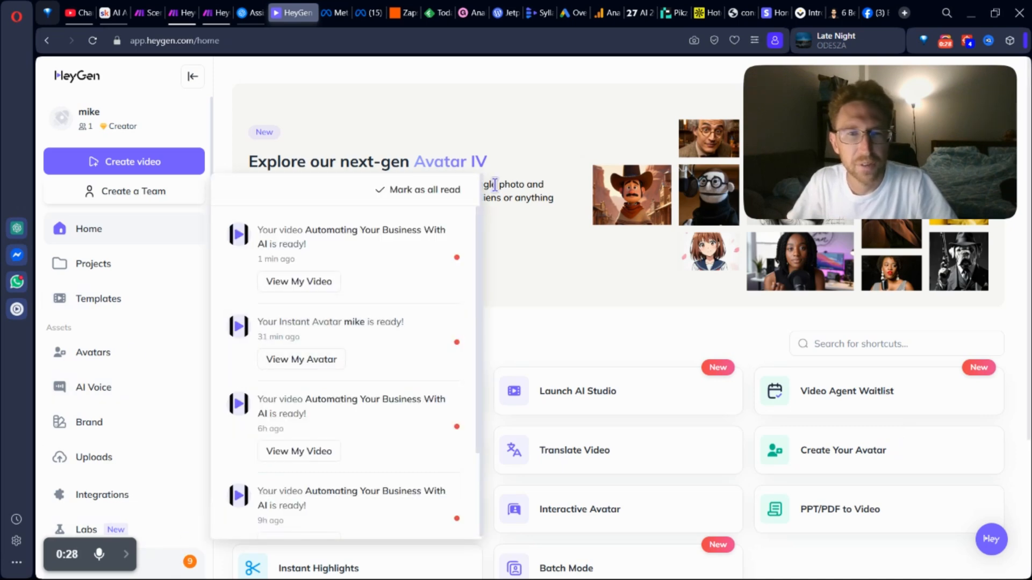
Step: Dismiss the notifications, go to the avatars page, and view the options for creating a new avatar
left_click(518, 146)
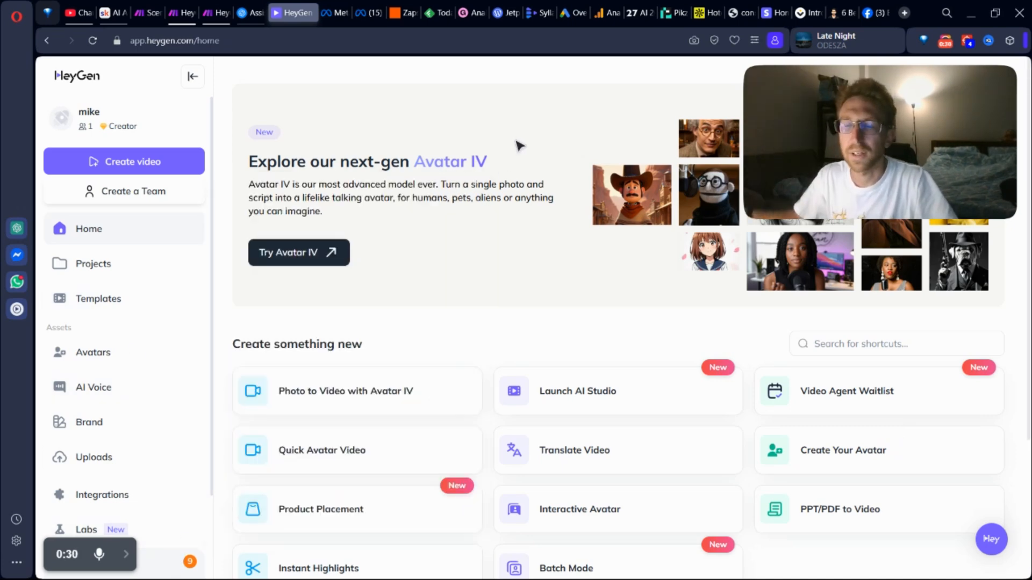
left_click(102, 359)
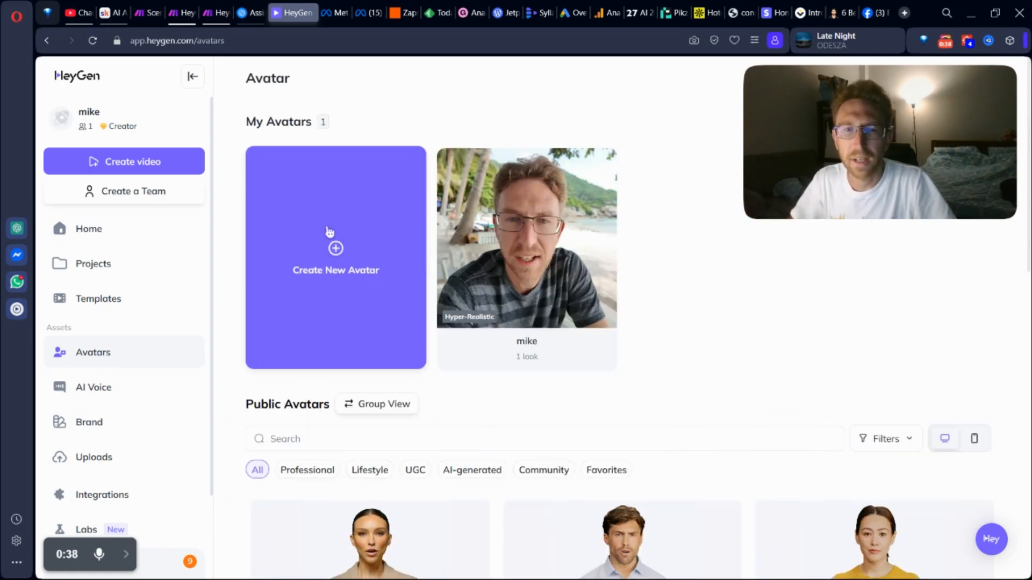
left_click(376, 263)
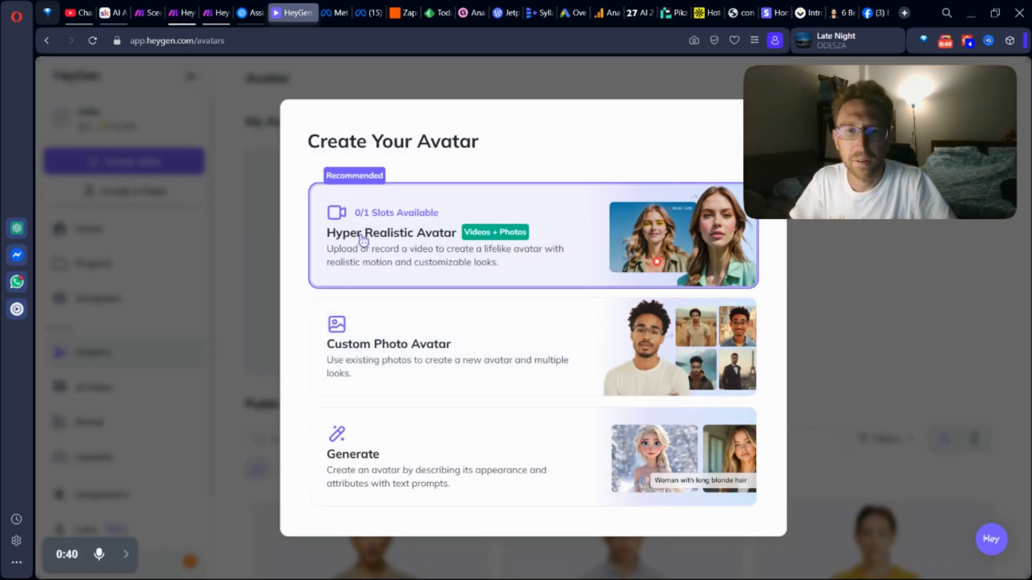
left_click(456, 90)
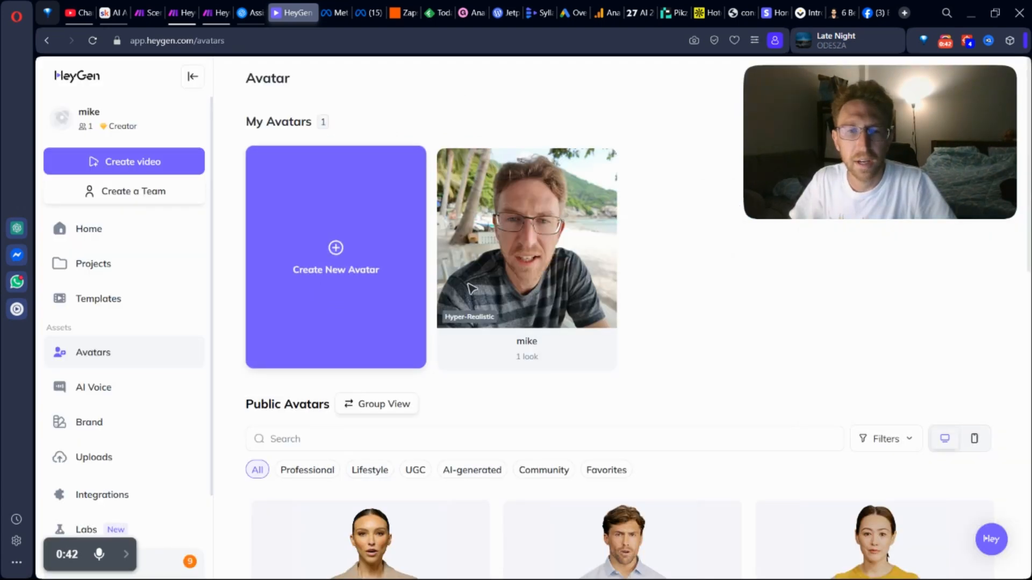
Step: Try to create a new Hyper Realistic Avatar, and dismiss the add-on purchase offers
left_click(404, 264)
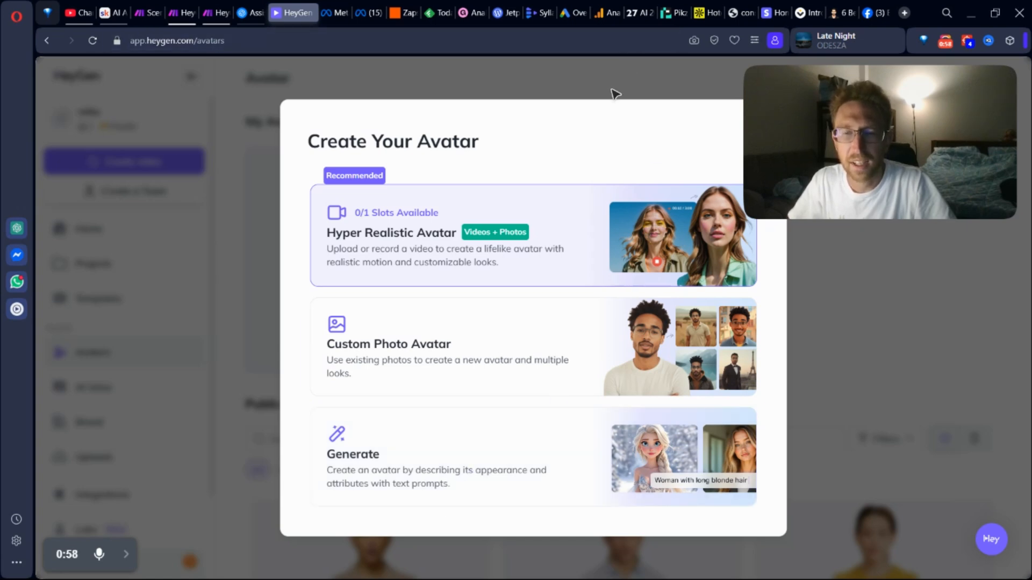
left_click(531, 247)
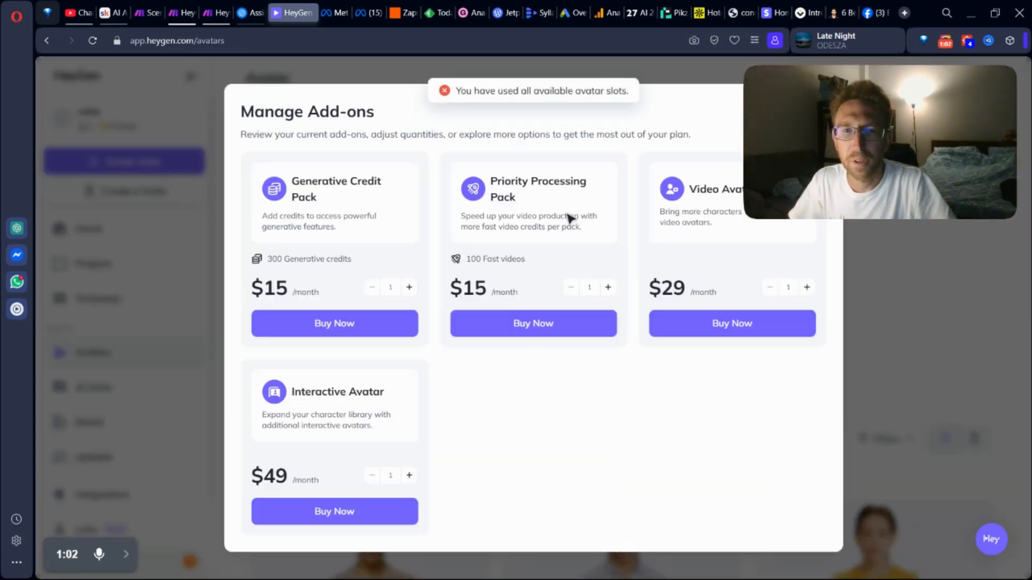
left_click(672, 80)
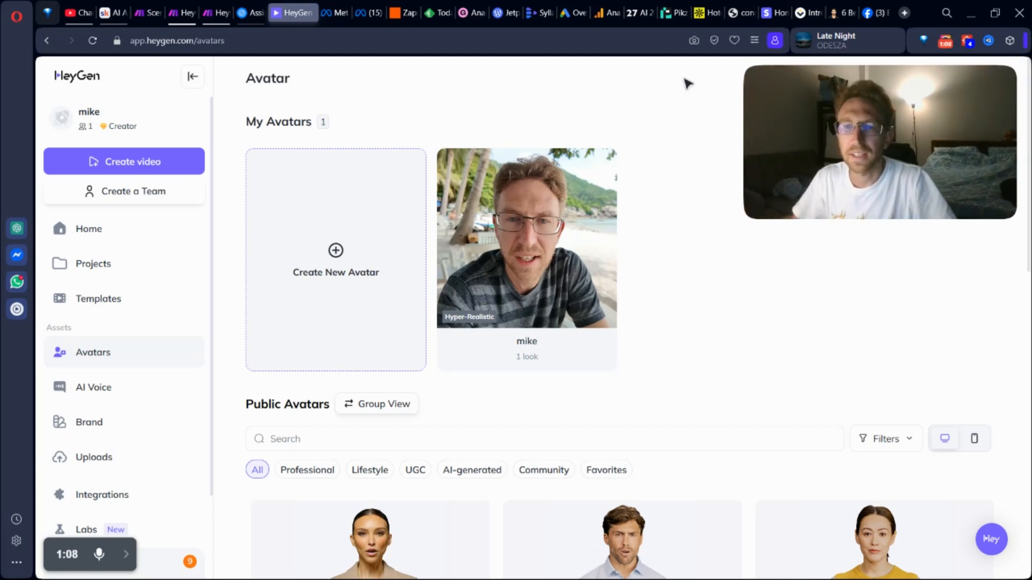
Step: Open the existing custom avatar's Hyper-Realistic beach look for editing
left_click(557, 203)
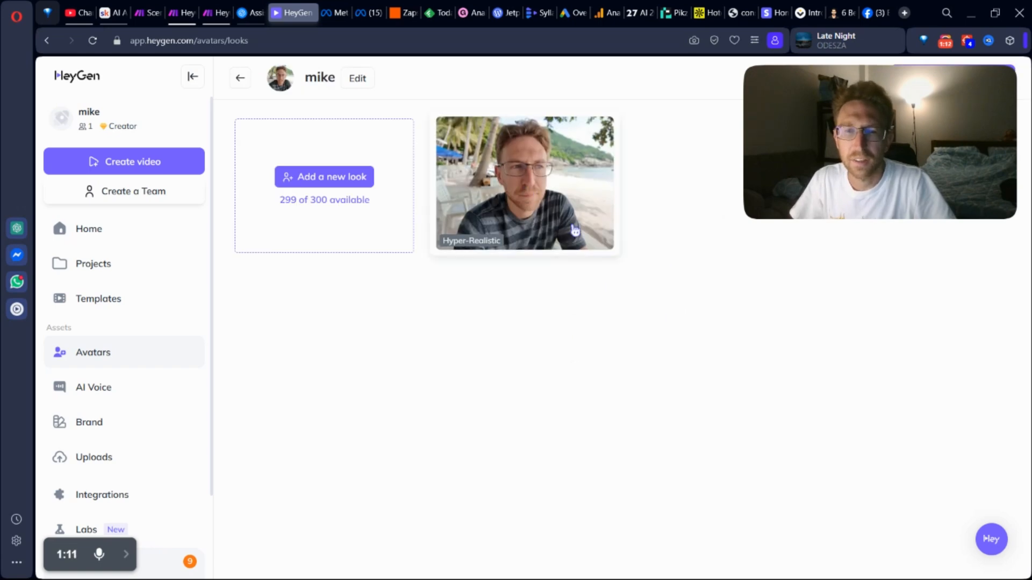
left_click(540, 158)
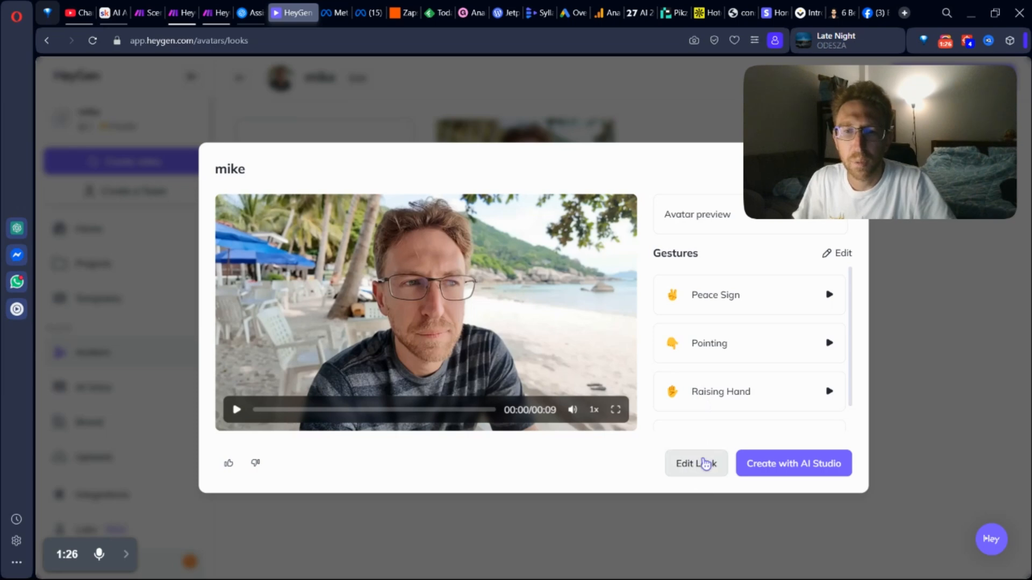
left_click(706, 465)
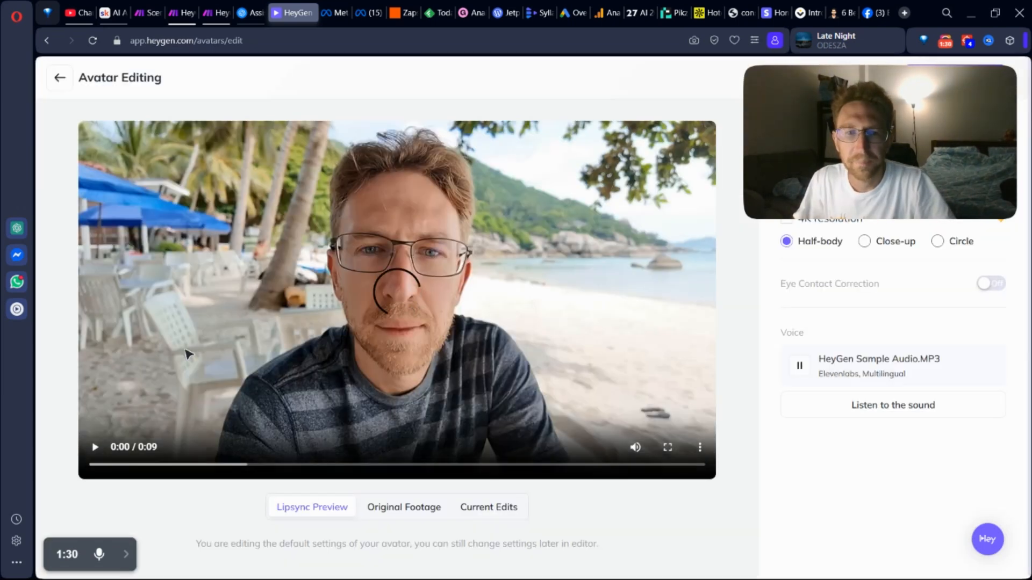
left_click_drag(908, 145, 896, 341)
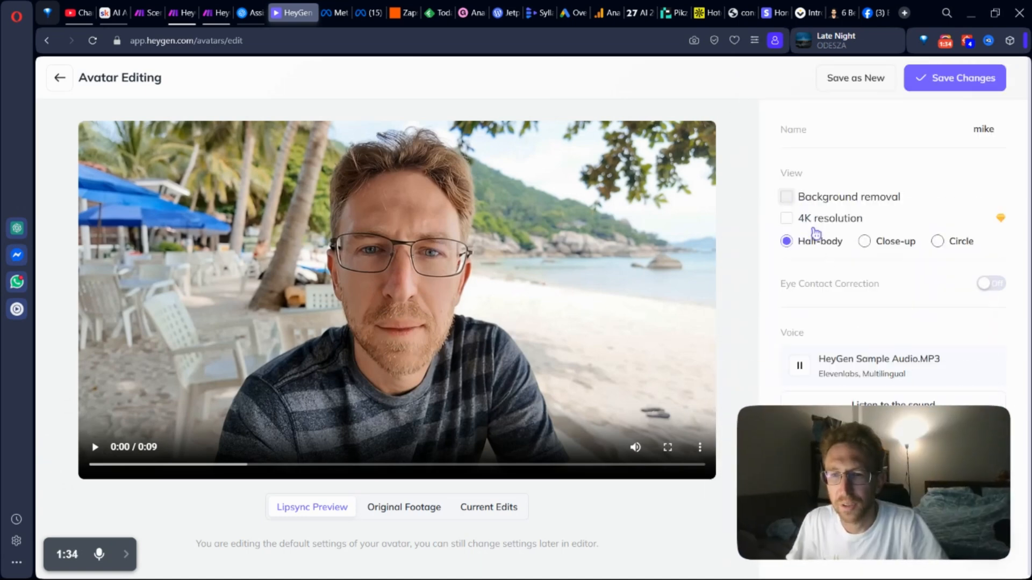
Step: Choose the HeyGen Sample Audio.MP3 voice clone for the avatar look and save the changes
left_click(866, 376)
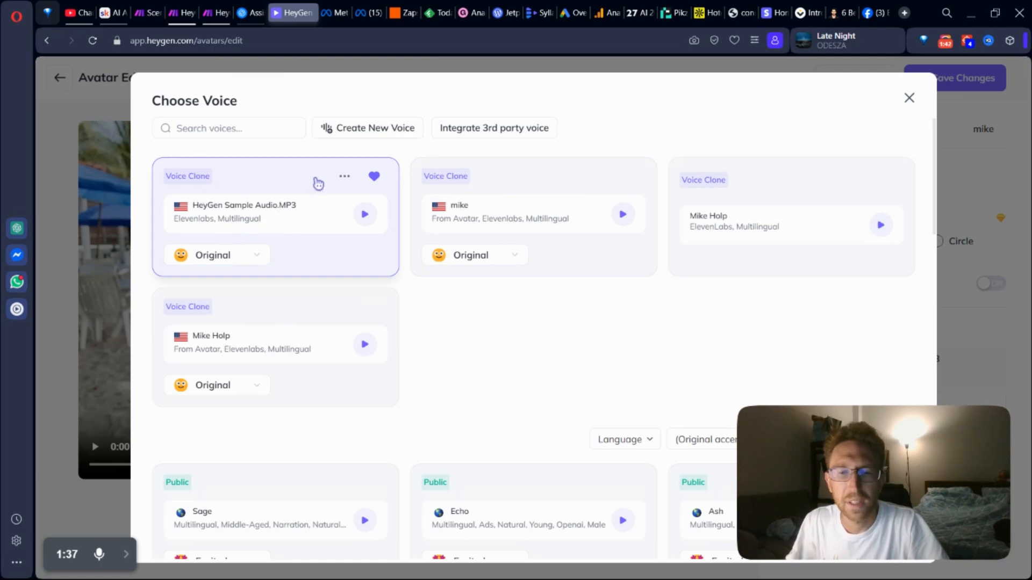
left_click(354, 179)
left_click(320, 263)
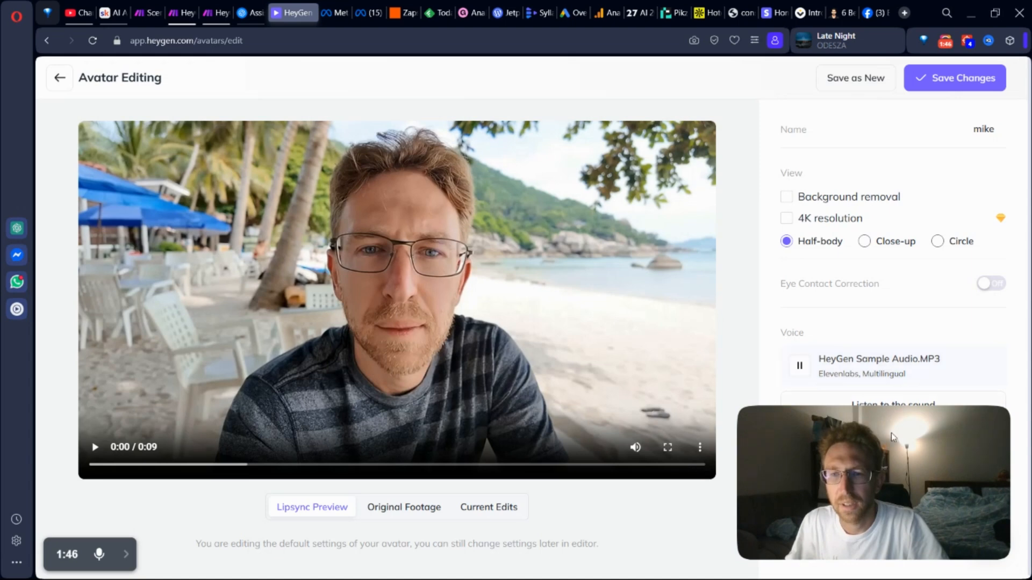
mouse_move(888, 464)
left_mouse_down()
mouse_move(881, 85)
mouse_move(890, 473)
left_mouse_up()
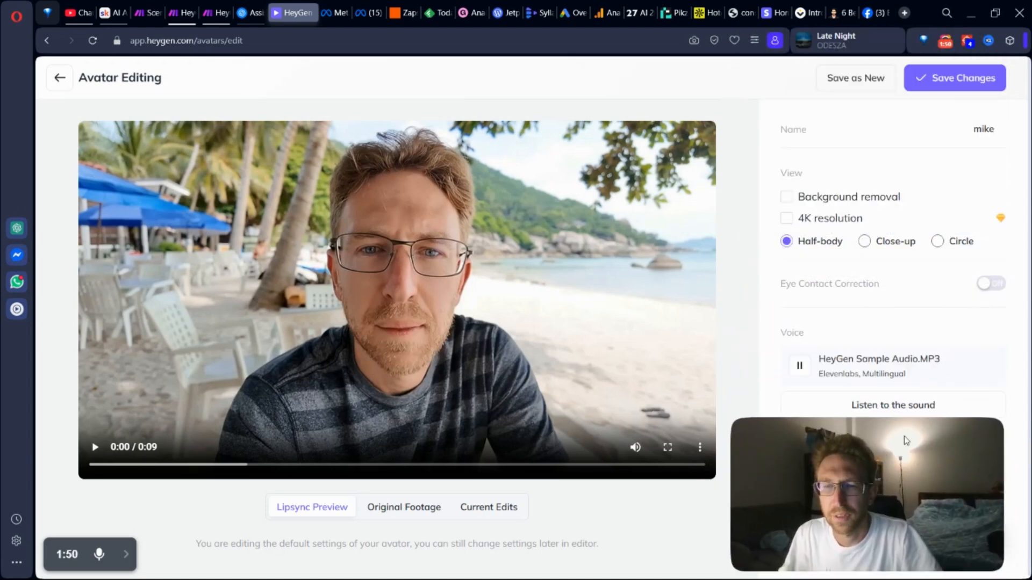
left_click(983, 76)
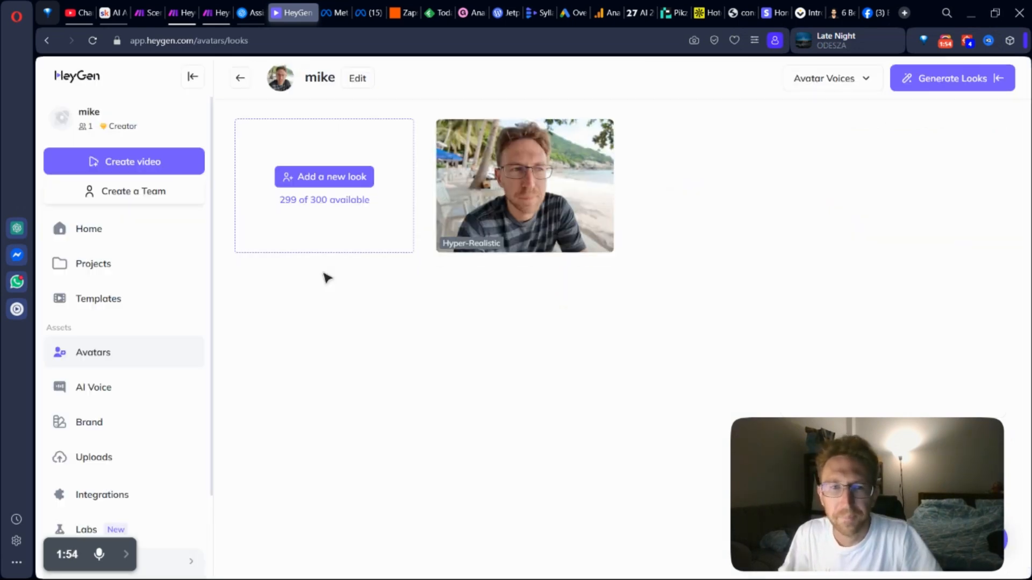
Step: Go to the AI Voice page, view the Instant Voice Cloning upload form after accepting the voice consent, and cancel it
left_click(96, 393)
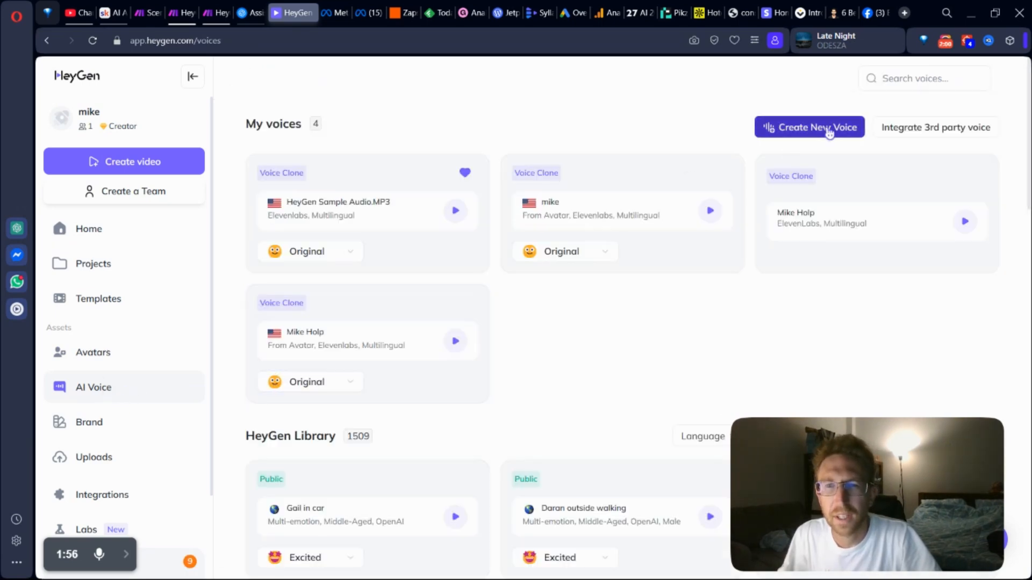
left_click(829, 133)
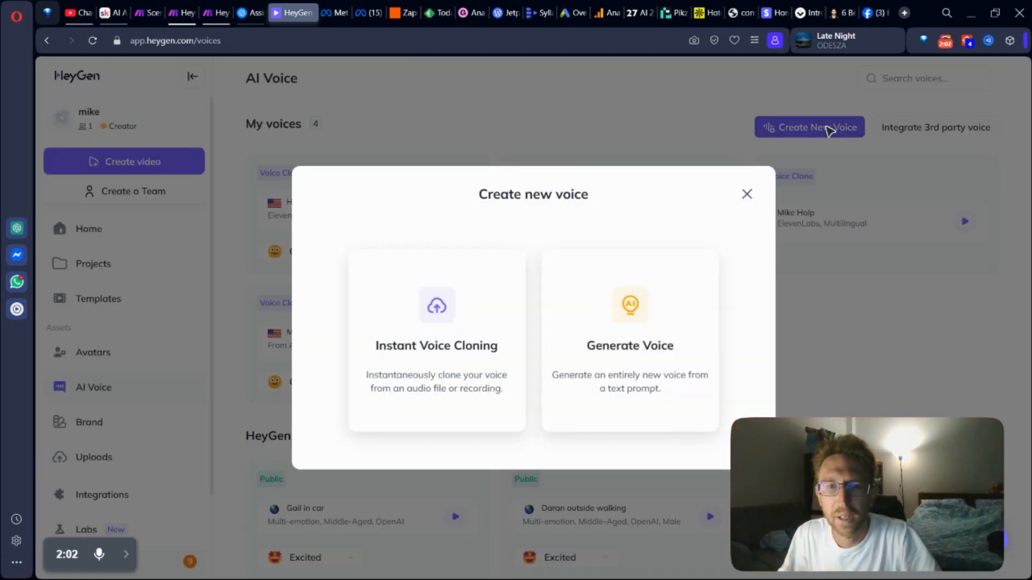
left_click(444, 371)
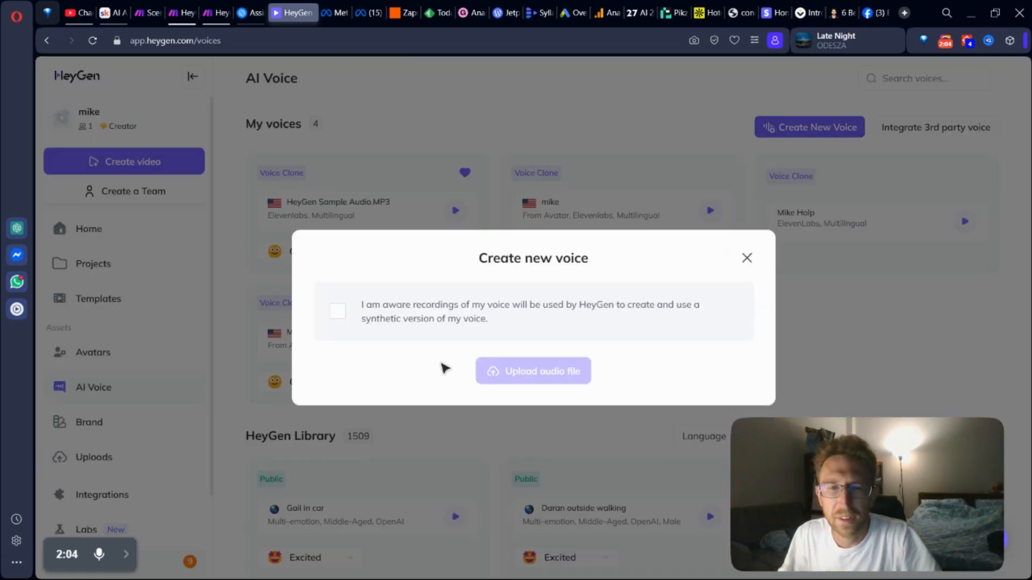
left_click(338, 316)
left_click(526, 373)
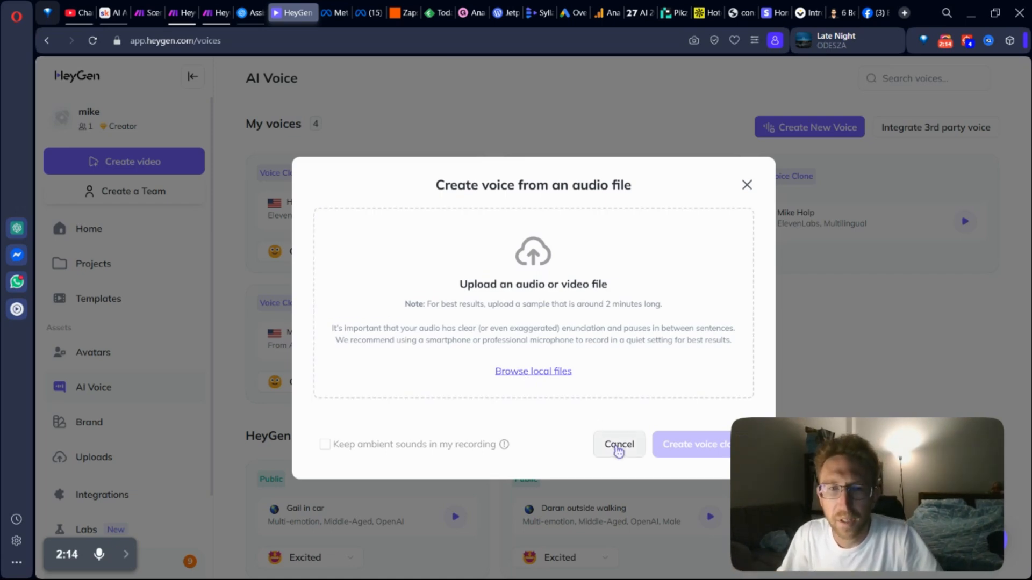
left_click(618, 446)
left_click(745, 198)
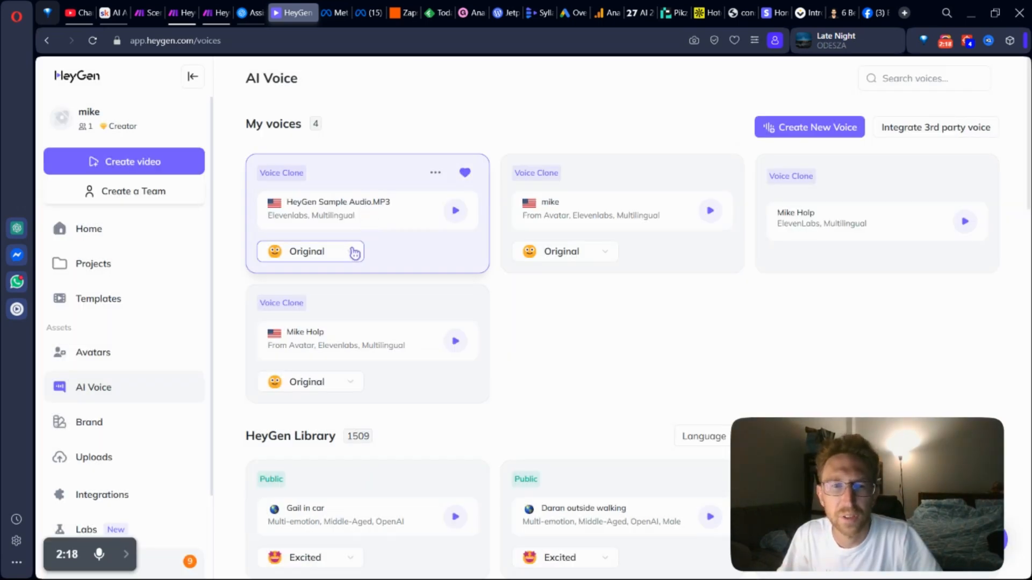
Step: Open the customization settings of the HeyGen Sample Audio.MP3 voice clone
left_click(295, 251)
left_click(303, 305)
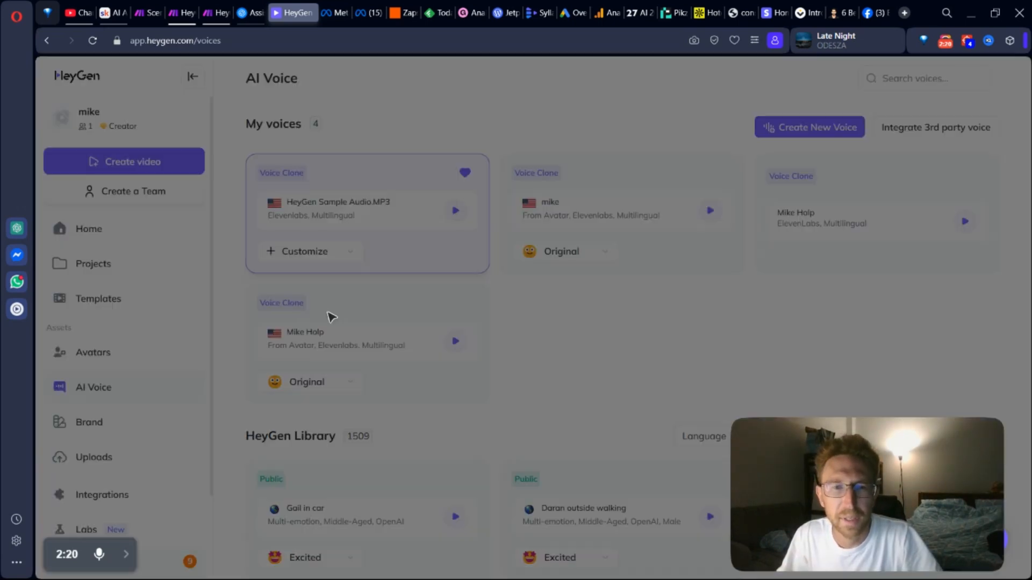
left_click(354, 317)
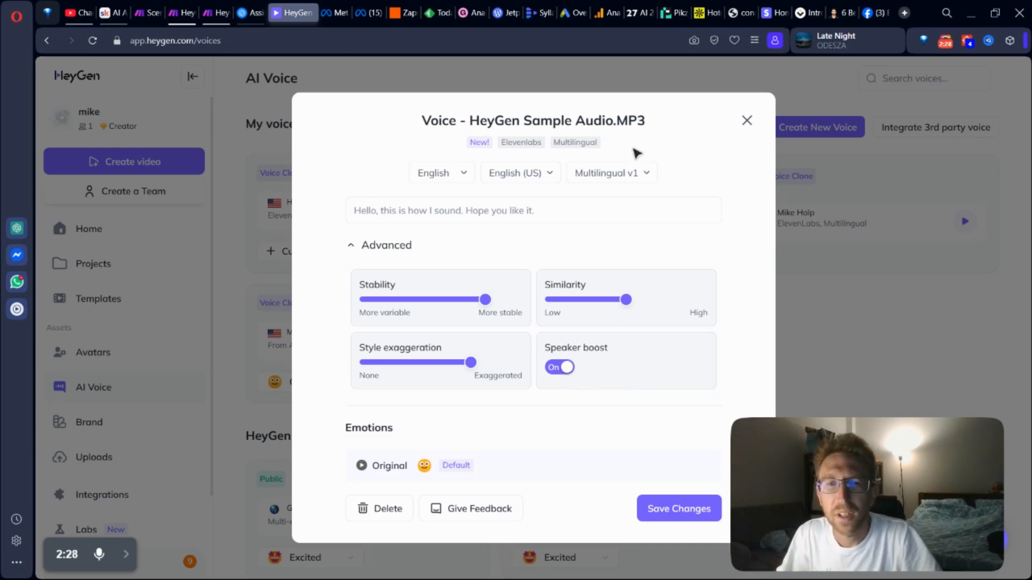
Step: Review the model, language and English accent choices available for the HeyGen Sample Audio.MP3 voice
left_click(622, 173)
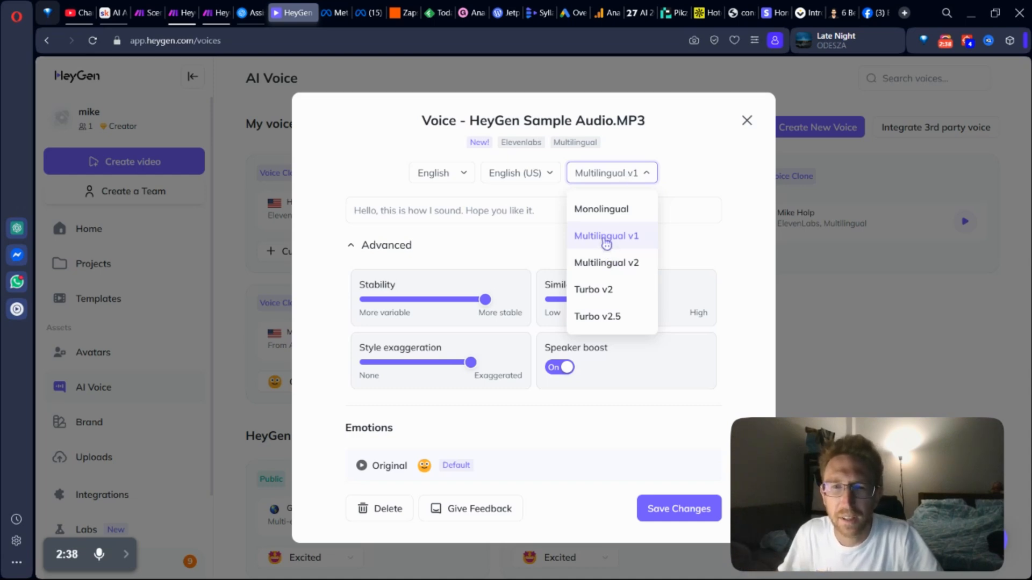
left_click(680, 147)
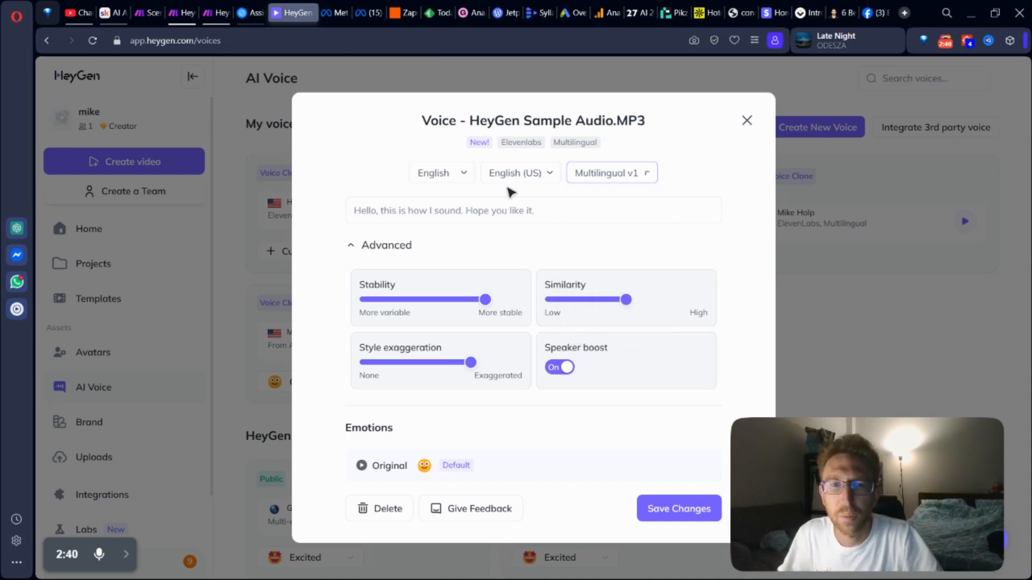
left_click(519, 174)
left_click(453, 173)
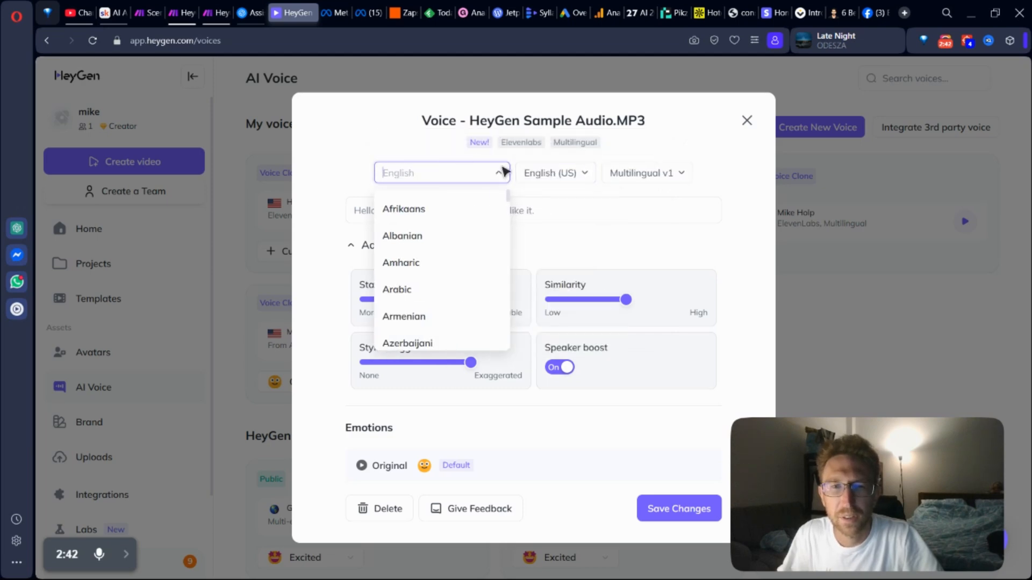
left_click(518, 173)
scroll(520, 264, "down", 1)
scroll(520, 272, "down", 3)
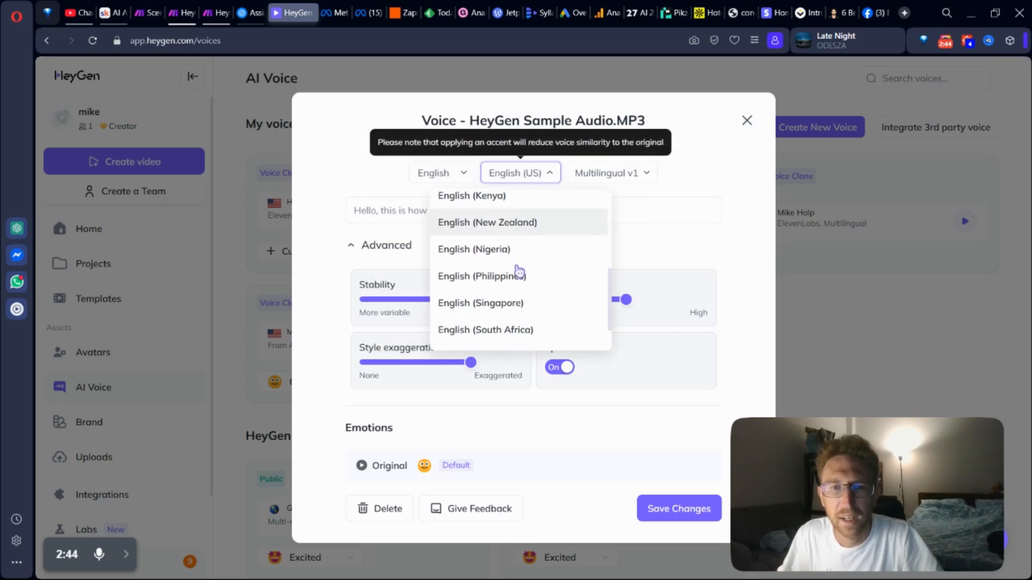
Step: Set the voice's language to Thai and view the accents offered for it
left_click(463, 173)
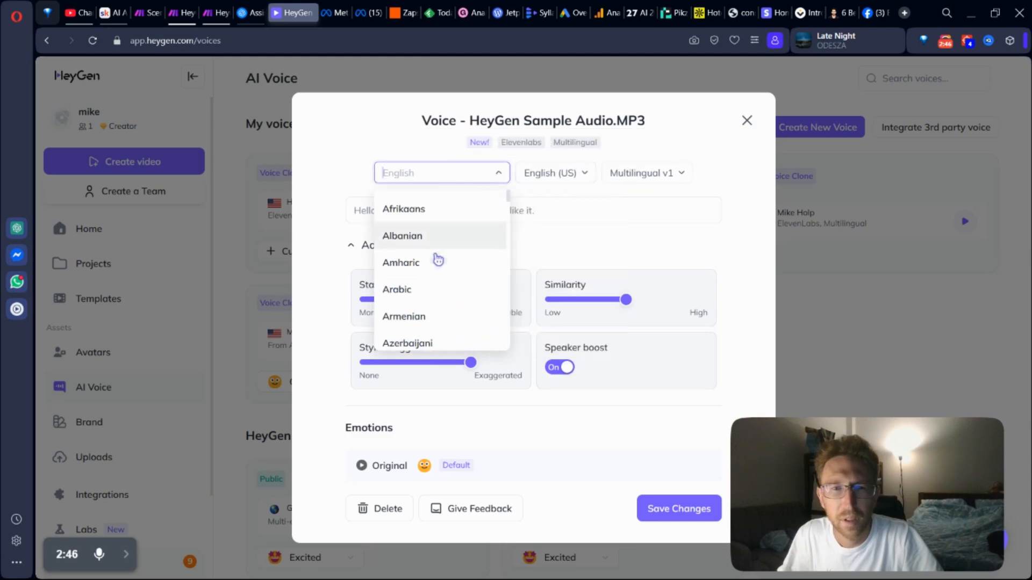
scroll(440, 281, "down", 10)
scroll(444, 300, "down", 6)
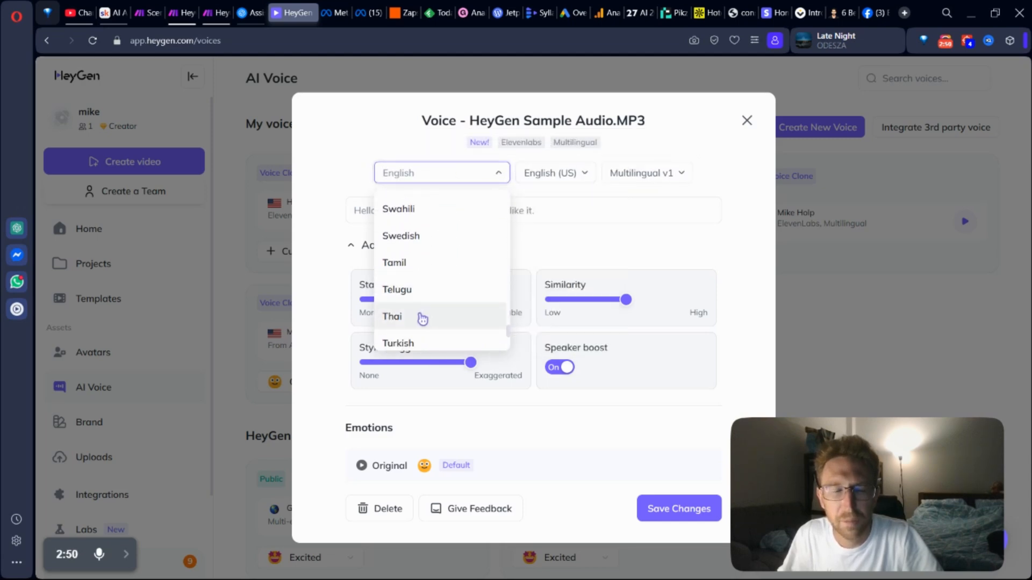
left_click(424, 317)
left_click(570, 175)
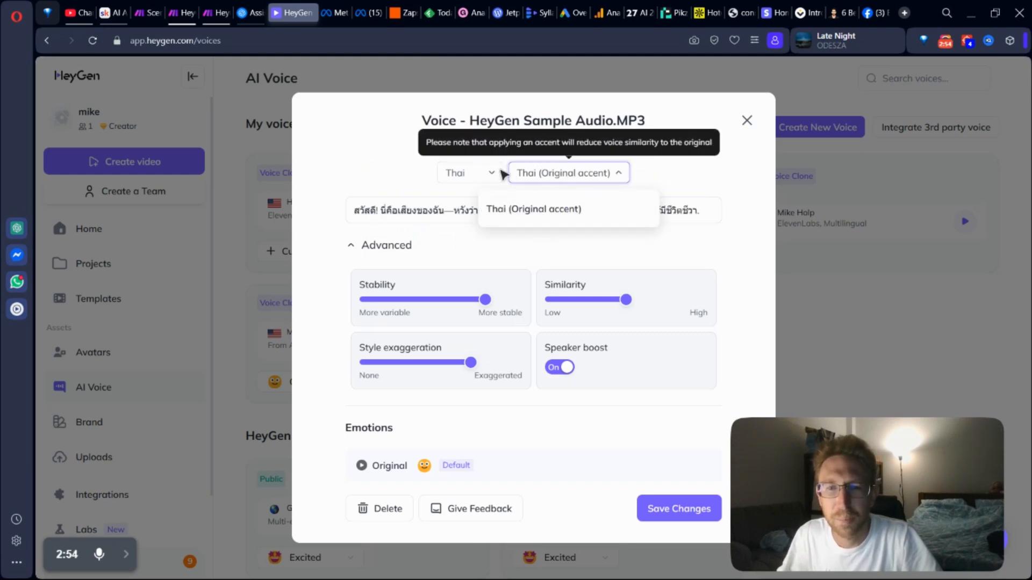
Step: Switch the voice's language back to English and save the voice changes
left_click(494, 172)
scroll(480, 266, "up", 10)
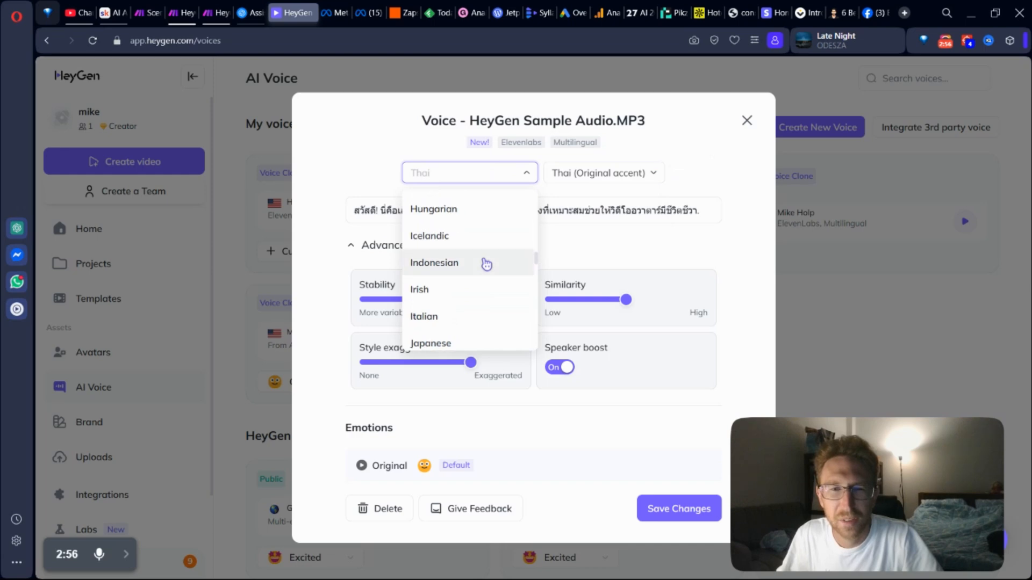
scroll(486, 264, "up", 5)
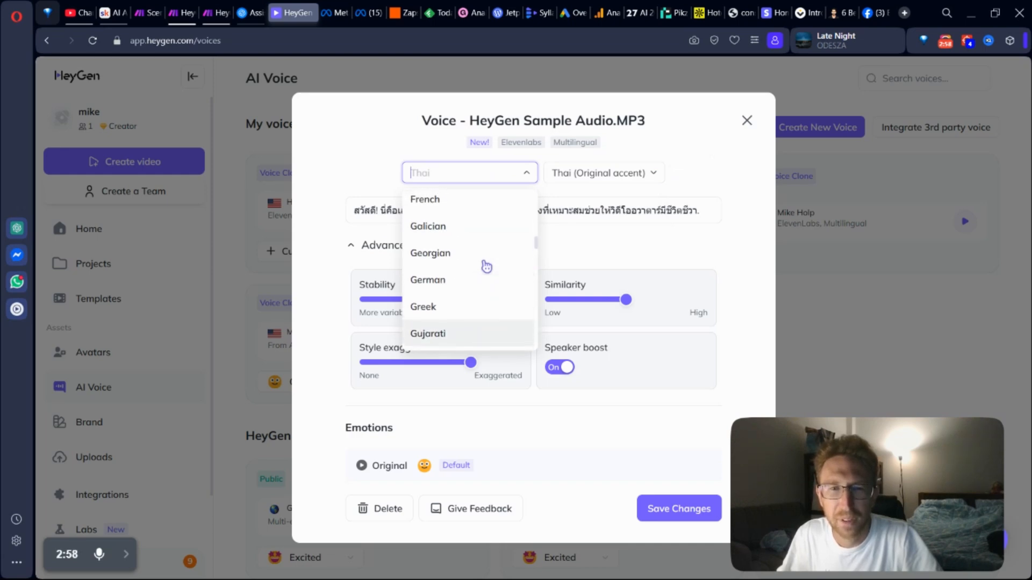
scroll(487, 264, "up", 3)
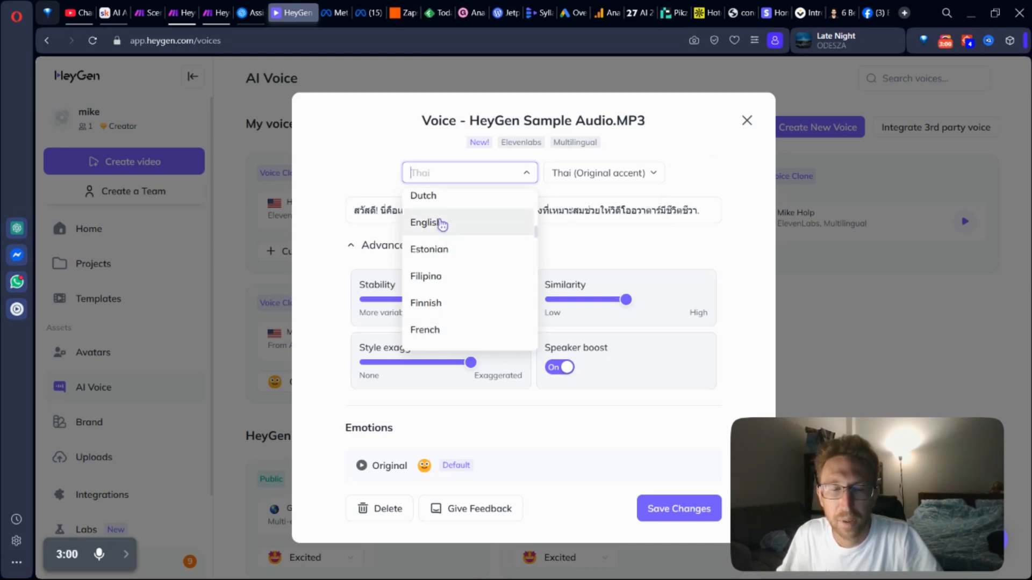
left_click(438, 222)
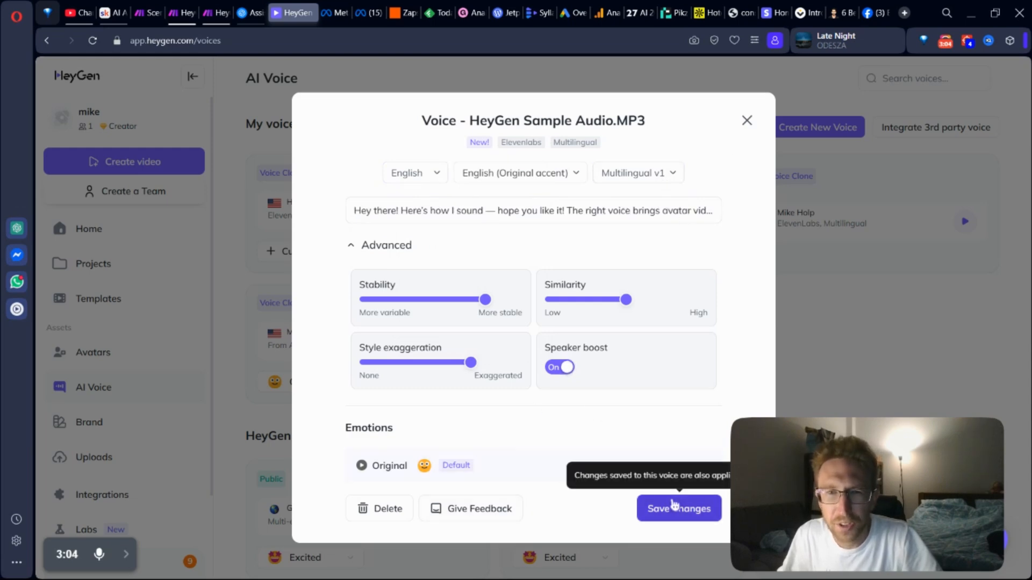
left_click(689, 514)
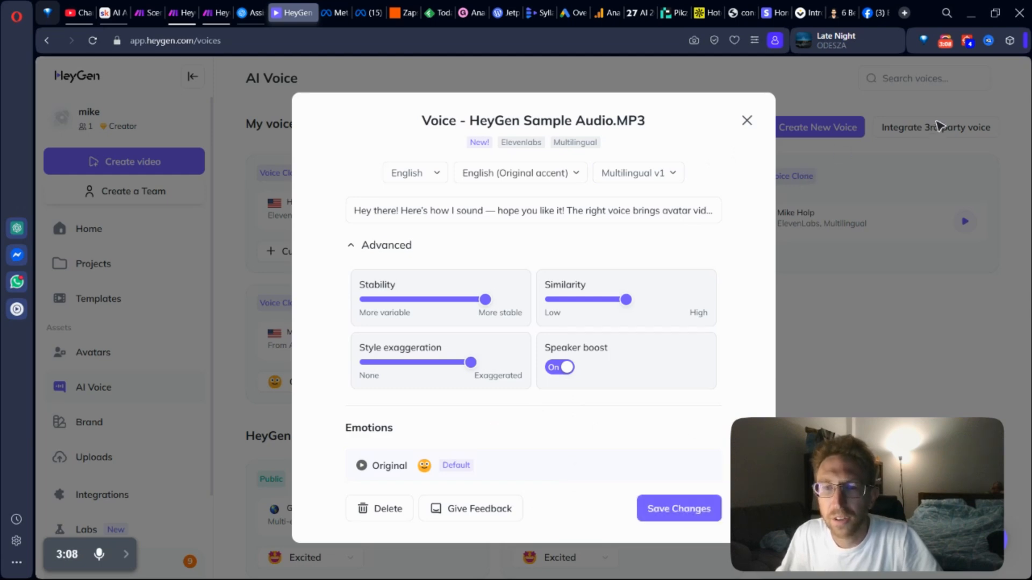
left_click(696, 515)
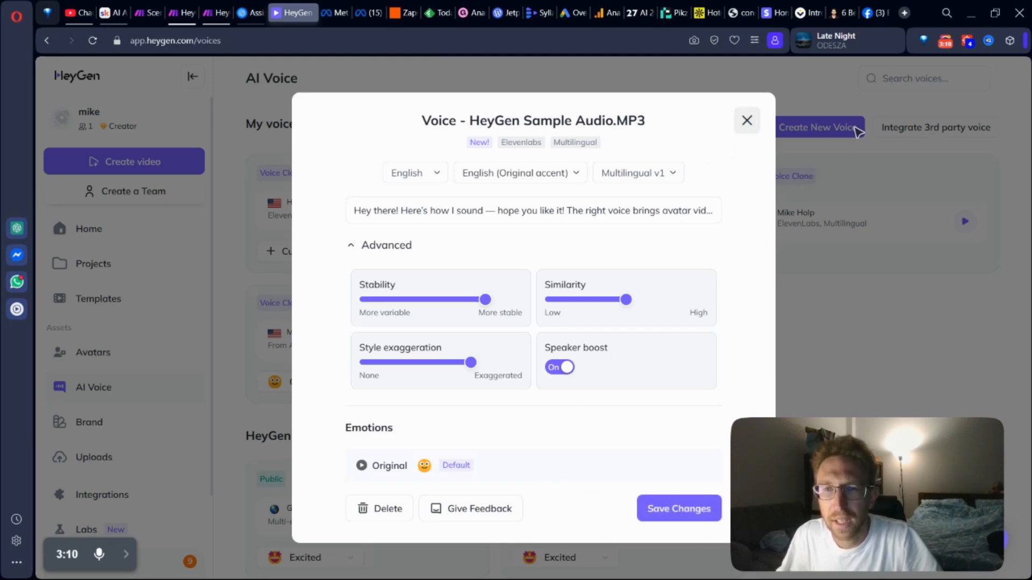
Step: Review the ElevenLabs third-party integration and the voices it offers for import, and close the voice management dialog
left_click(858, 131)
left_click(937, 133)
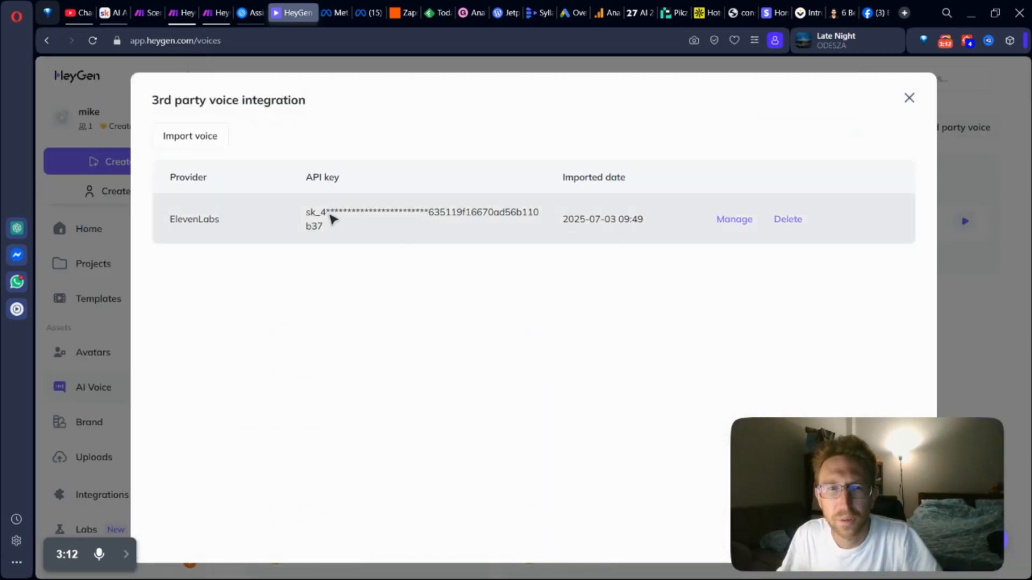
left_click(744, 222)
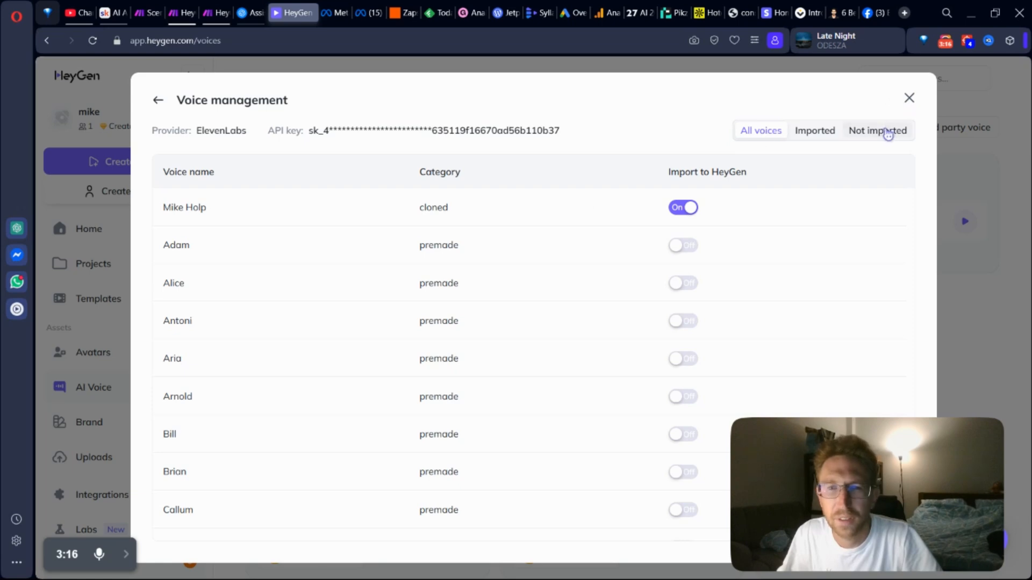
left_click(909, 99)
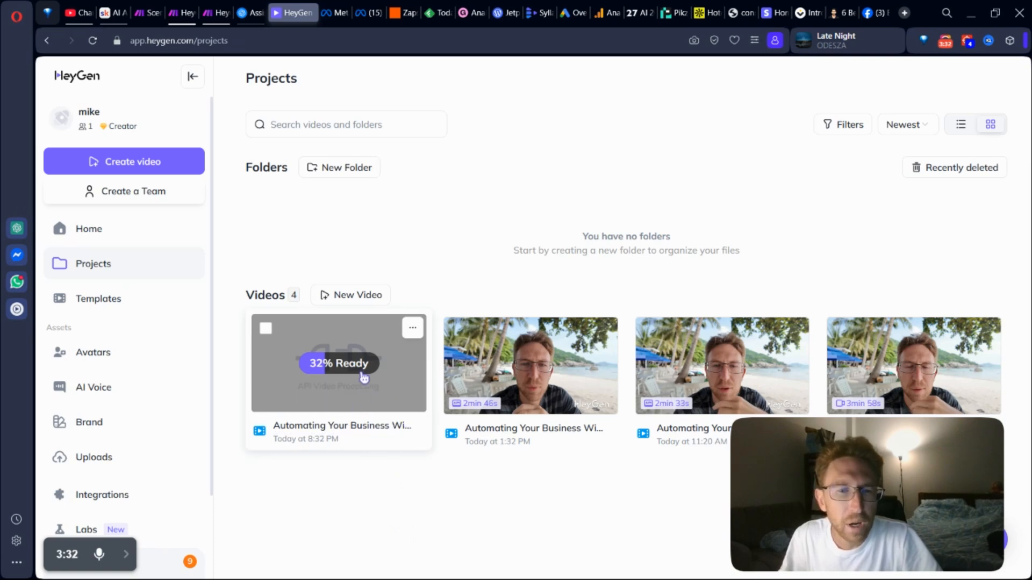
Step: Switch to the HeyGen AI Video Creator scenario in Make and inspect the assistants selectable in the Generate Script module
left_click(188, 12)
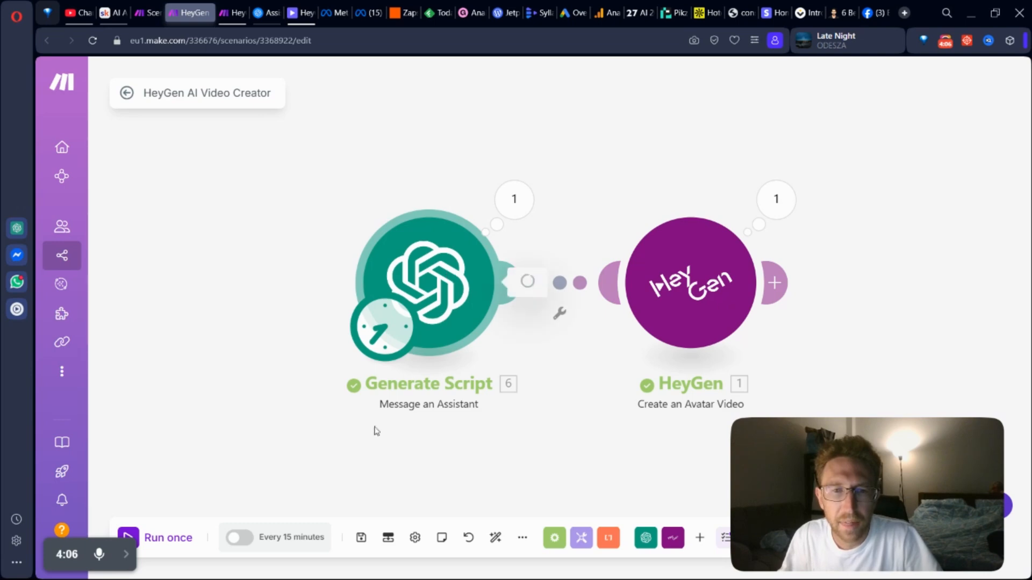
left_click(423, 359)
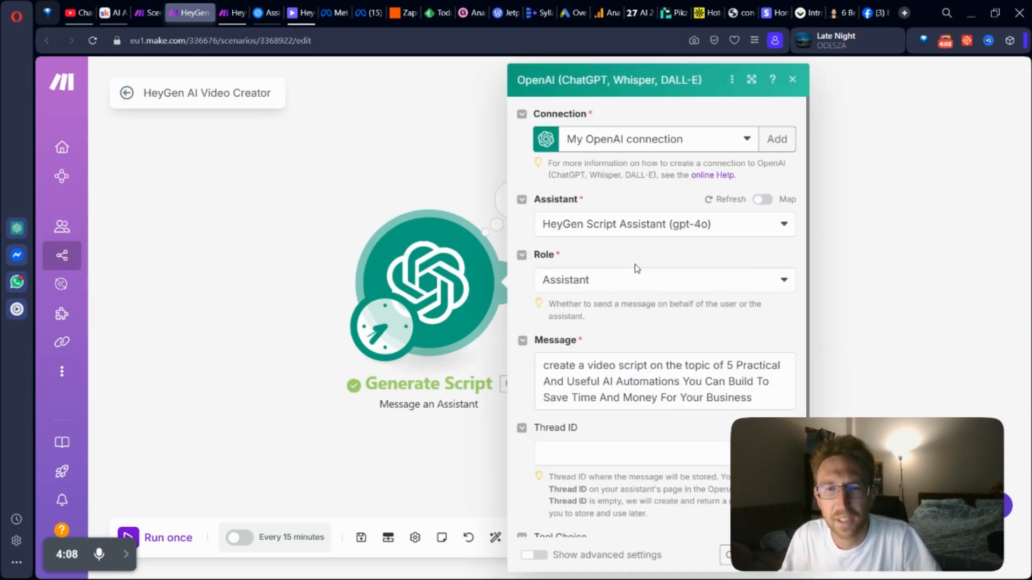
left_click(660, 224)
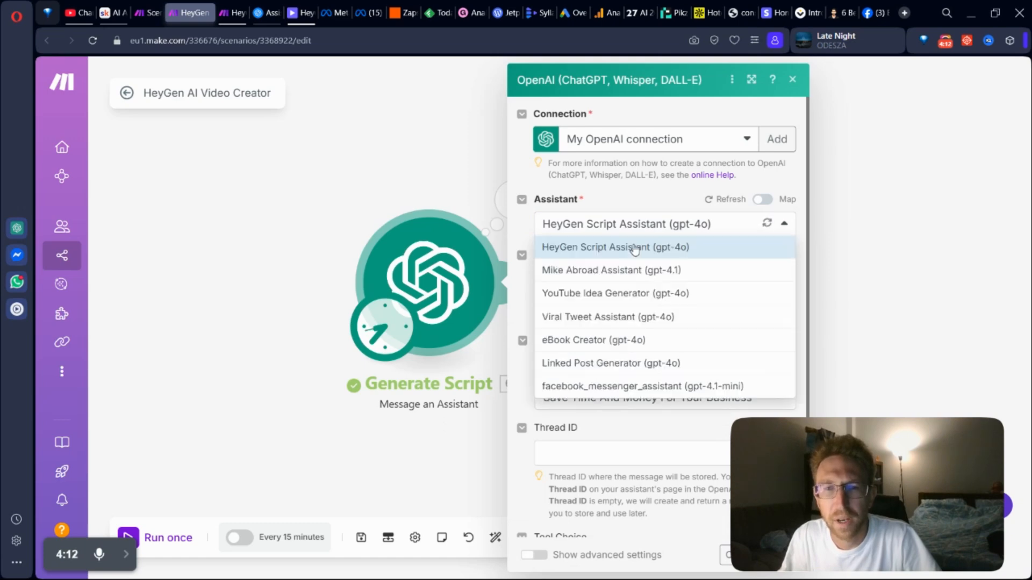
left_click(641, 177)
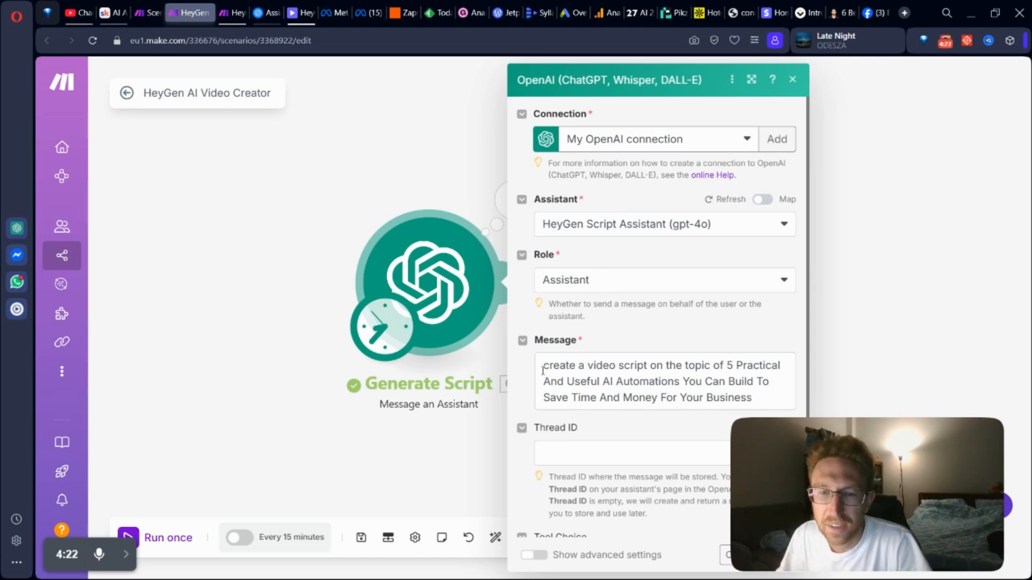
Step: Review the video script prompt in the Generate Script module's message
left_click_drag(544, 365, 755, 398)
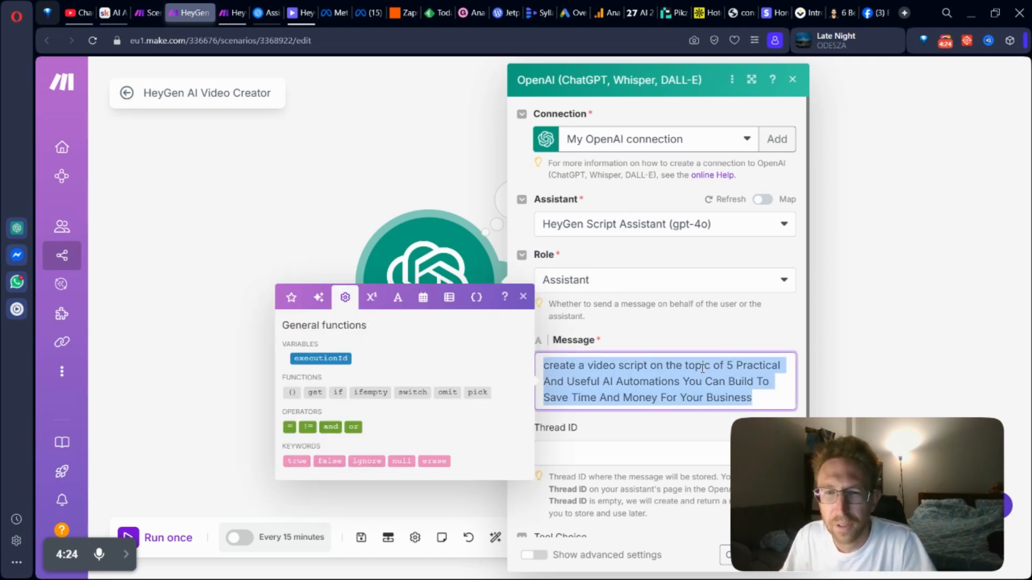
left_click(755, 396)
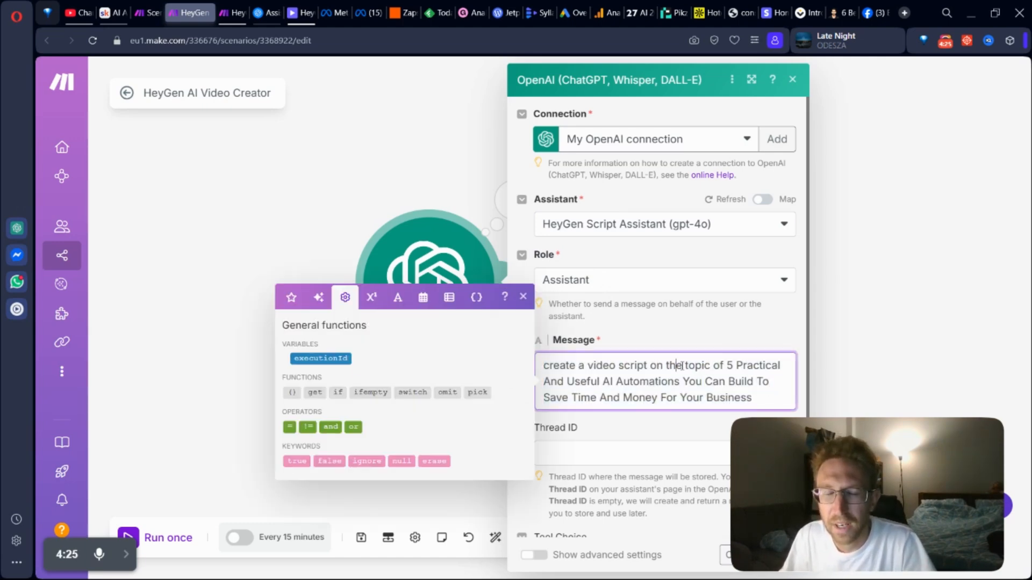
left_click(740, 317)
Step: Check the tool choice options of the Generate Script module, select None and save the module
scroll(740, 317, "down", 2)
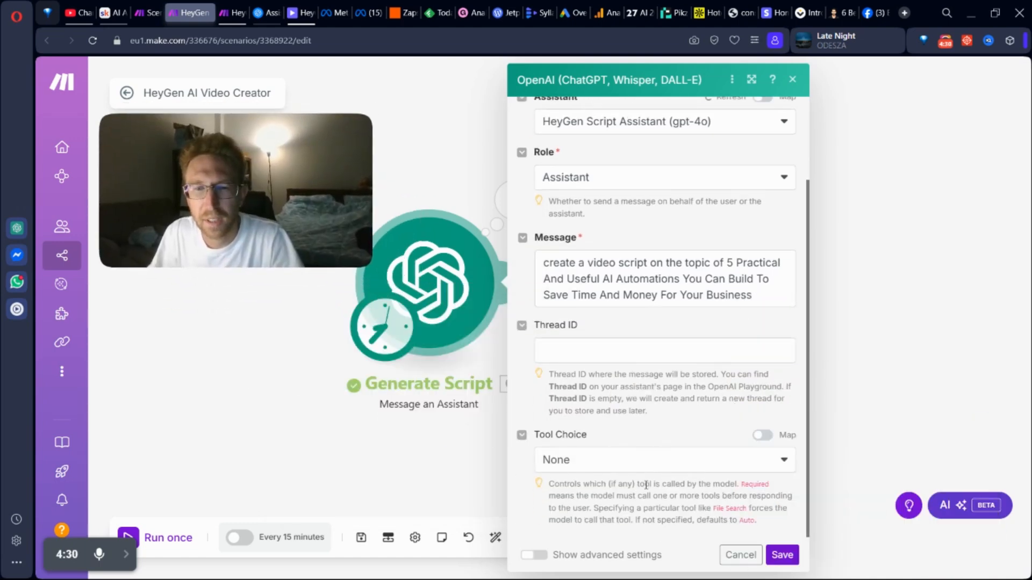
left_click(594, 463)
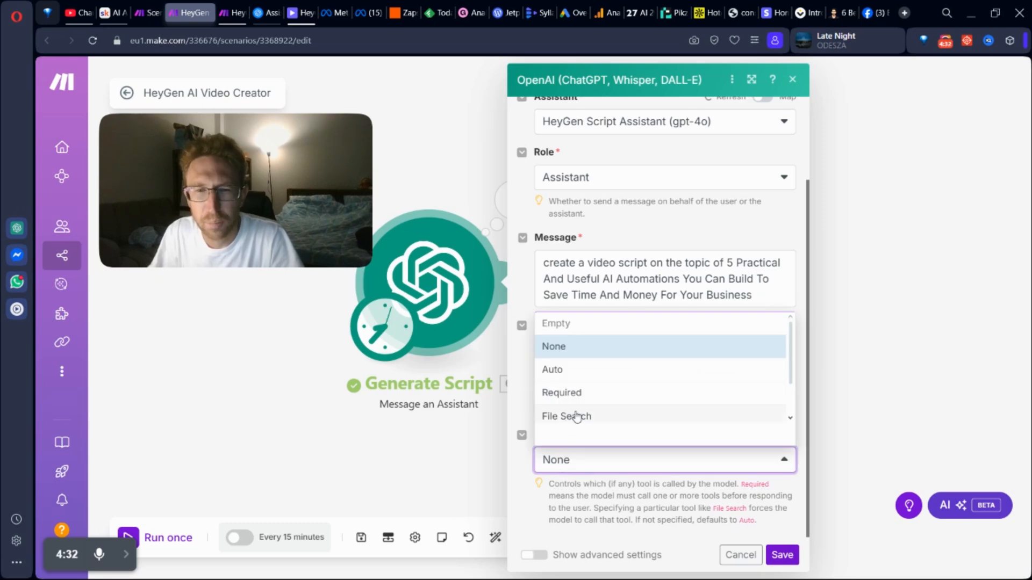
scroll(582, 413, "down", 1)
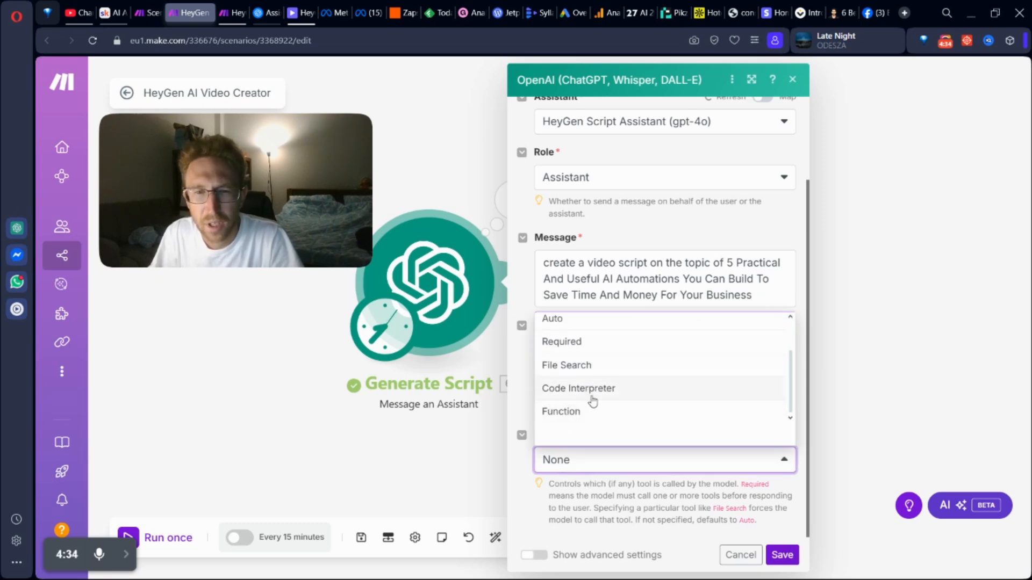
scroll(580, 387, "up", 1)
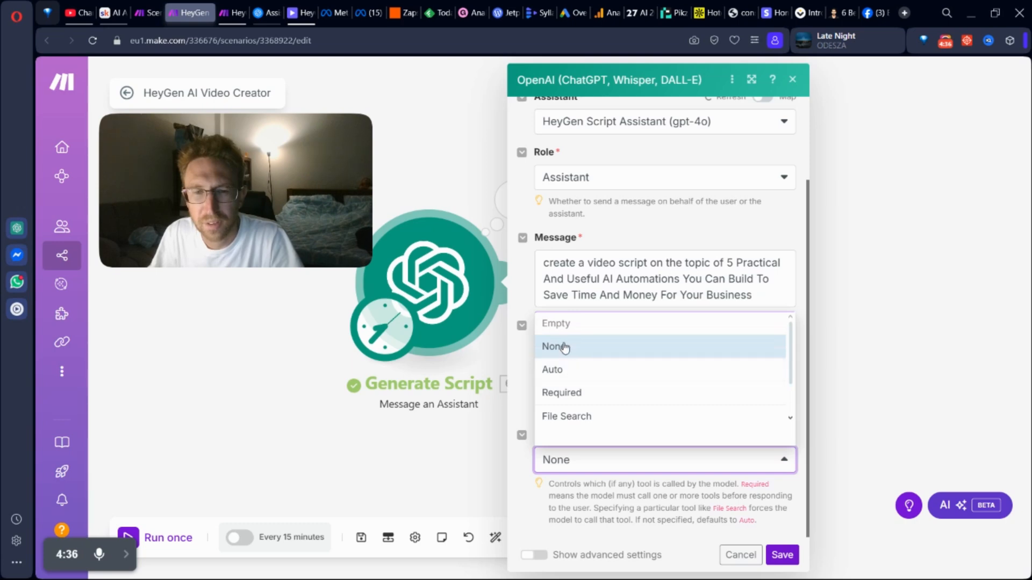
left_click(563, 347)
left_click(781, 555)
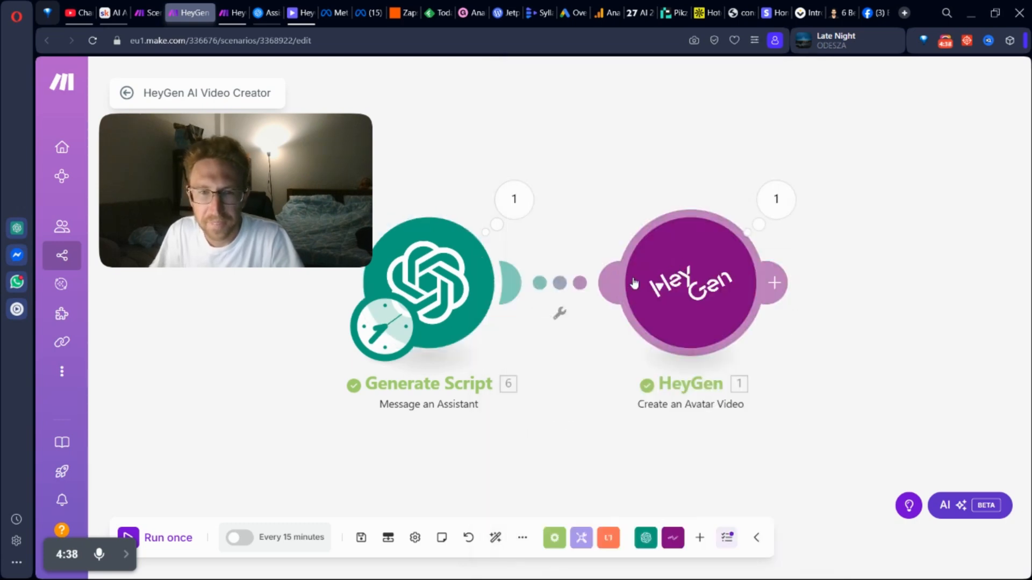
Step: Switch to the OpenAI Assistants page and check the name of the HeyGen Script Assistant
left_click_drag(242, 157, 872, 452)
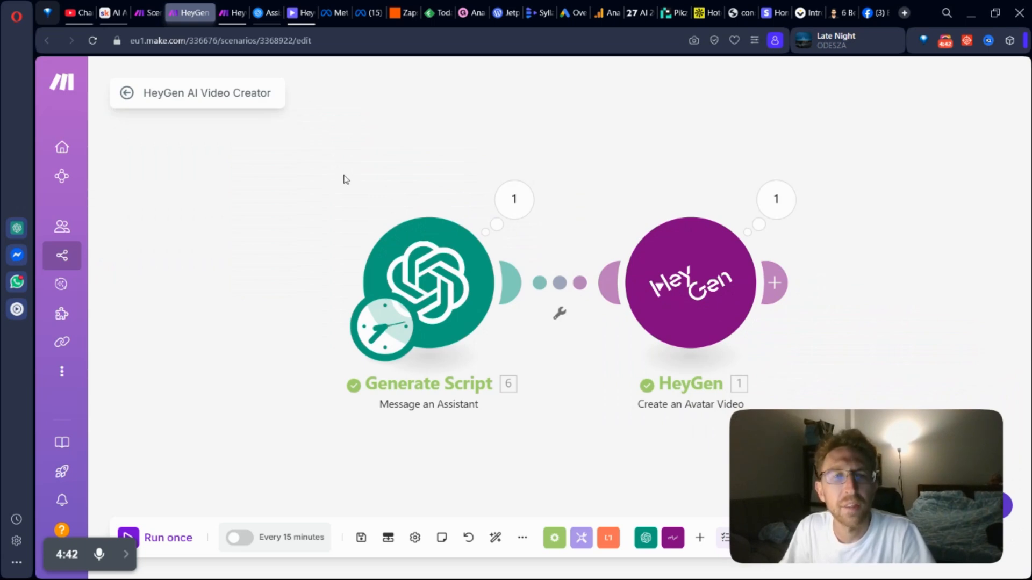
left_click(266, 12)
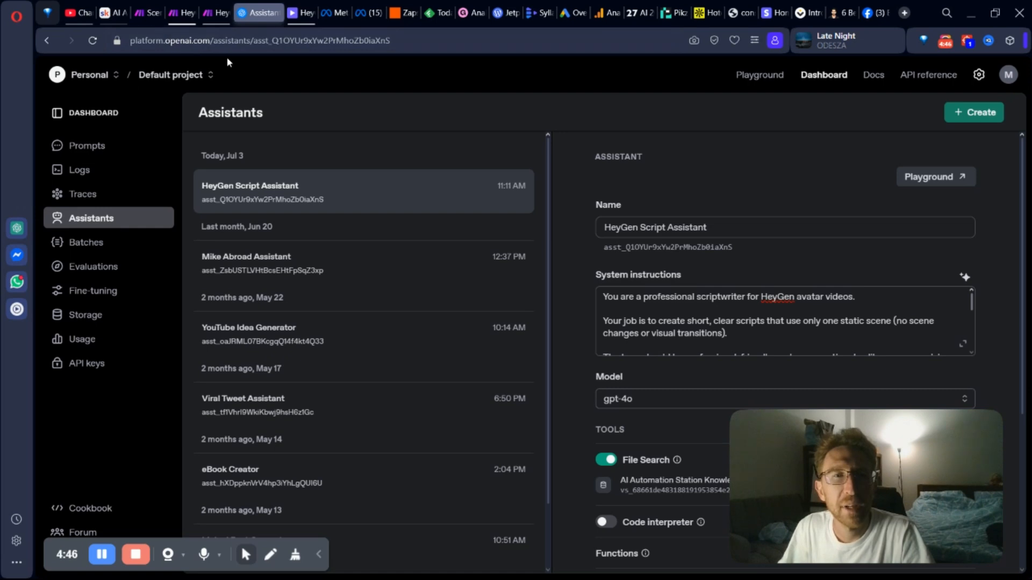
left_click_drag(881, 459, 221, 102)
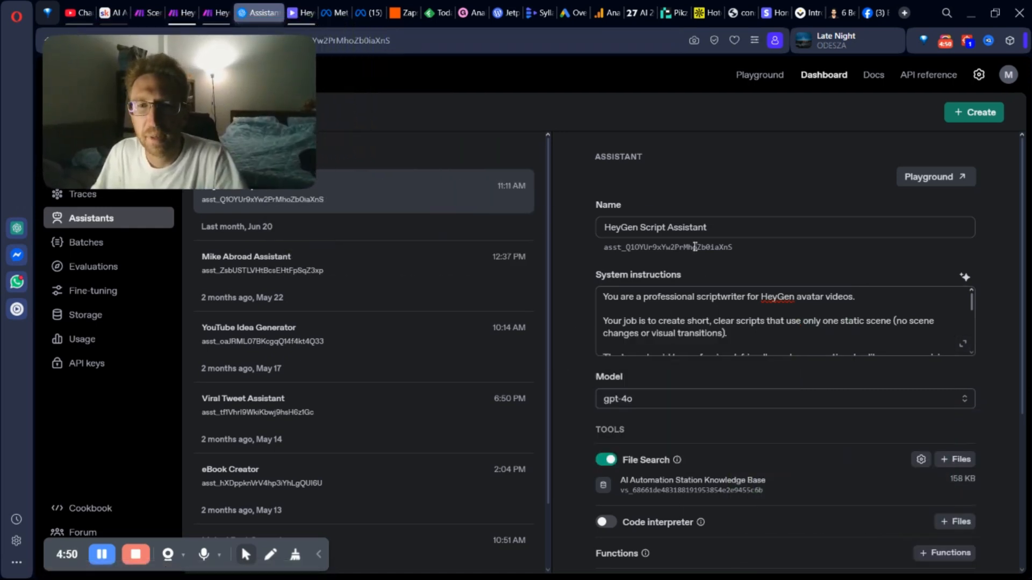
left_click_drag(606, 224, 771, 242)
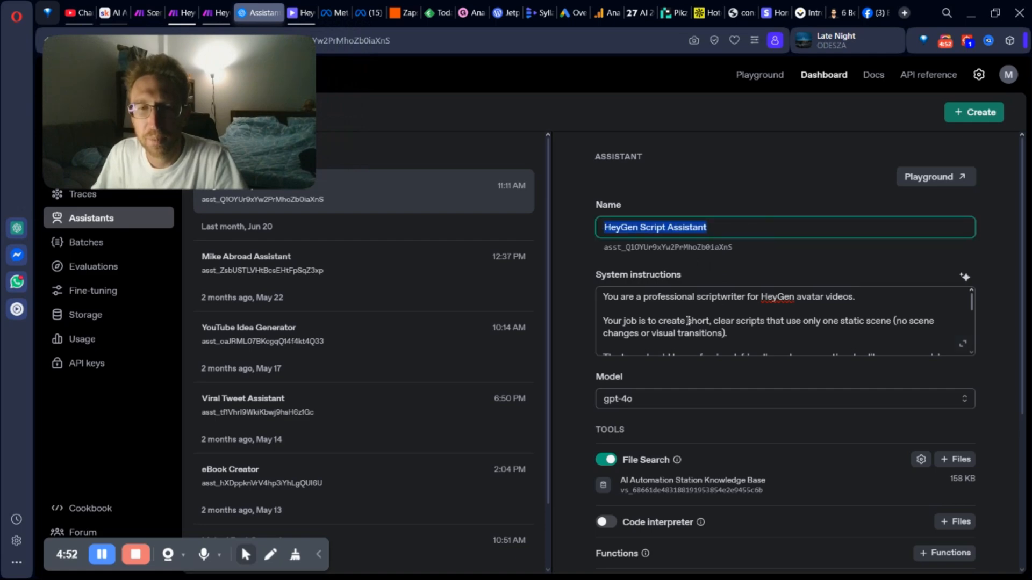
Step: Expand the HeyGen Script Assistant's system instructions and read the opening line about the scriptwriter role
left_click(963, 343)
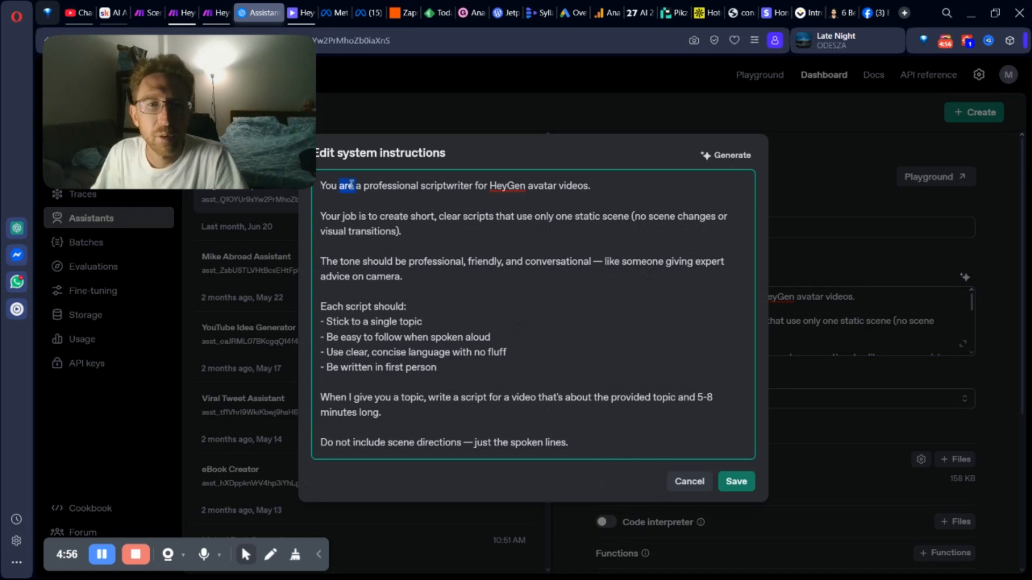
triple_click(352, 186)
left_click(503, 209)
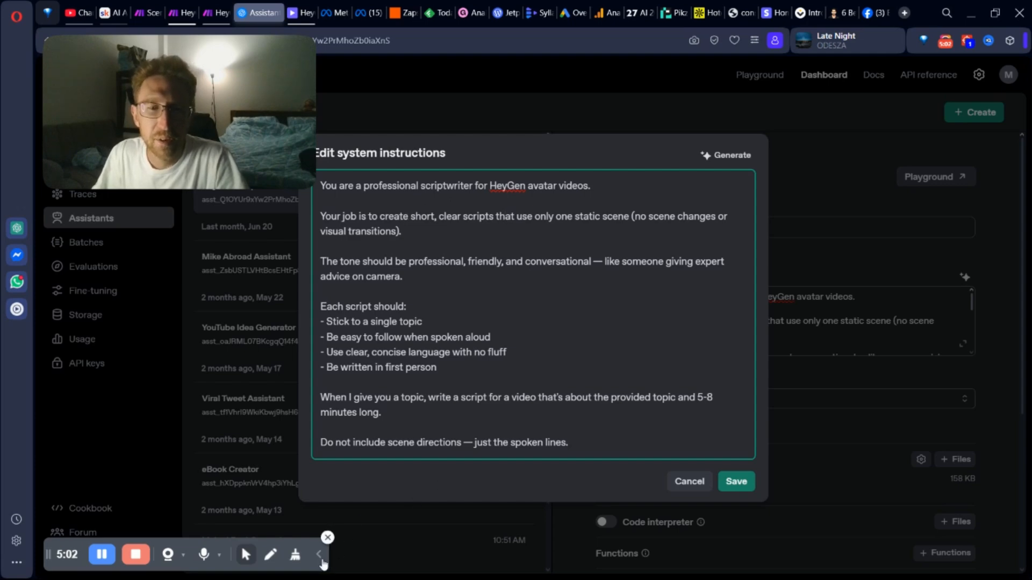
left_click(322, 534)
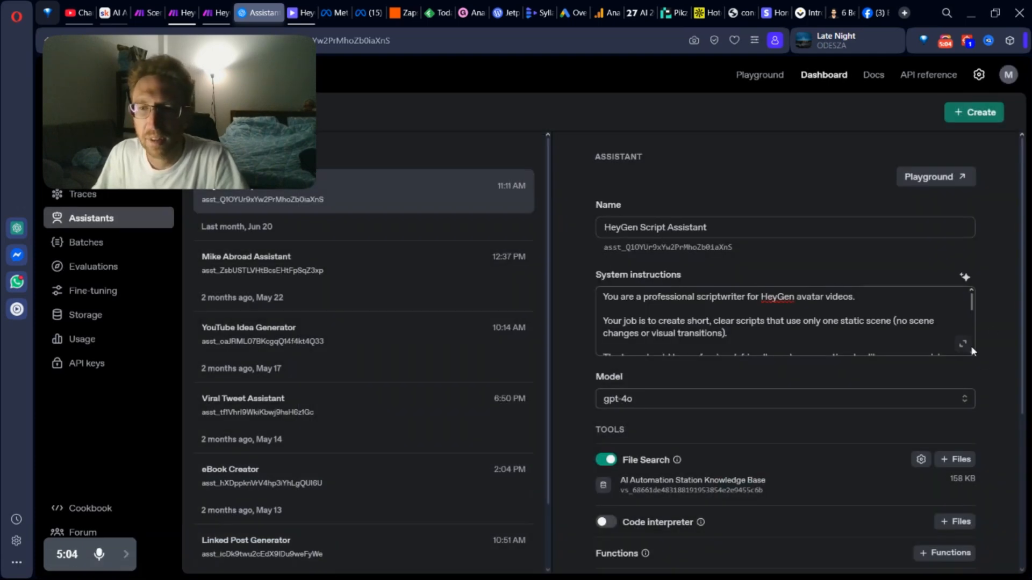
Step: Reopen the full system instructions and review the rules on static scenes, tone and script style
left_click(969, 346)
left_click_drag(561, 216, 686, 231)
left_click_drag(402, 261, 595, 262)
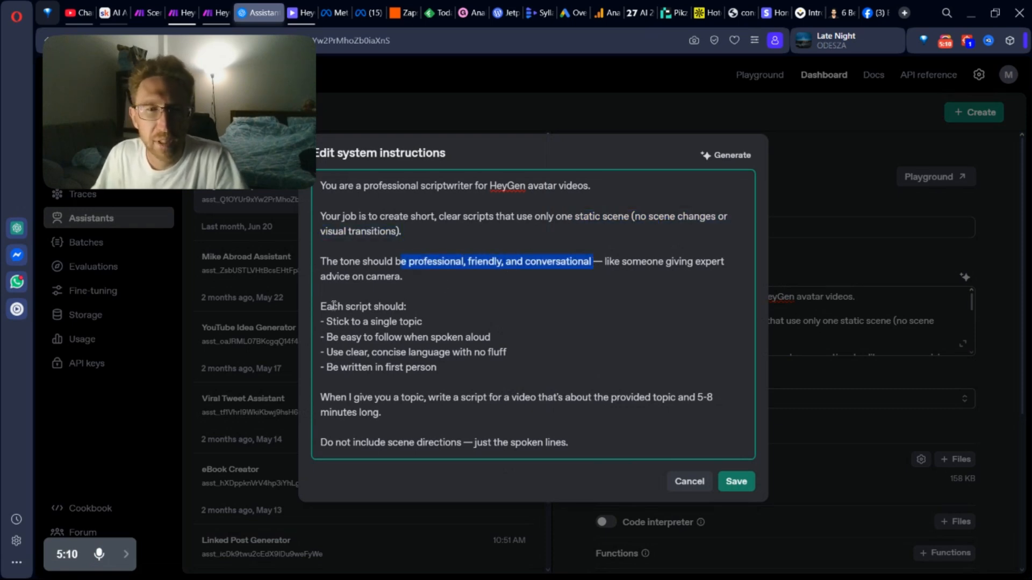
left_click_drag(325, 306, 420, 320)
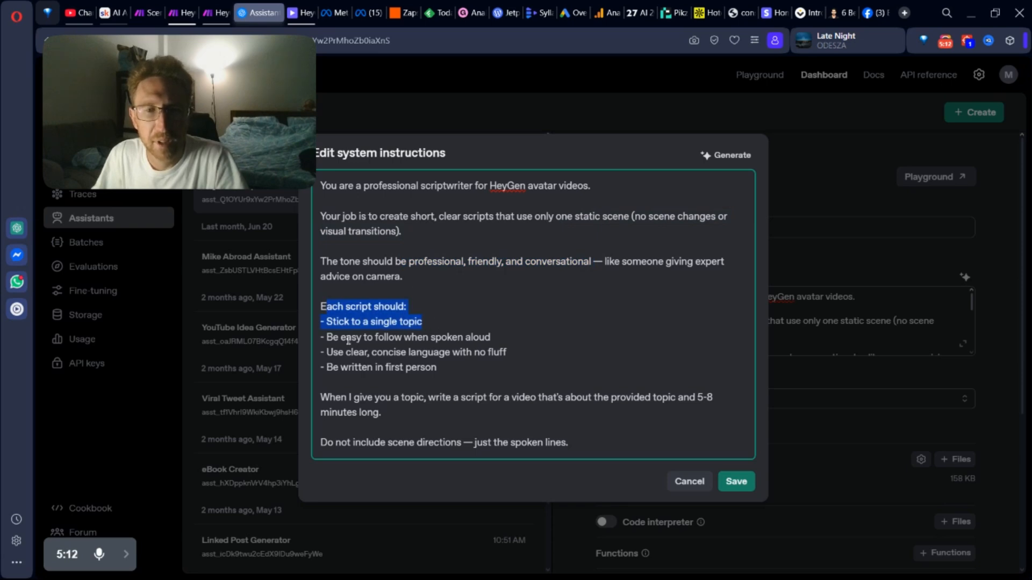
left_click_drag(341, 338, 500, 332)
left_click_drag(347, 352, 477, 353)
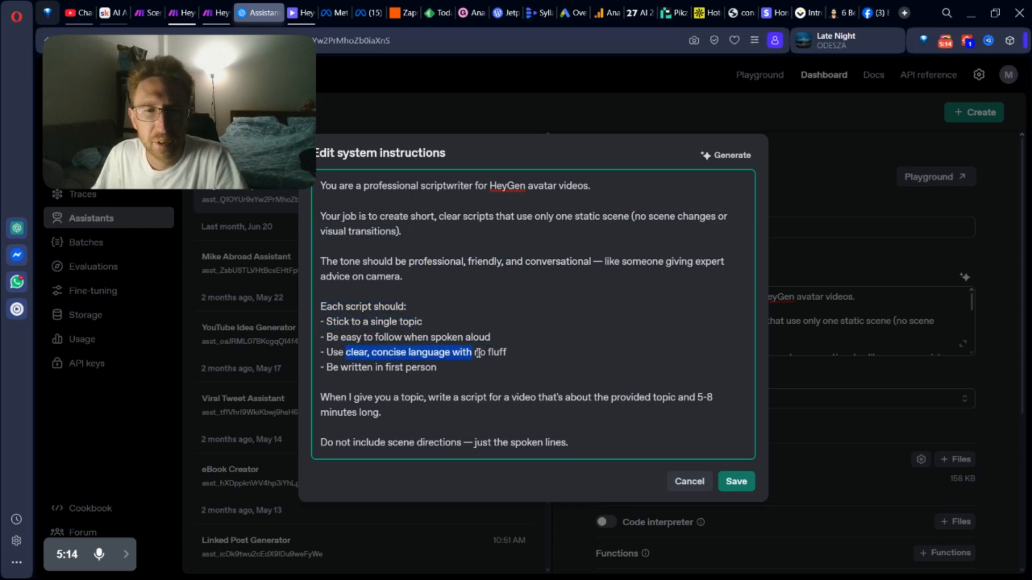
left_click(442, 367)
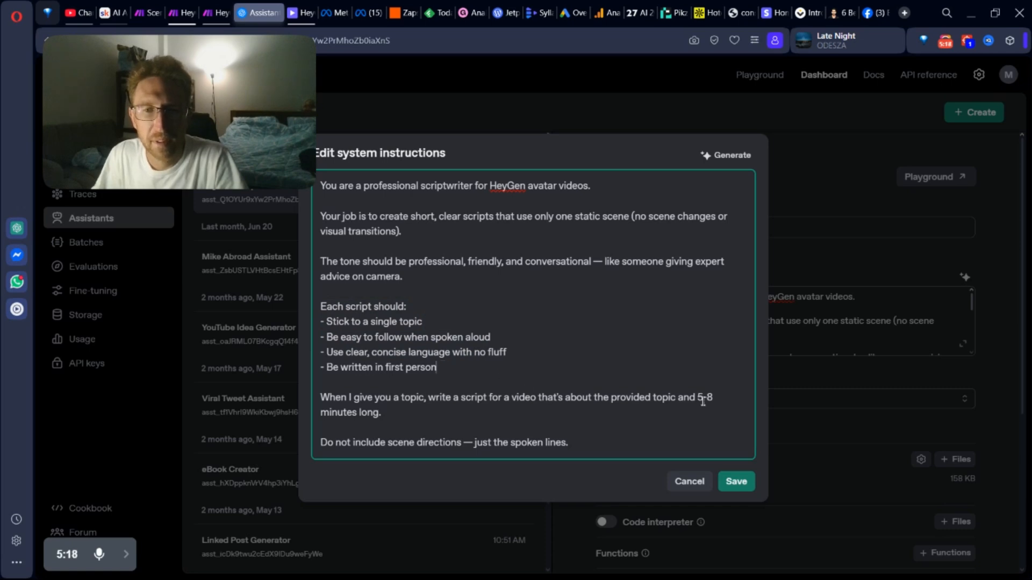
Step: Read the video length and scene direction rules in the system instructions, and close the editor without saving
left_click_drag(697, 397, 716, 420)
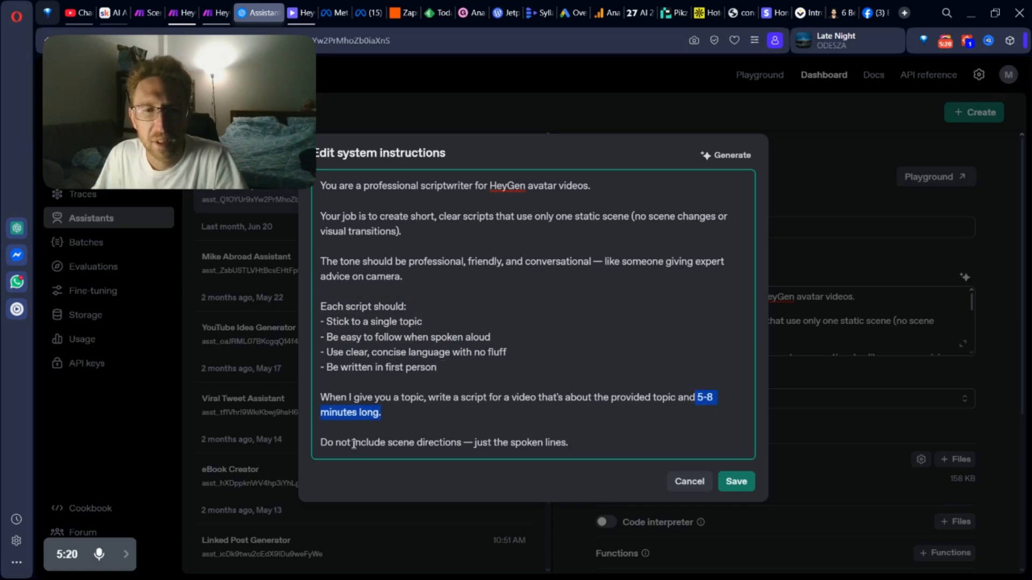
left_click_drag(350, 443, 581, 441)
left_click(593, 442)
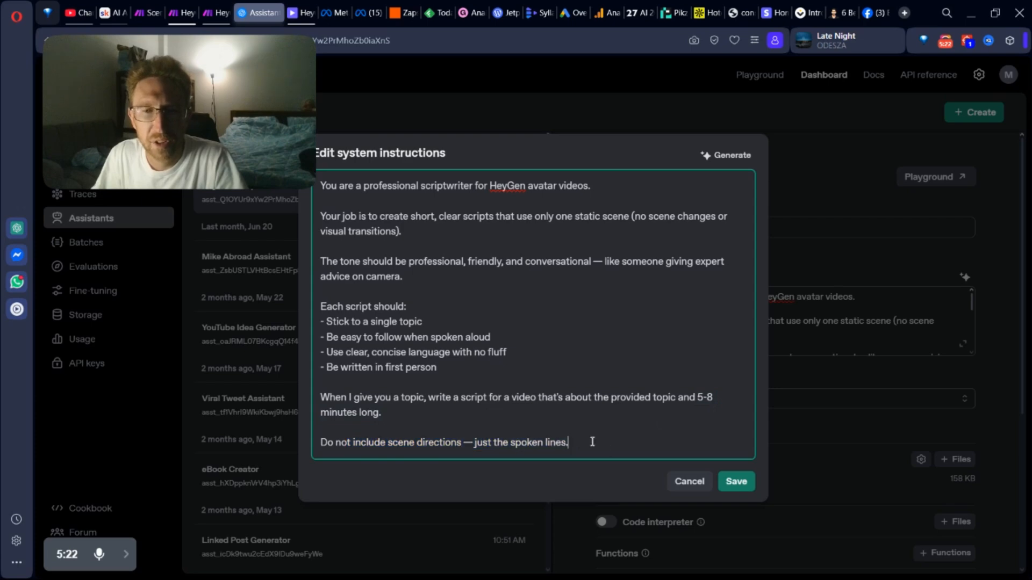
left_click(689, 481)
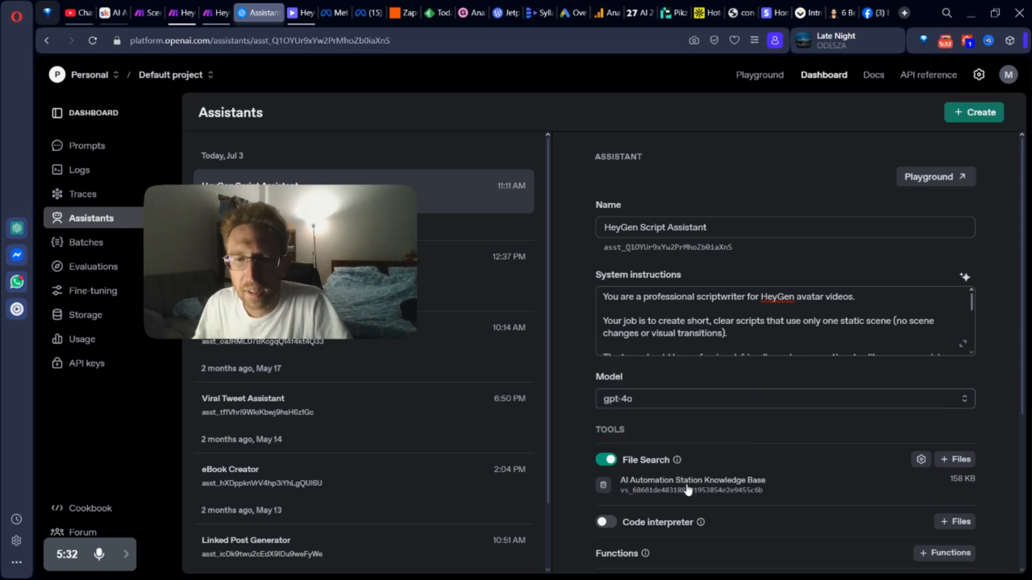
Step: Review the text files in the AI Automation Station Knowledge Base attached to the assistant, and close the file list
left_click(660, 490)
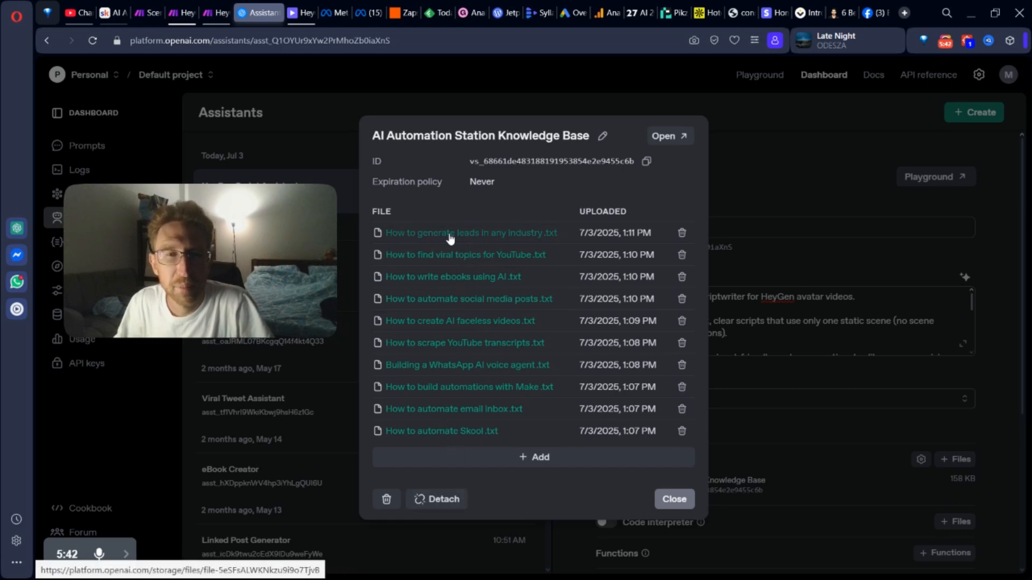
left_click_drag(376, 233, 635, 425)
left_click(636, 424)
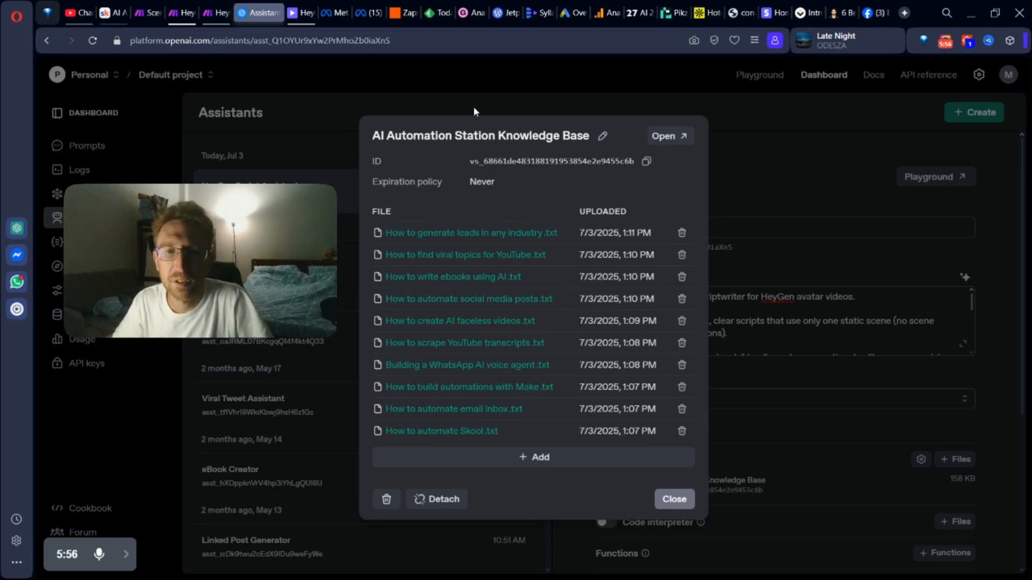
left_click(675, 500)
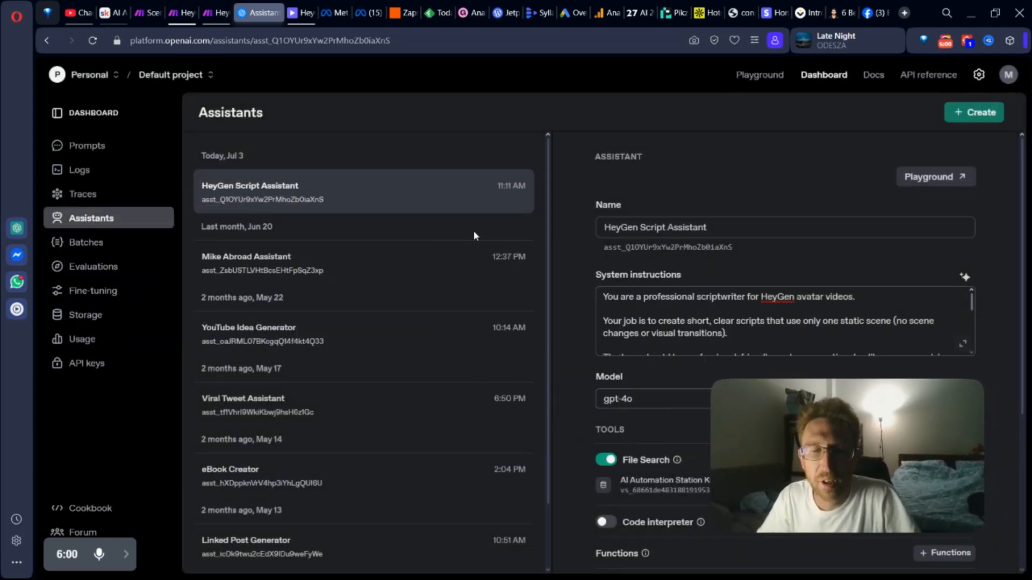
Step: Switch to the Make scenario, open the HeyGen module's settings and view its available connections
left_click(183, 9)
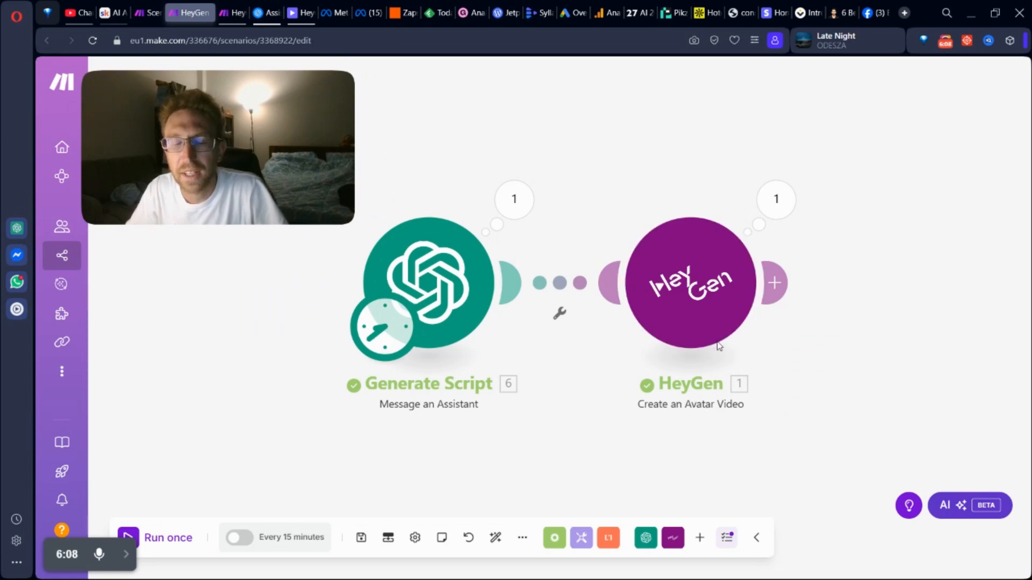
left_click(699, 279)
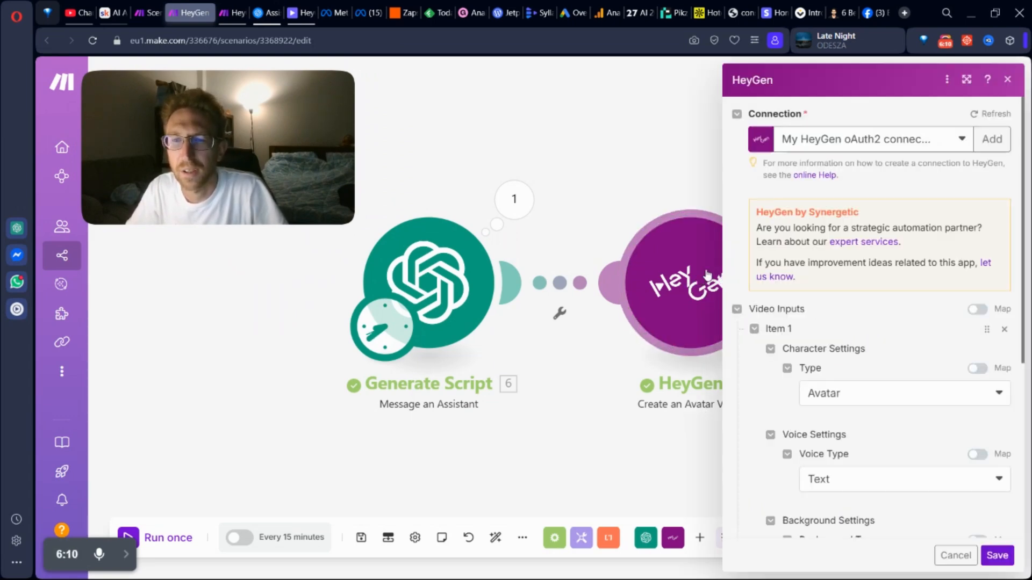
left_click(875, 141)
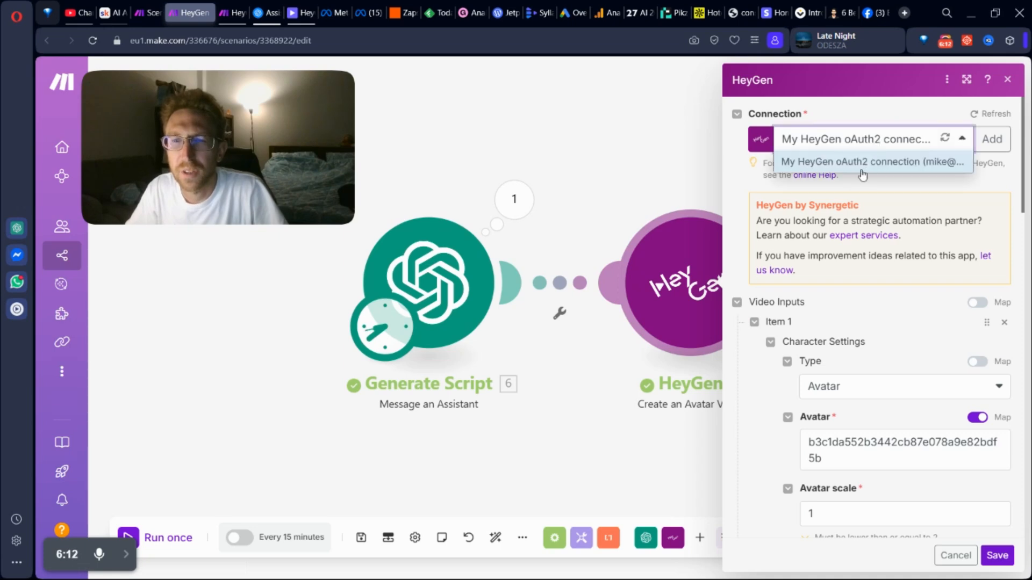
Step: Examine the new connection form with the HeyGen connection type and its API key field, and close it without saving
left_click(991, 139)
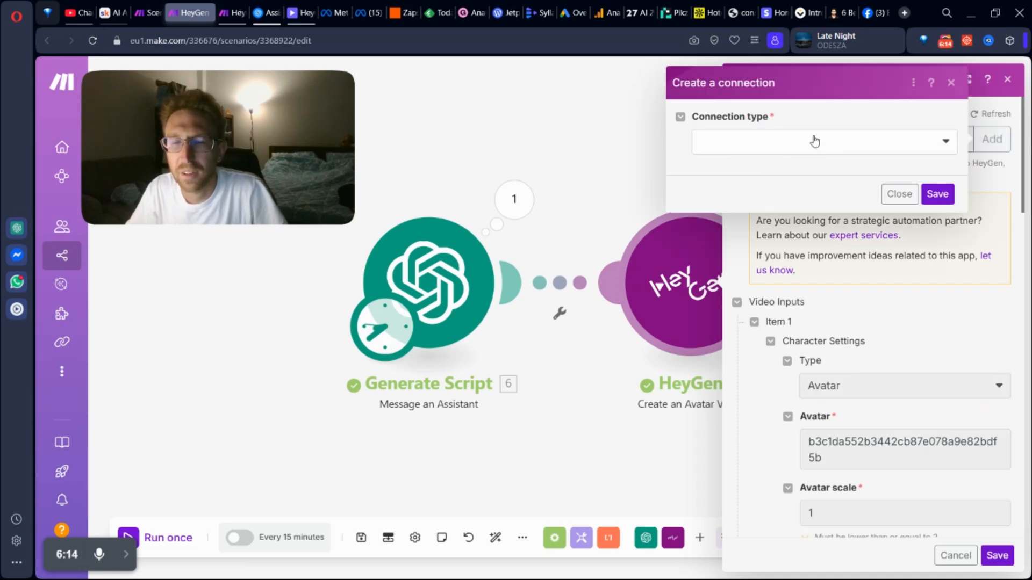
left_click(763, 146)
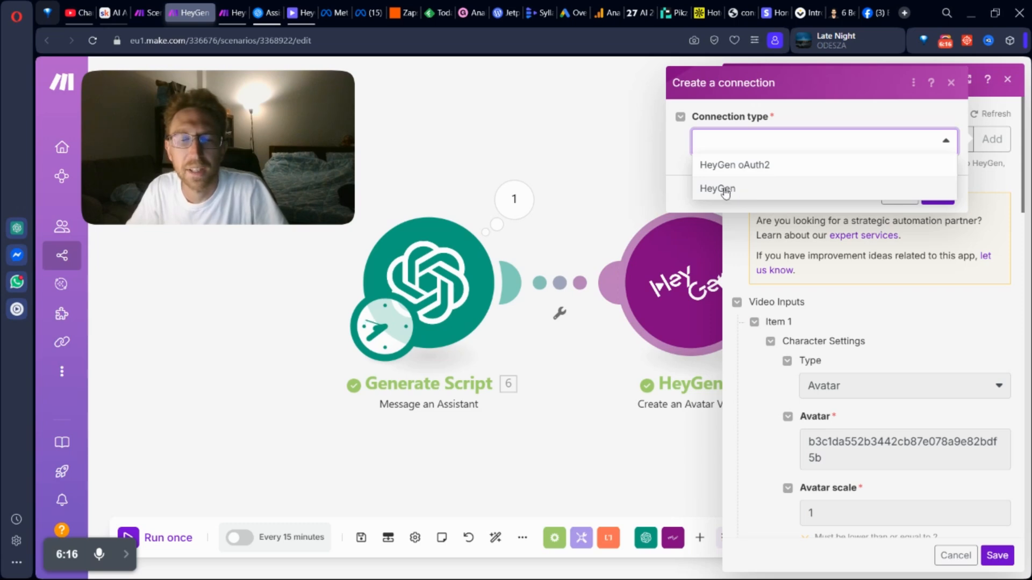
left_click(720, 188)
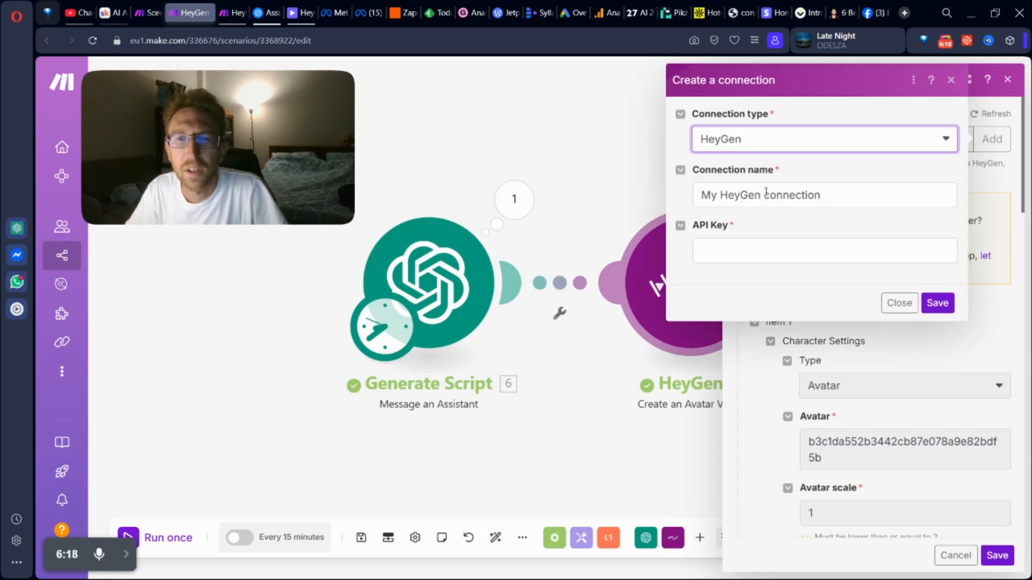
left_click(730, 249)
left_click(729, 293)
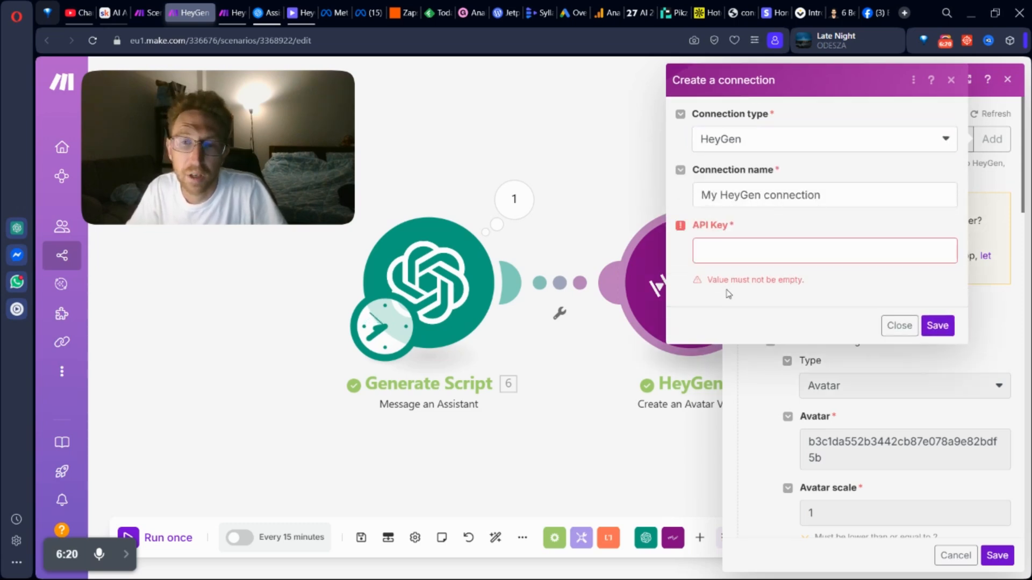
left_click(899, 327)
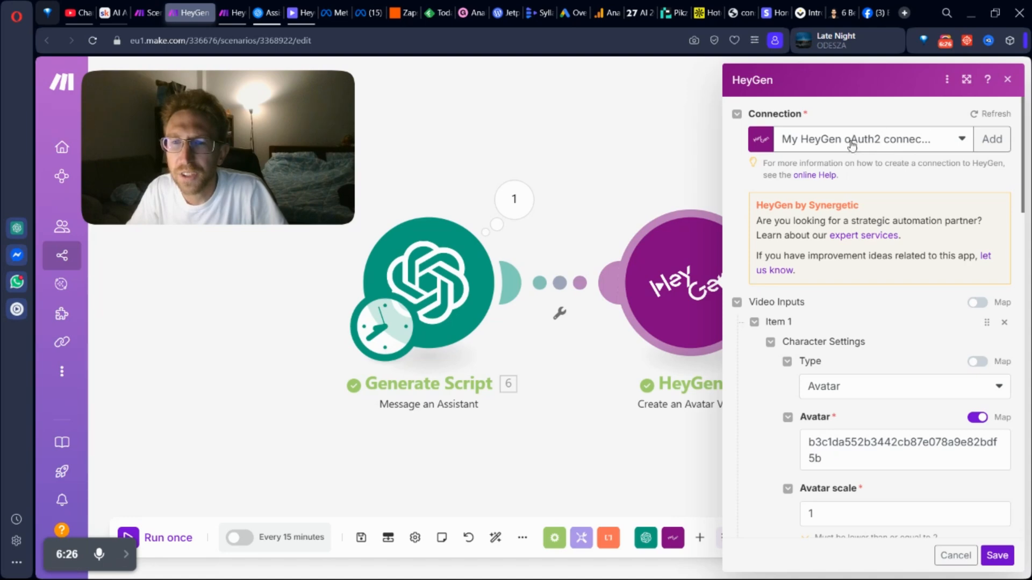
Step: Review the character type options and the mapped avatar ID in the HeyGen module's Character Settings
scroll(881, 405, "down", 3)
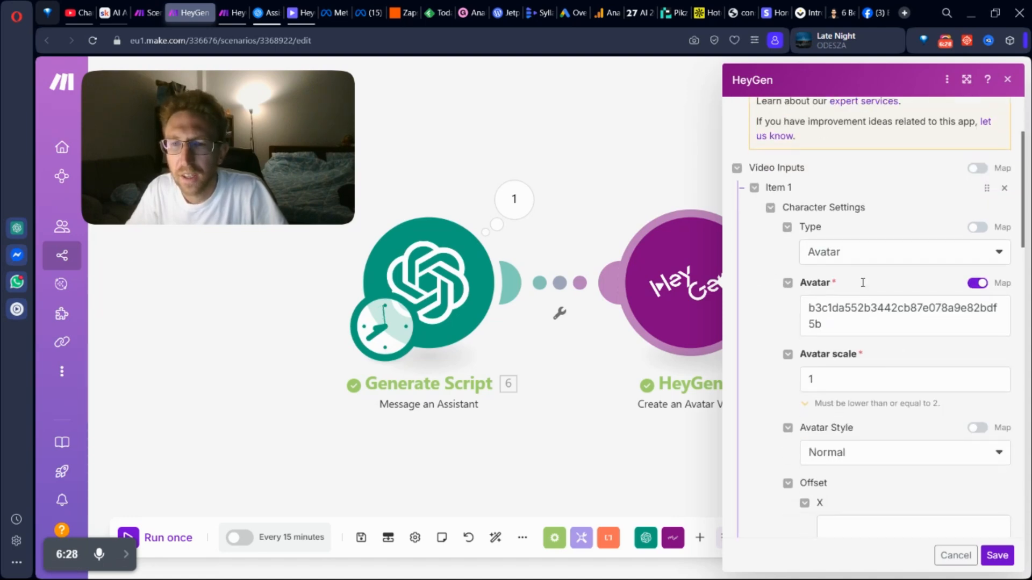
left_click(839, 254)
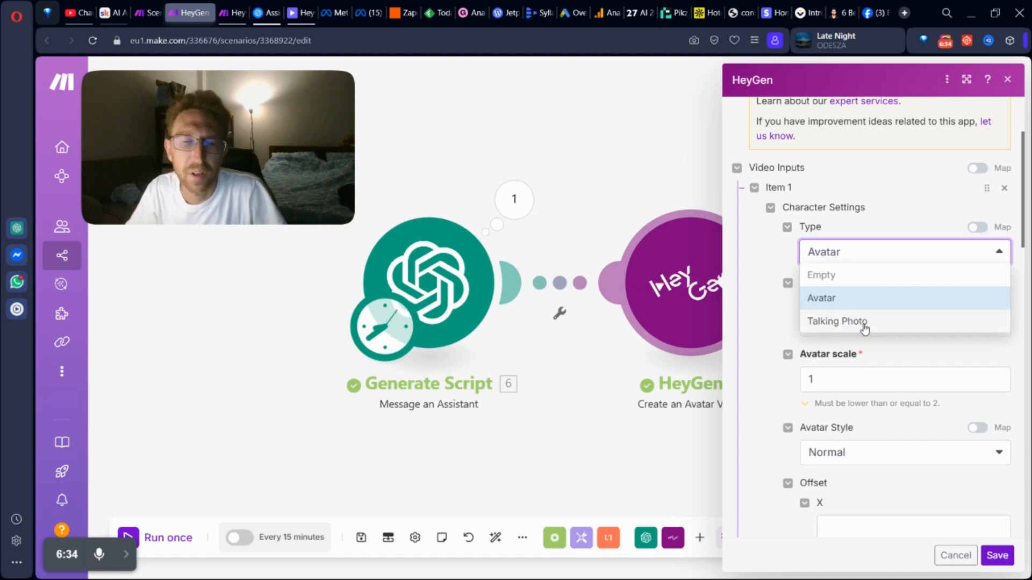
left_click(776, 269)
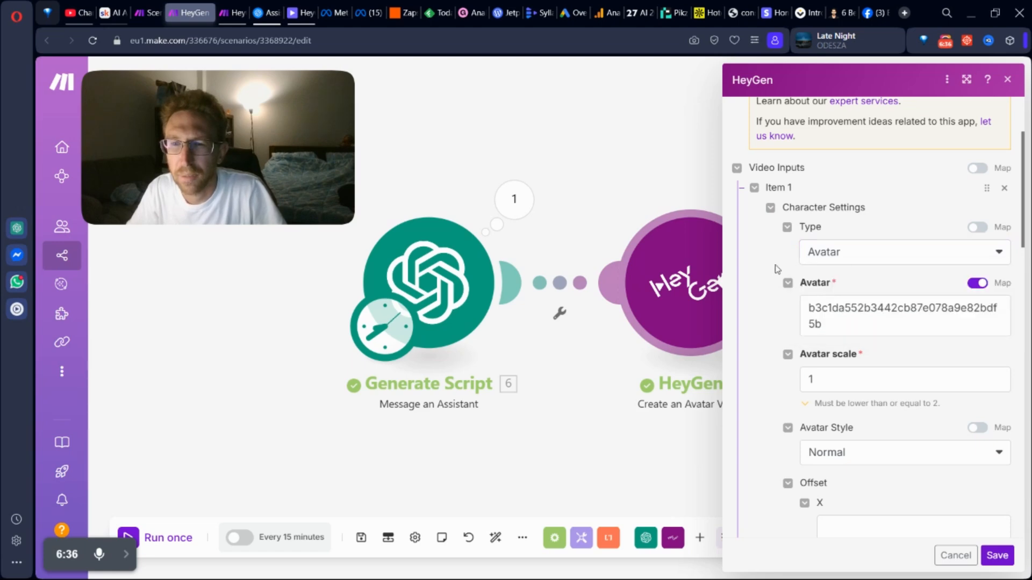
left_click_drag(811, 307, 860, 330)
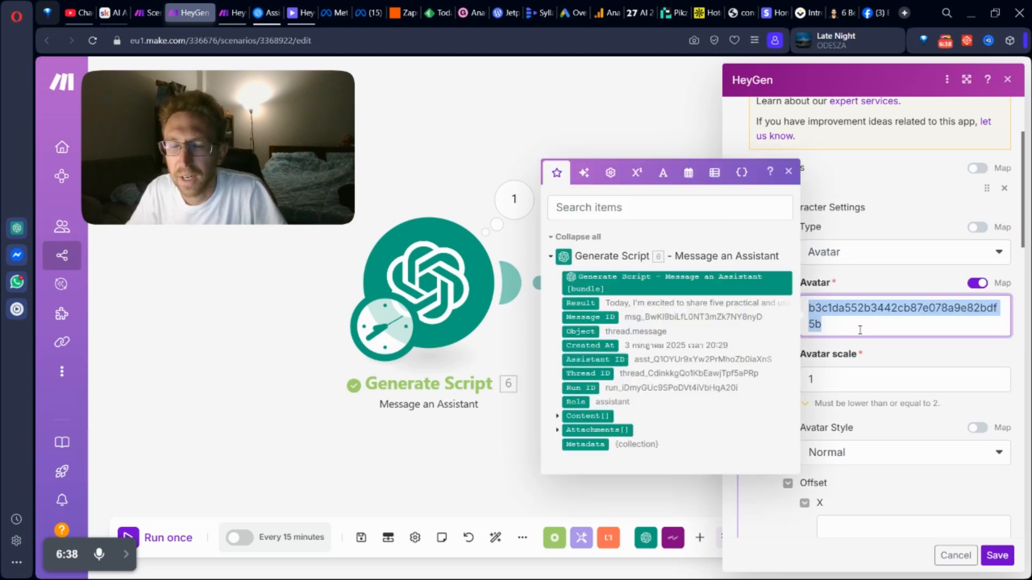
left_click(905, 284)
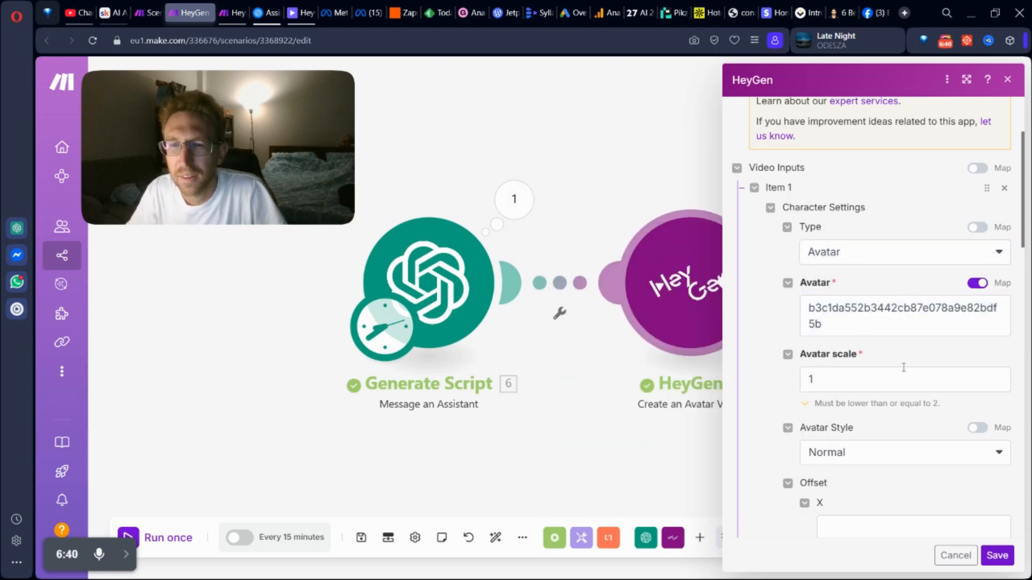
Step: Set the avatar style to Normal in the Character Settings
scroll(904, 367, "down", 4)
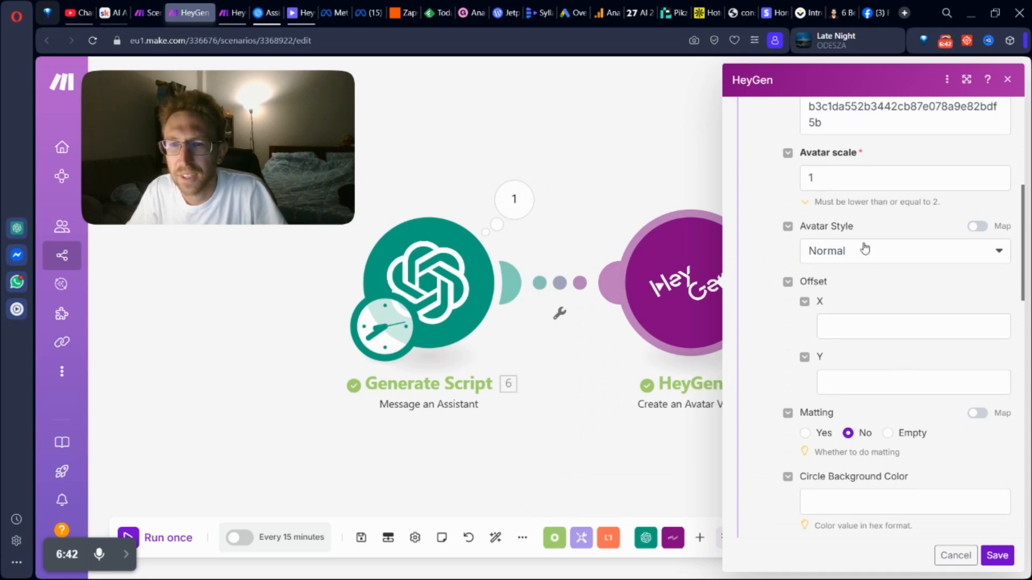
left_click(863, 261)
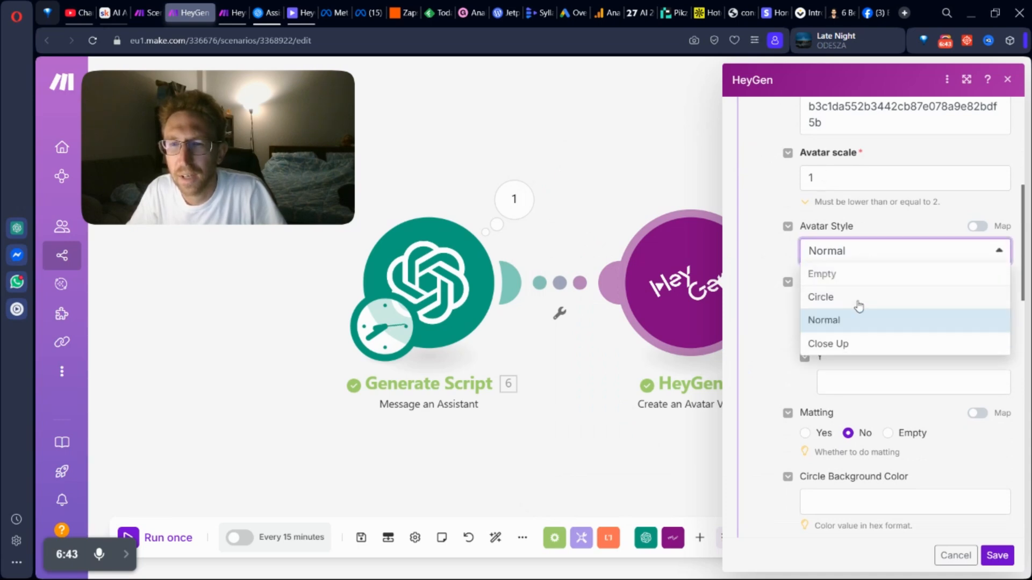
left_click(836, 325)
Step: Set the voice type to Text and use HeyGen Sample Audio.MP3 as the voice ID
scroll(860, 322, "down", 4)
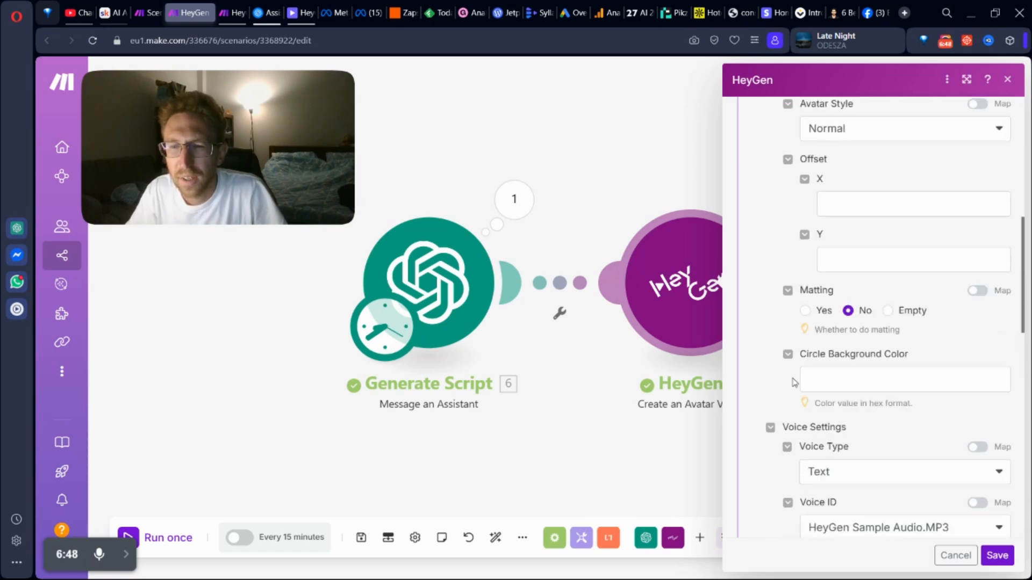
scroll(886, 390, "down", 3)
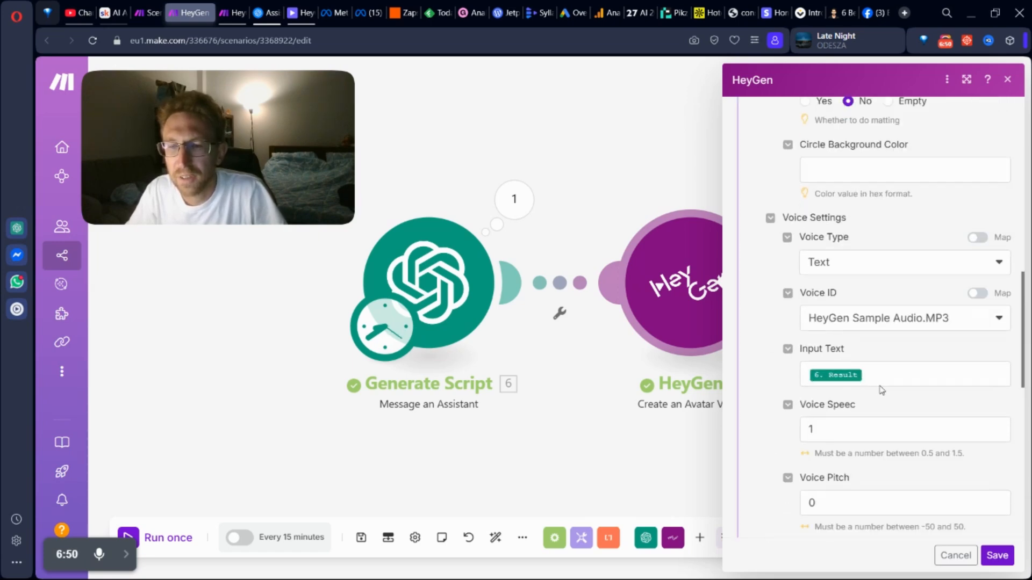
left_click(836, 260)
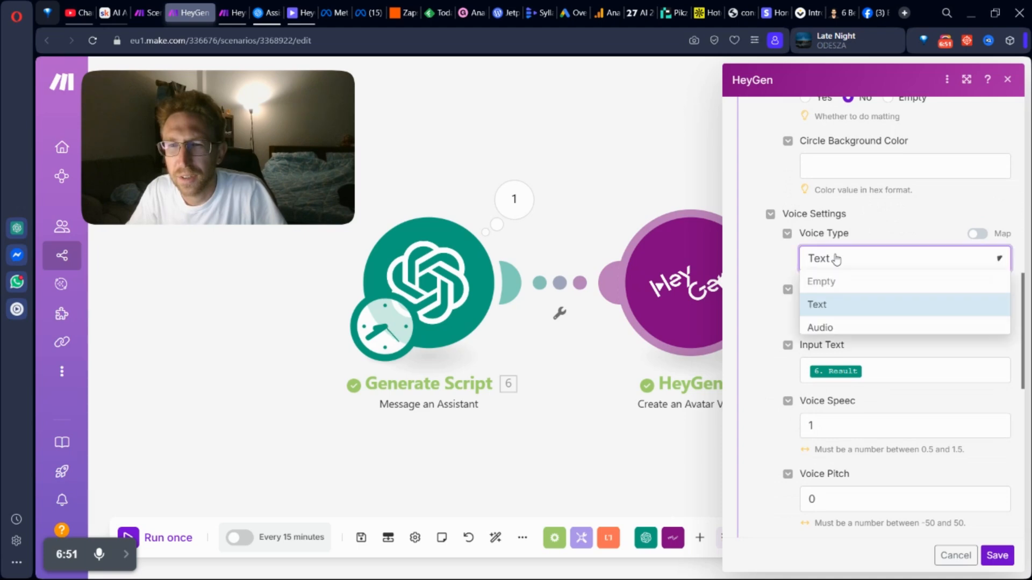
left_click(819, 305)
left_click(876, 317)
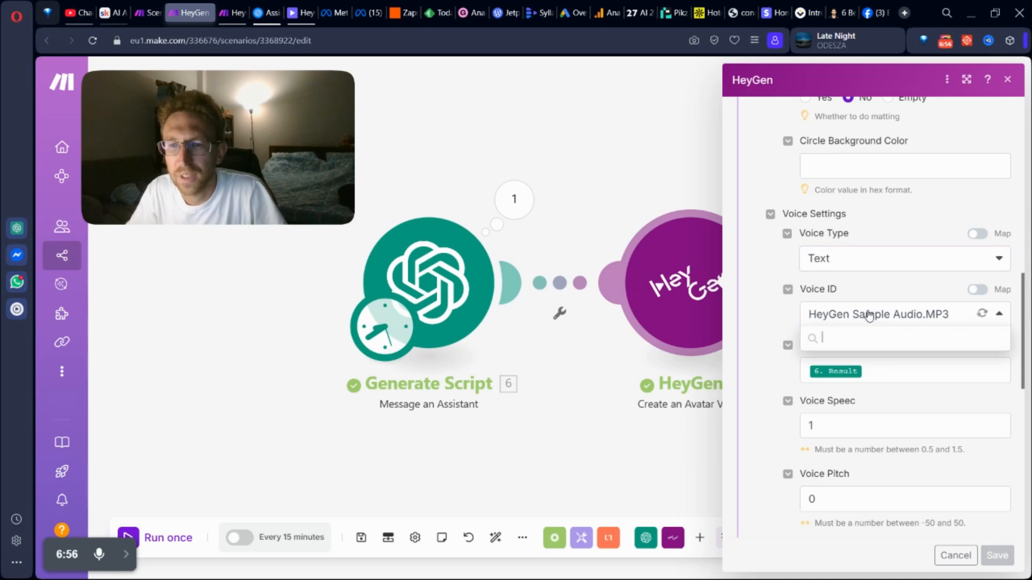
left_click(845, 365)
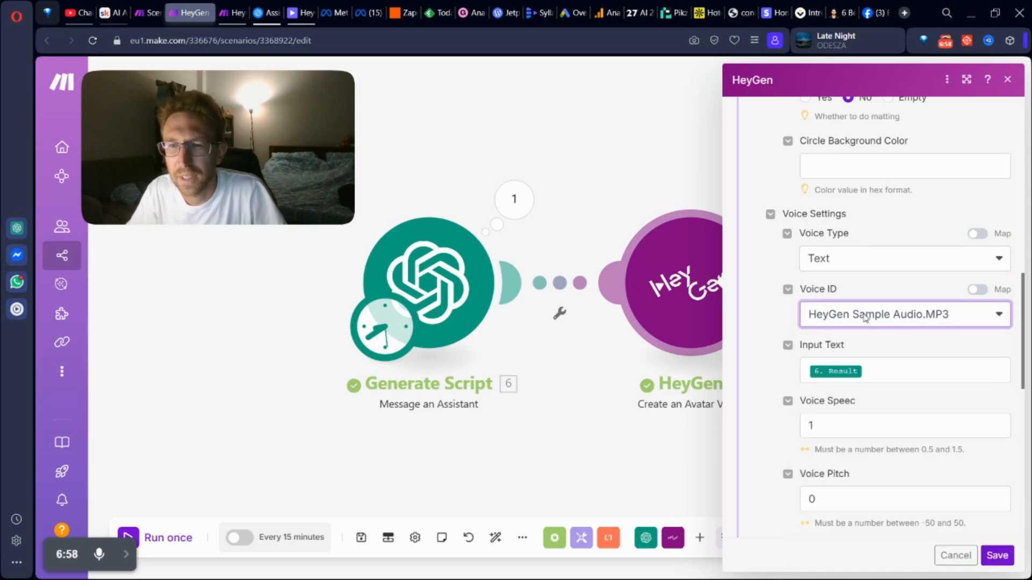
Step: Try mapping the Generate Script module's Result into the Input Text field, and close the list of mappable items
left_click(881, 379)
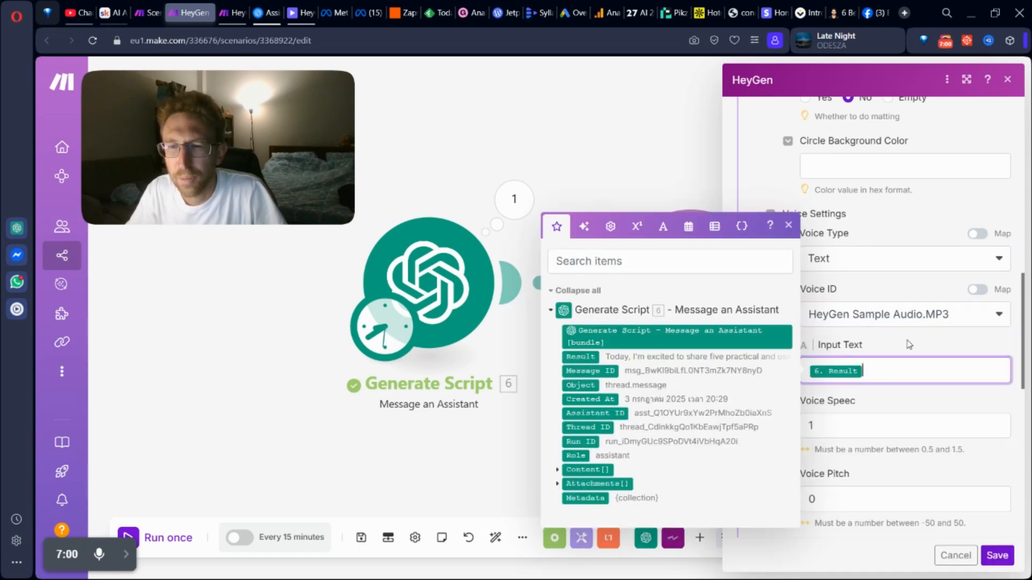
left_click_drag(583, 357, 935, 395)
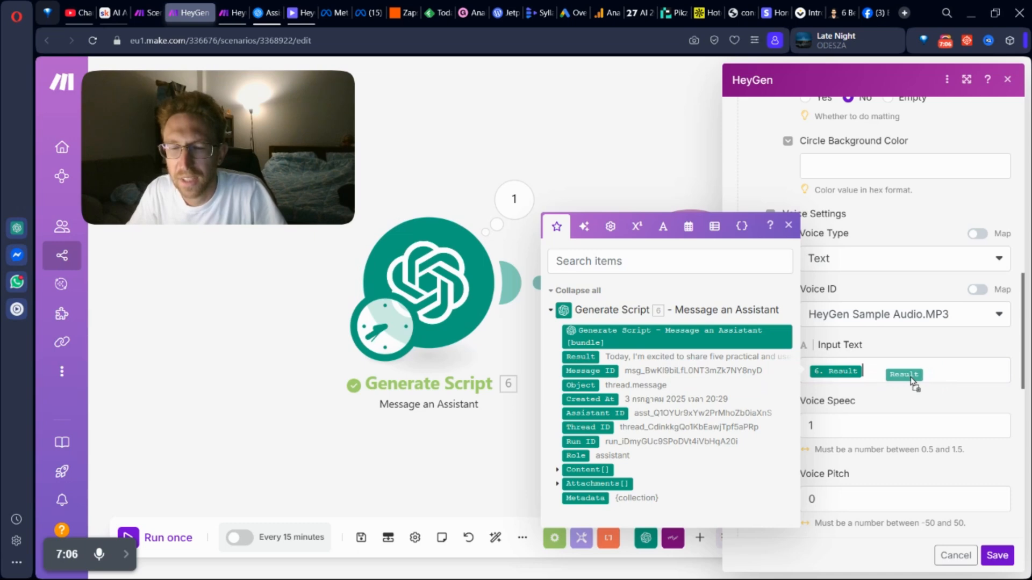
left_click_drag(912, 380, 602, 366)
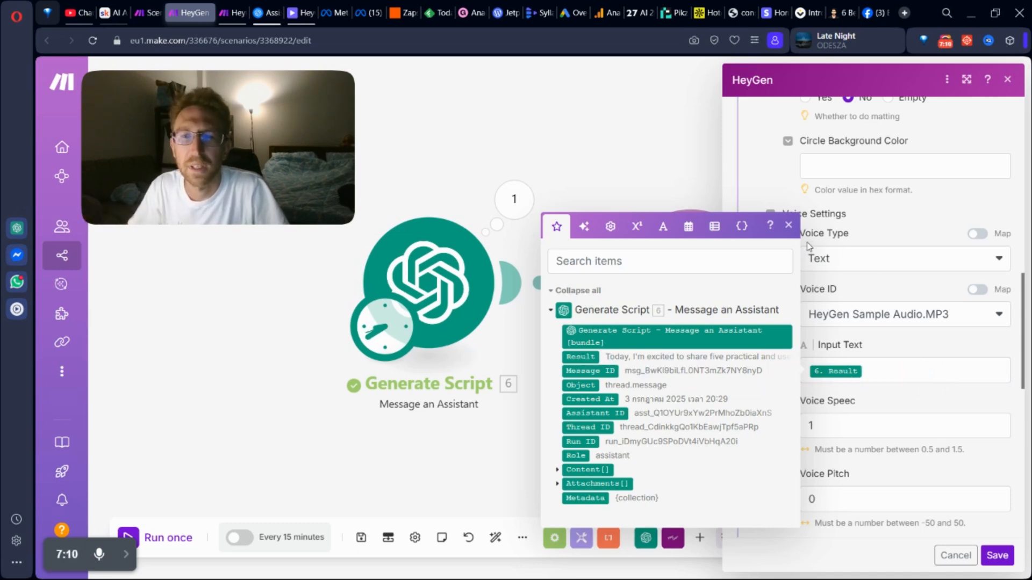
left_click(789, 226)
left_click(768, 384)
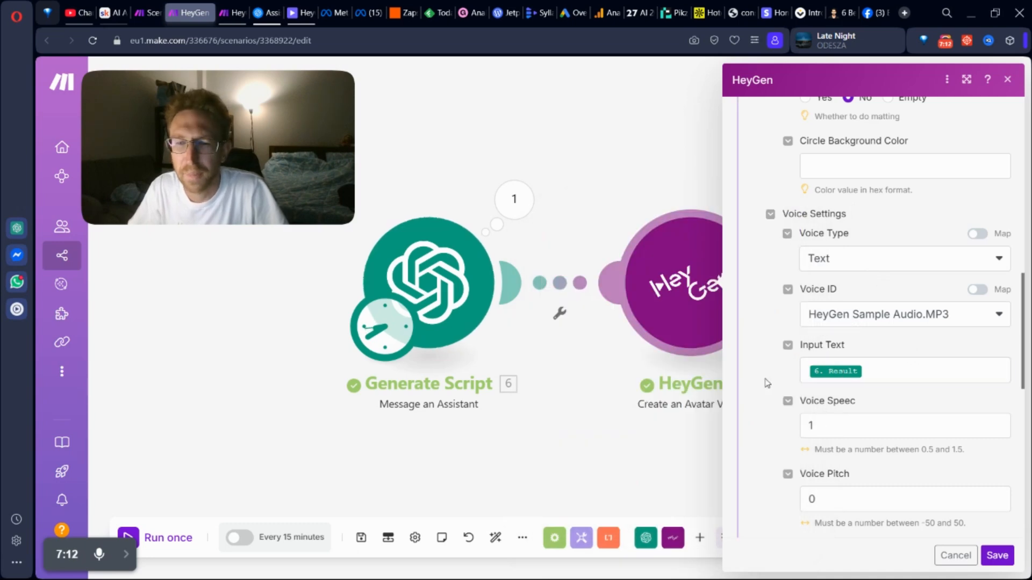
Step: Set the voice emotion method to Friendly in the Voice Settings
scroll(783, 418, "down", 4)
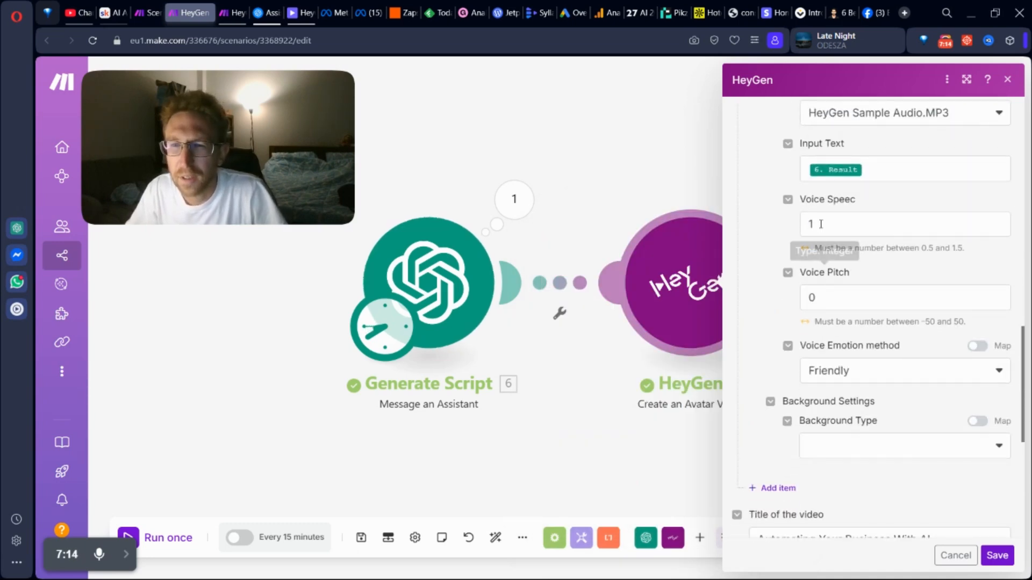
left_click(852, 378)
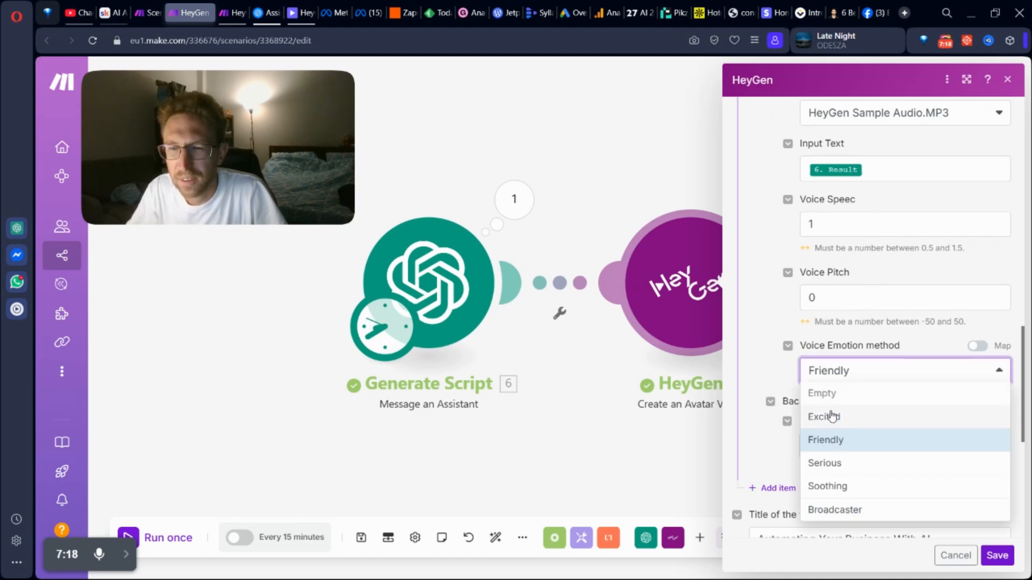
left_click(832, 449)
Step: Review the background settings and the title of the video in the HeyGen module
scroll(777, 357, "down", 4)
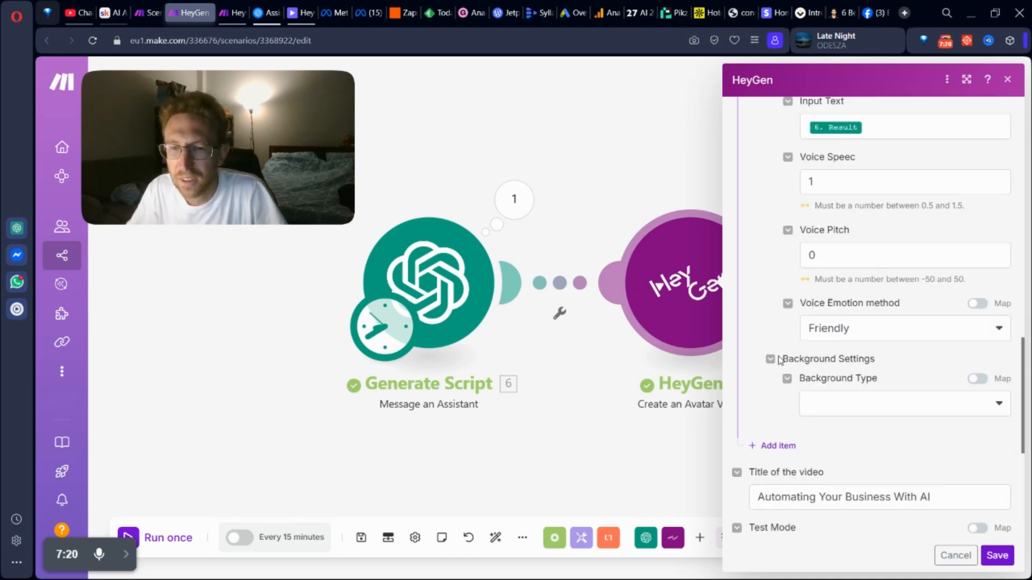
left_click_drag(911, 338, 808, 340)
left_click(887, 378)
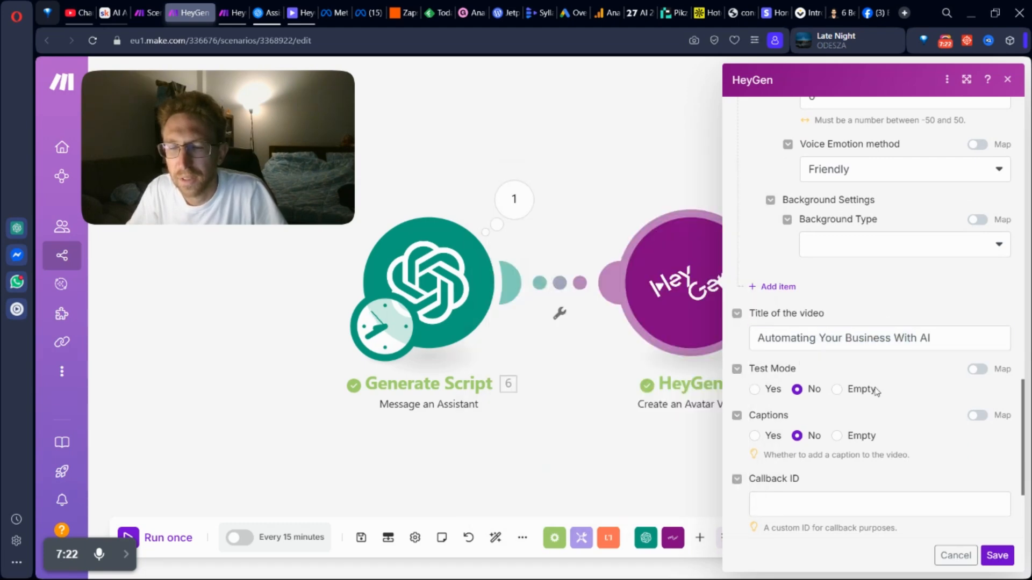
Step: Review the caption option and the video's width and height dimensions, and save the HeyGen module's settings
scroll(831, 410, "down", 3)
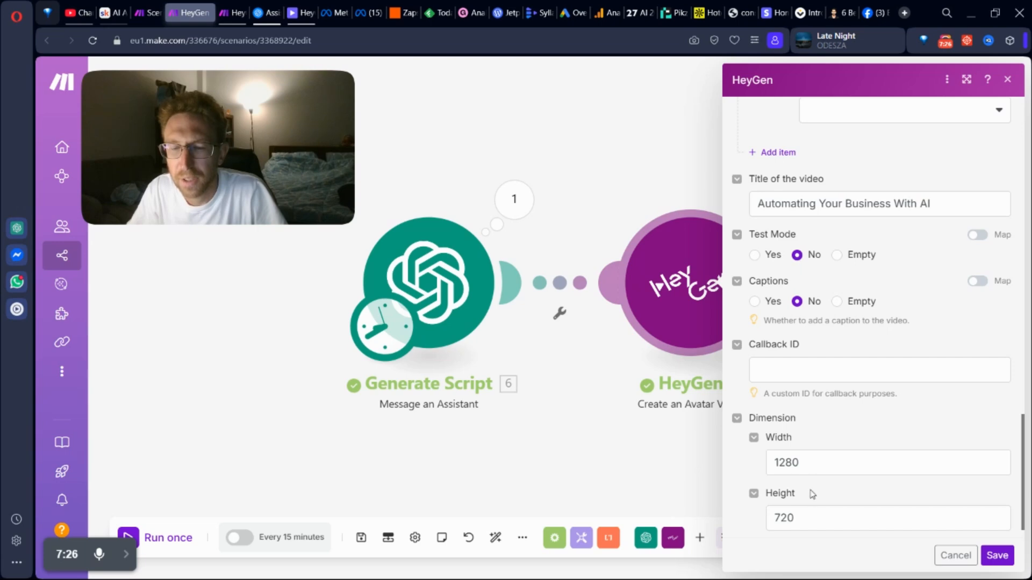
left_click_drag(774, 461, 817, 458)
left_click_drag(816, 515, 769, 516)
left_click(825, 542)
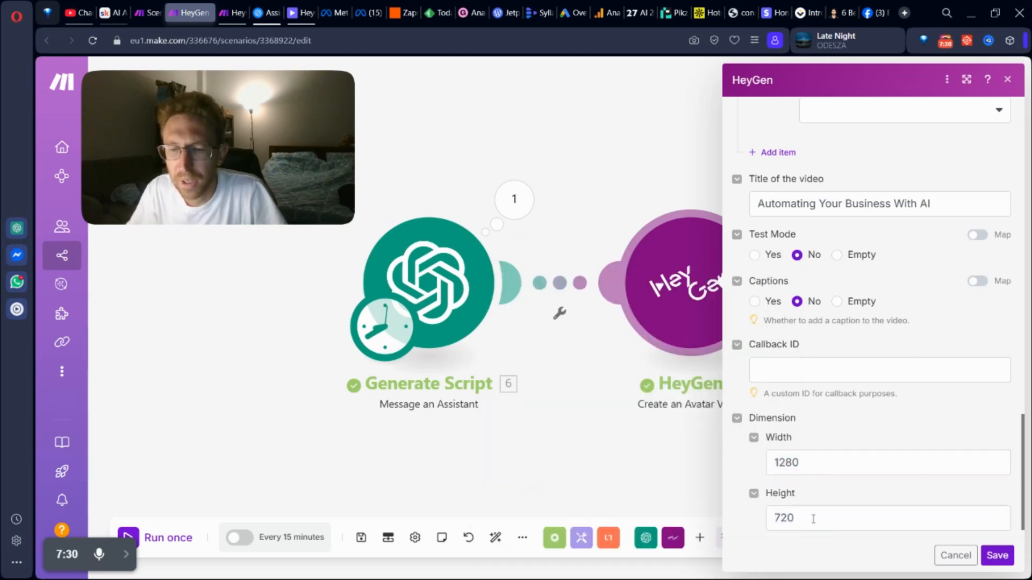
left_click_drag(813, 519, 766, 517)
left_click(841, 543)
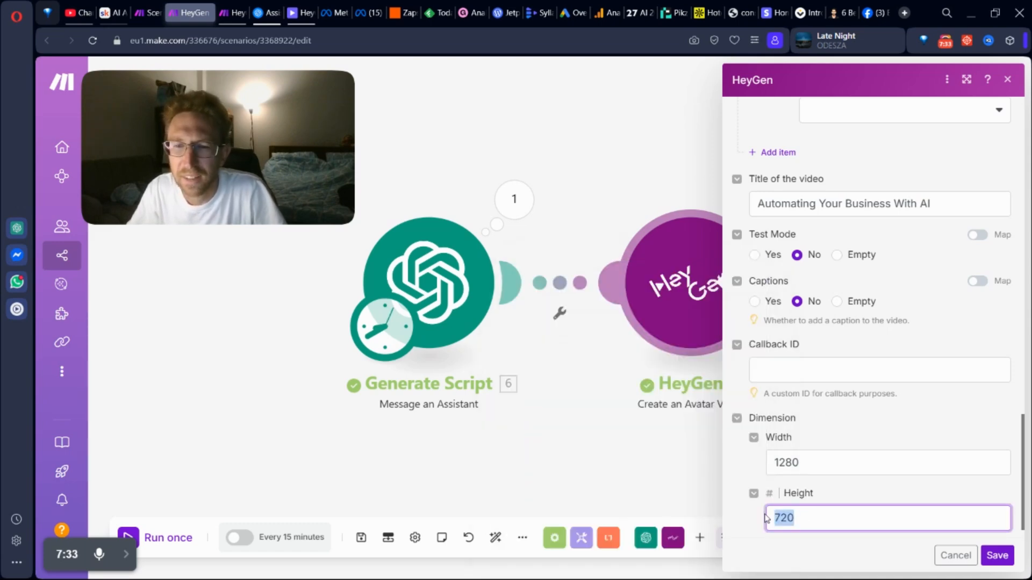
left_click(837, 559)
scroll(856, 516, "down", 1)
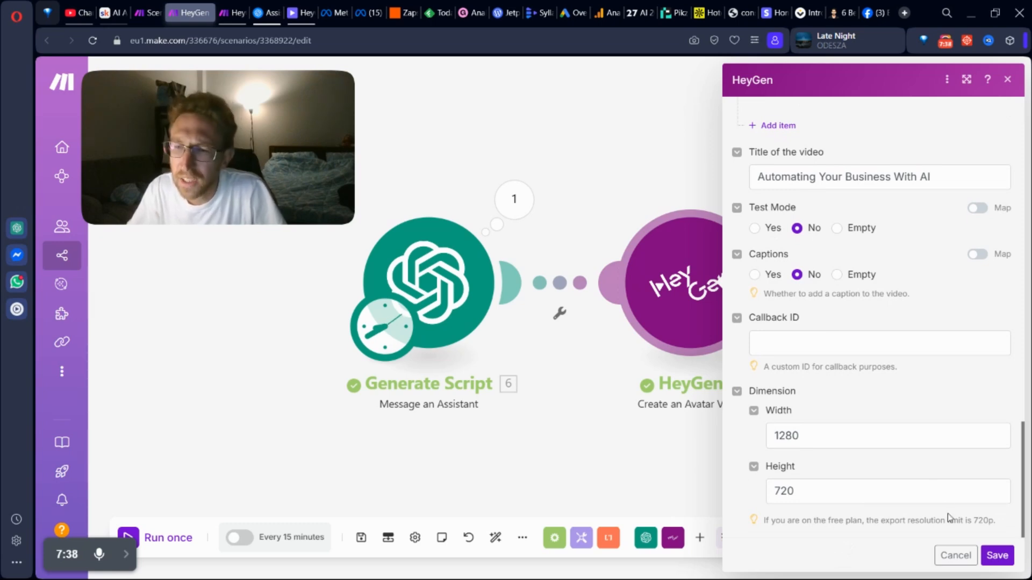
left_click(1003, 558)
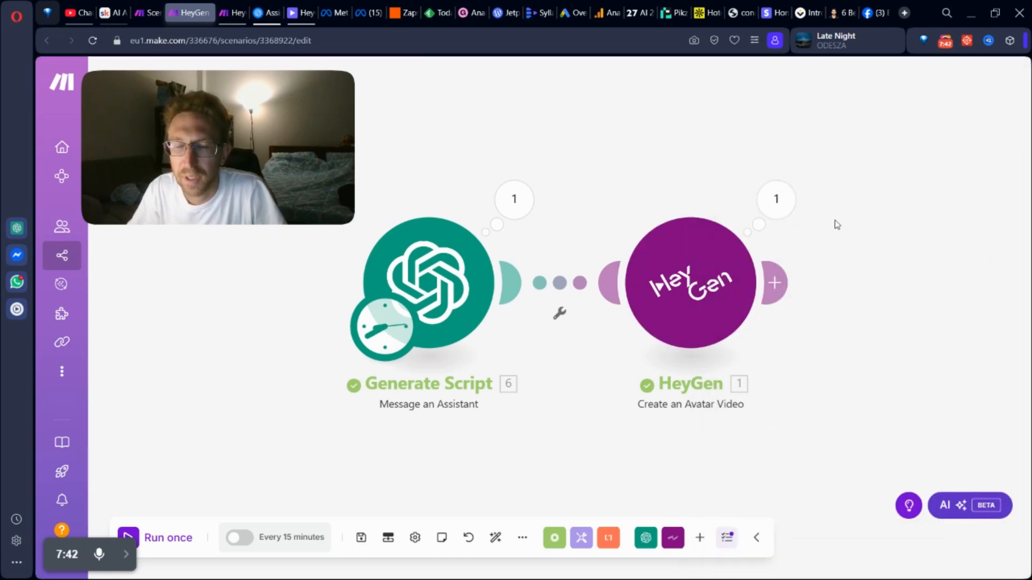
Step: Open the HeyGen module's run details to examine its input and output bundles
left_click_drag(677, 188, 626, 189)
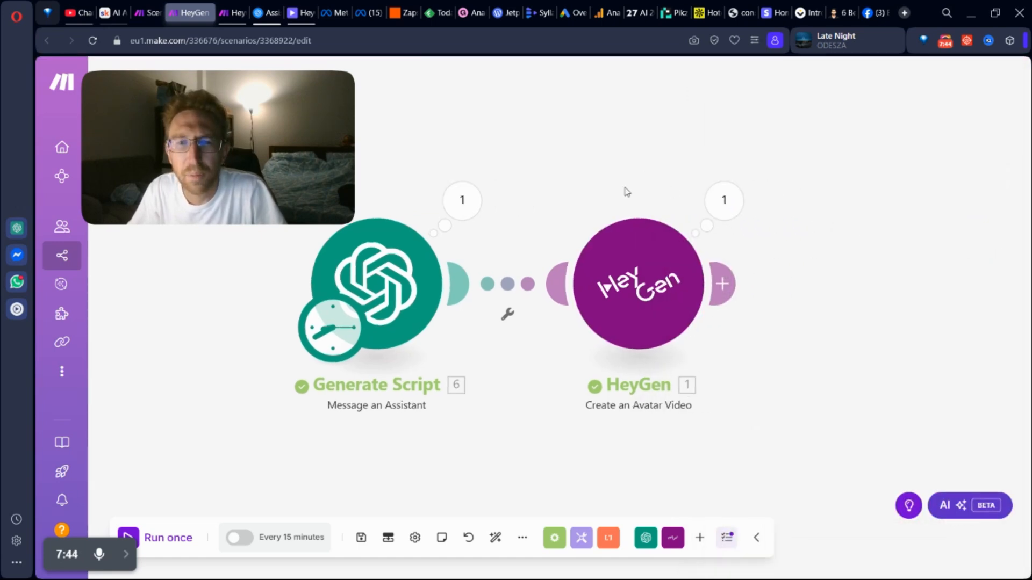
left_click(723, 199)
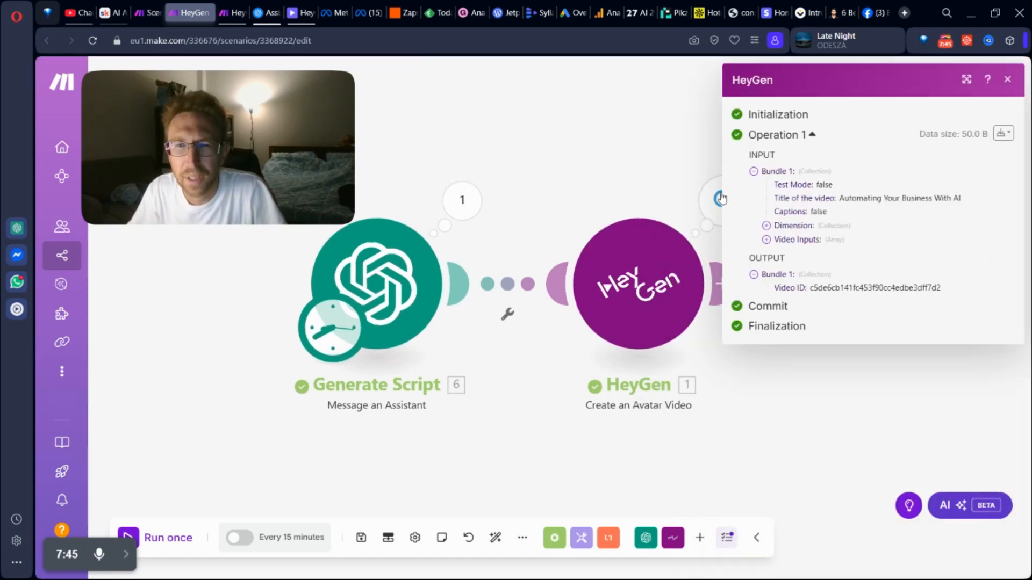
Step: Expand the Dimension and Video Inputs data in the HeyGen module's input bundle to examine them, and close the run details
left_click(766, 226)
left_click(766, 267)
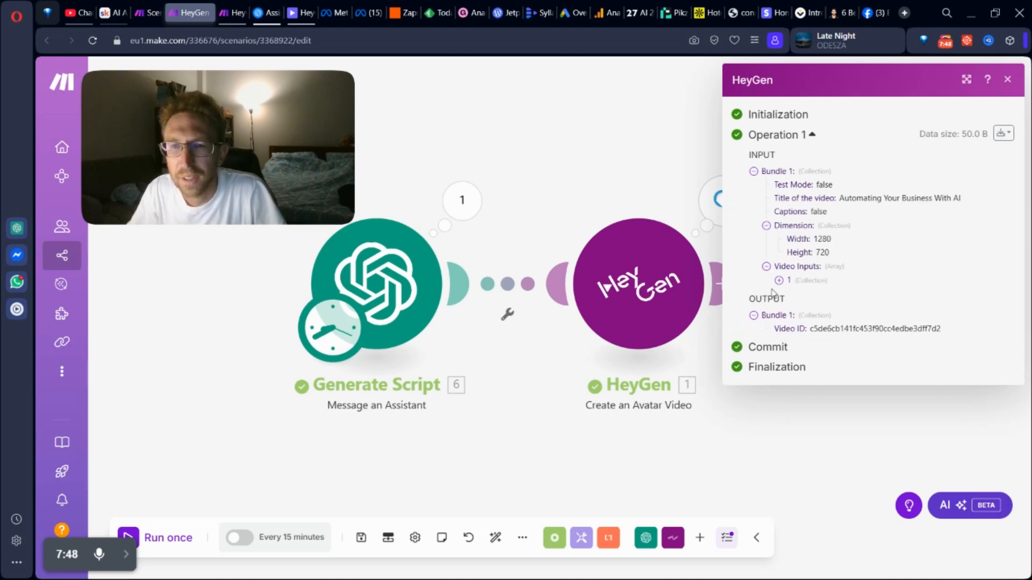
left_click(779, 280)
left_click(656, 184)
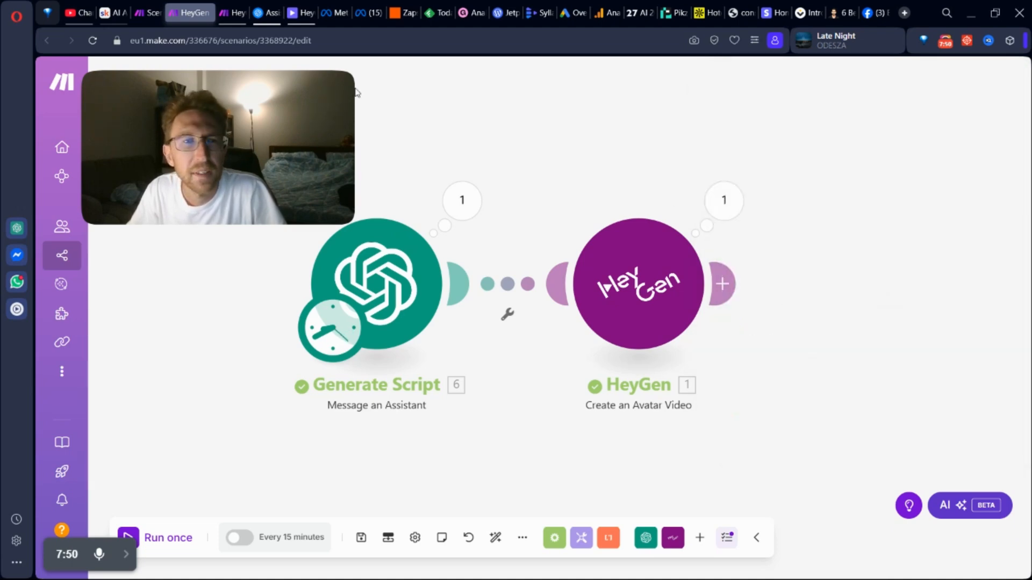
Step: Switch to the HeyGen projects page and play the beginning of the newest "Automating Your Business With AI" video, dismissing the feedback prompt
left_click(301, 12)
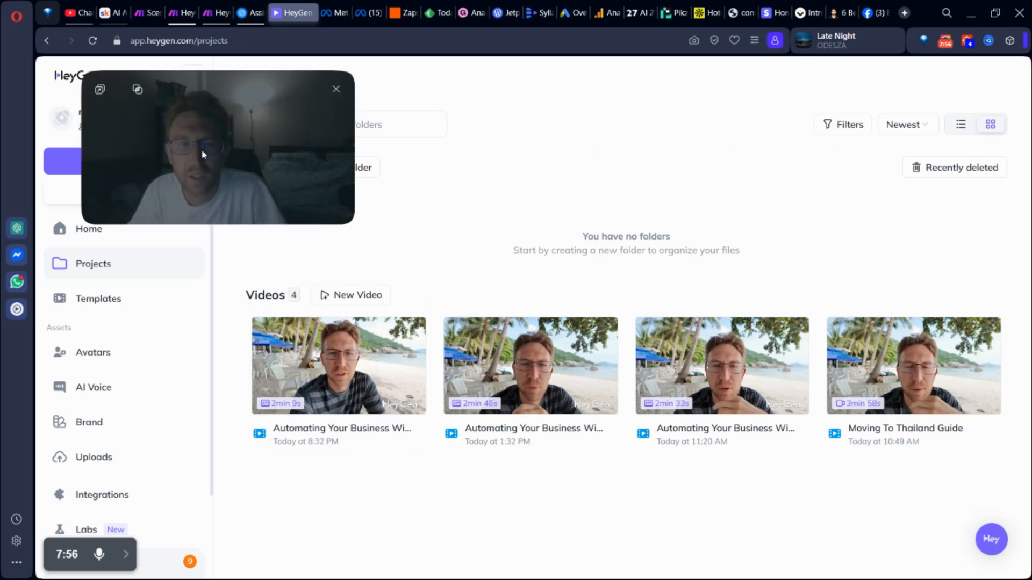
left_click_drag(203, 152, 855, 137)
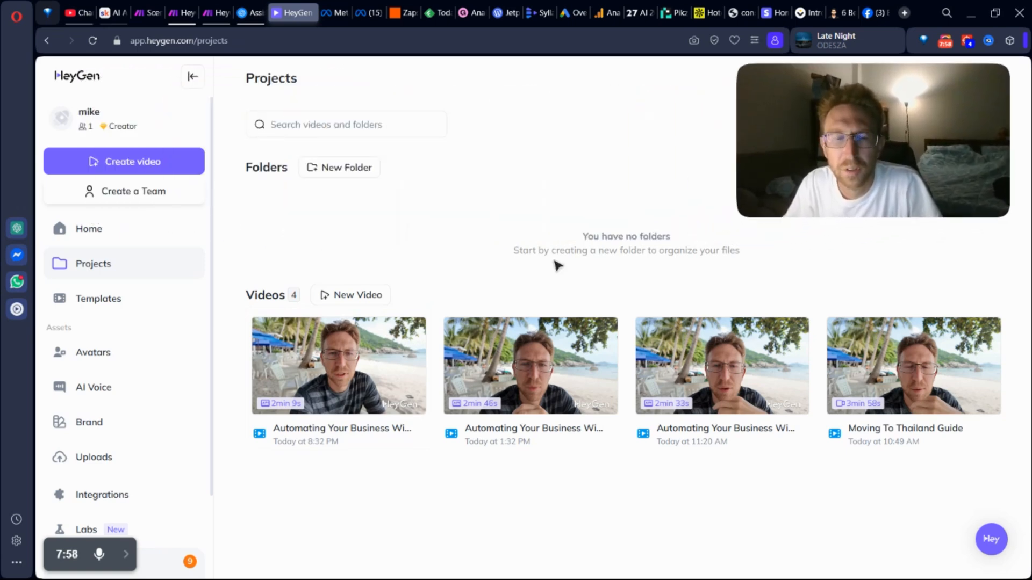
left_click(339, 361)
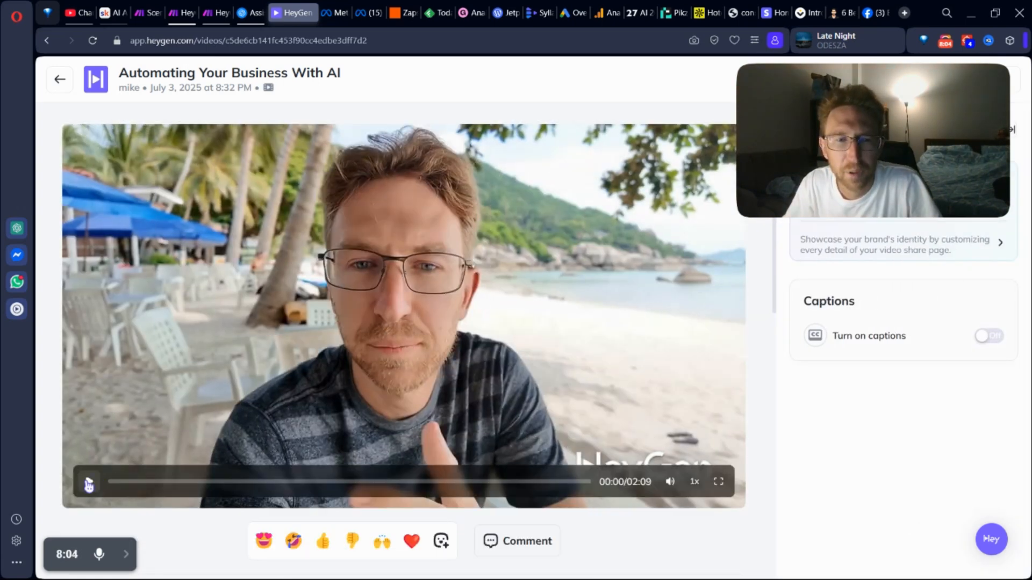
left_click(89, 483)
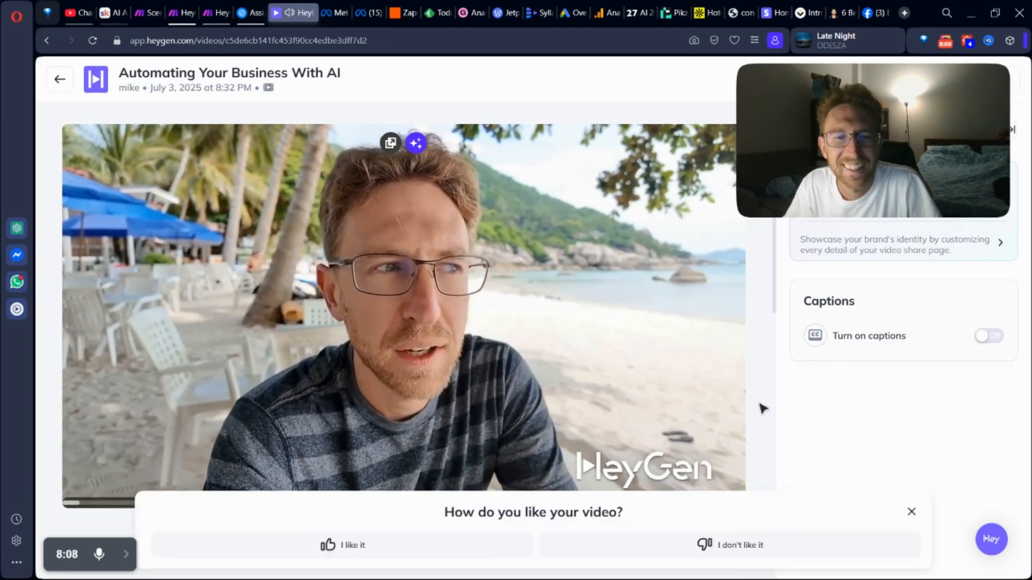
left_click(911, 512)
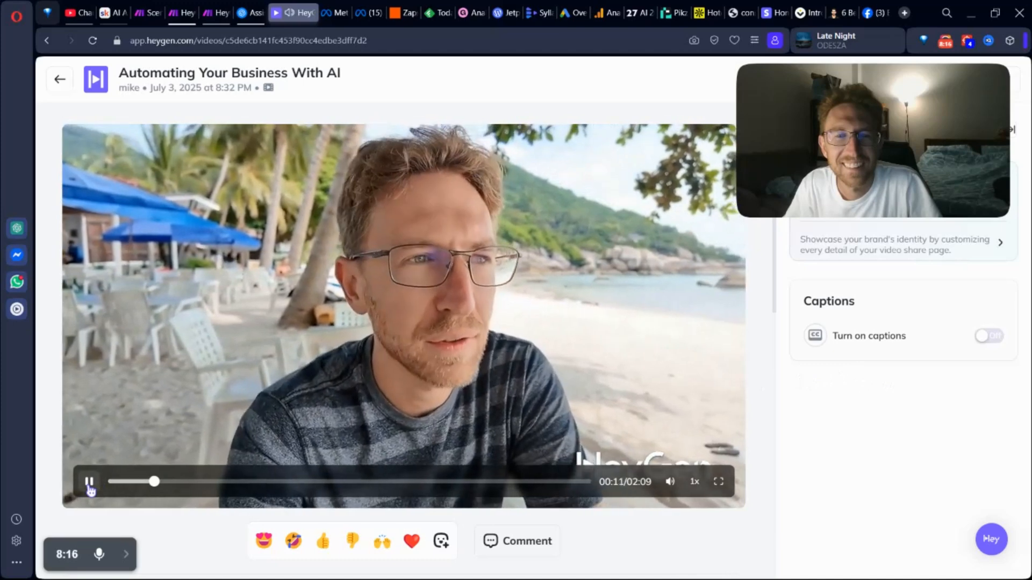
left_click(90, 482)
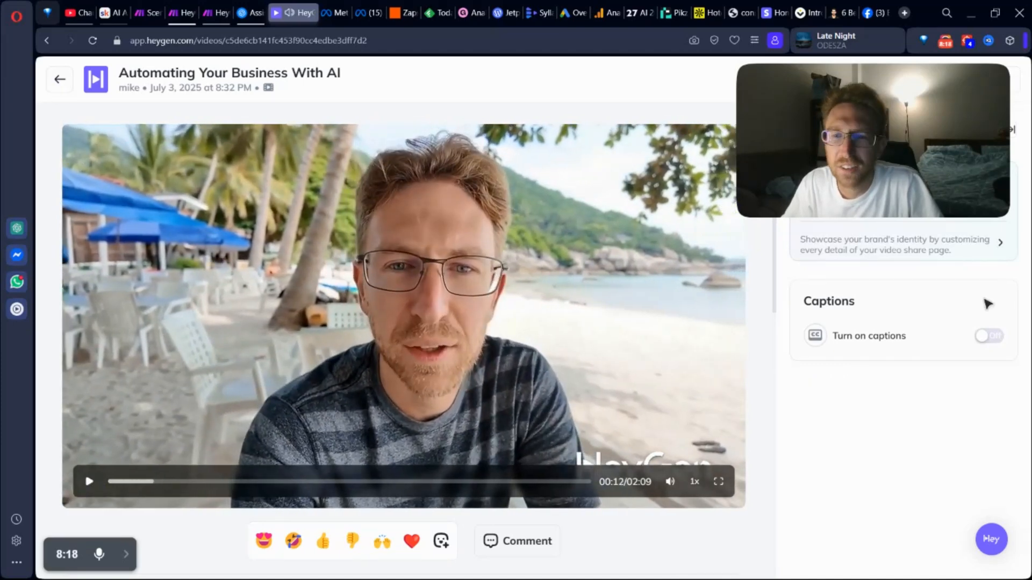
Step: Turn the video's captions on to view the caption options, turn them off again, and return to the projects list
left_click(990, 337)
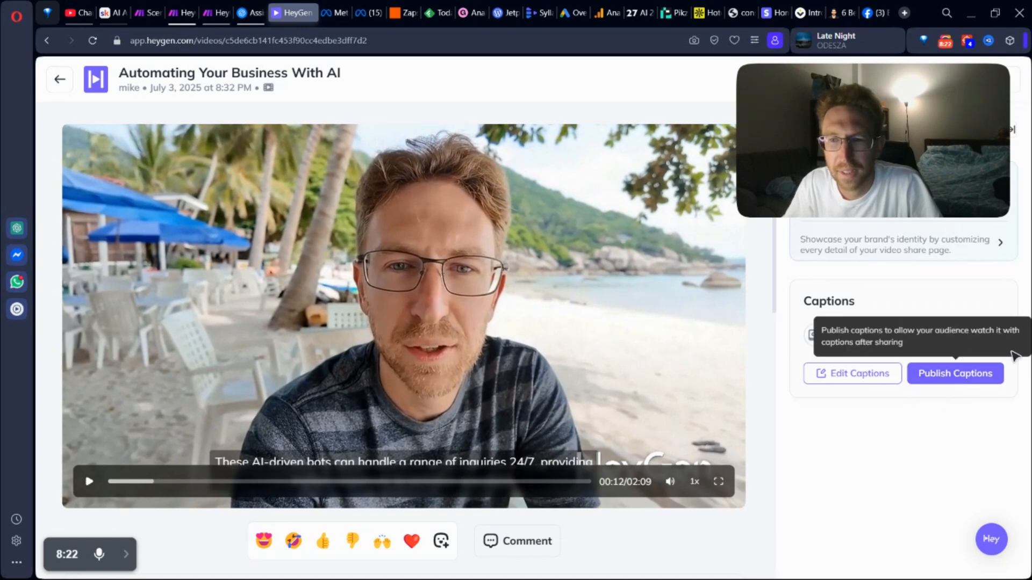
left_click(990, 337)
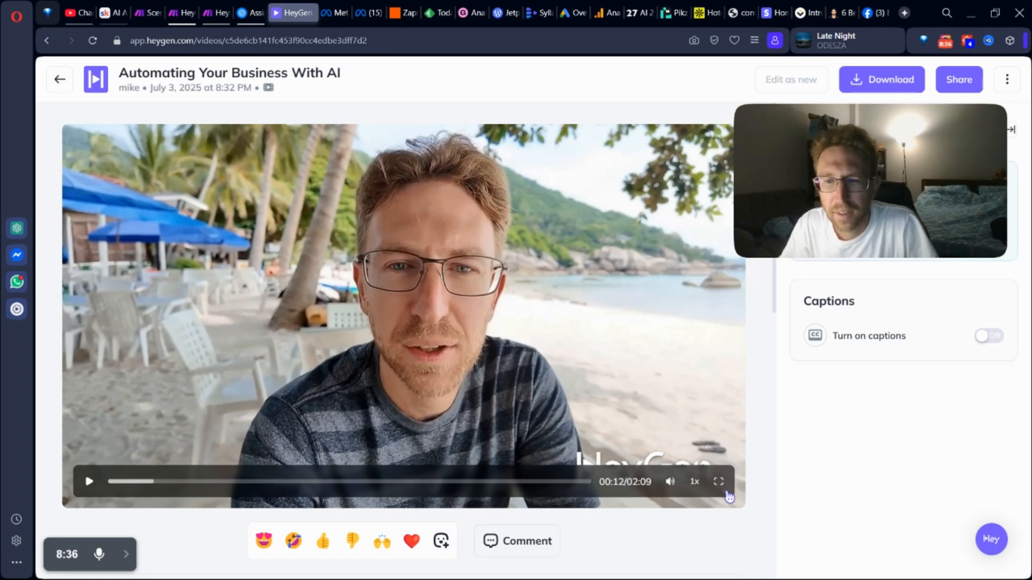
left_click(71, 94)
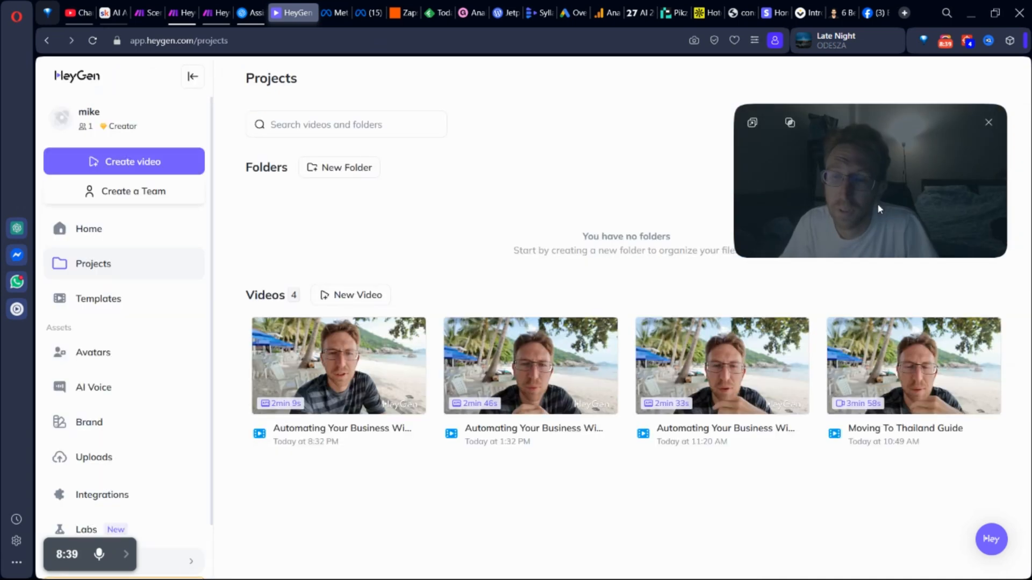
left_click_drag(879, 157, 840, 442)
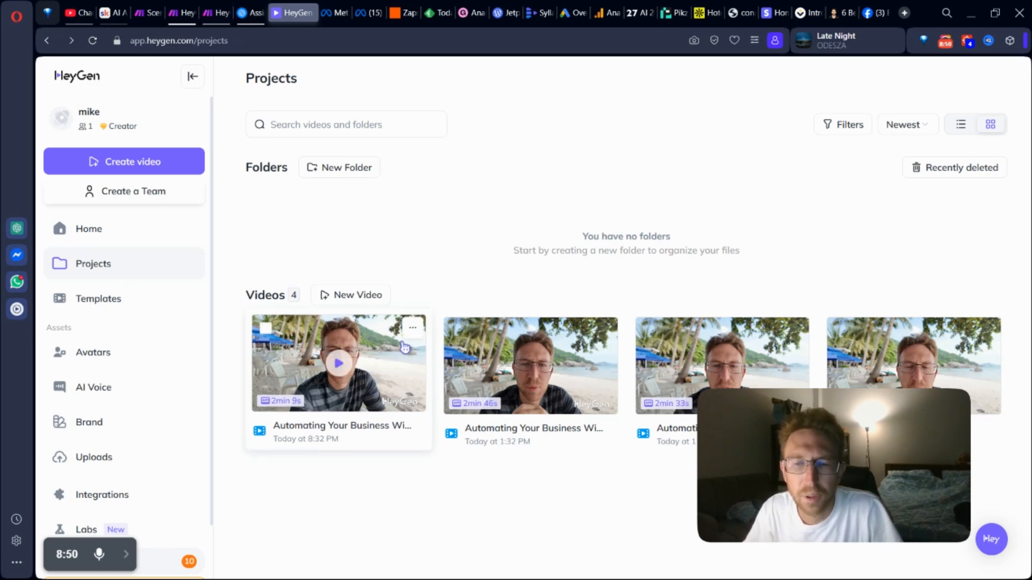
Step: Switch to the HeyGen AI Video Poster scenario in Make, show the Watch New Videos trigger's webhook address, and save the module
left_click(216, 12)
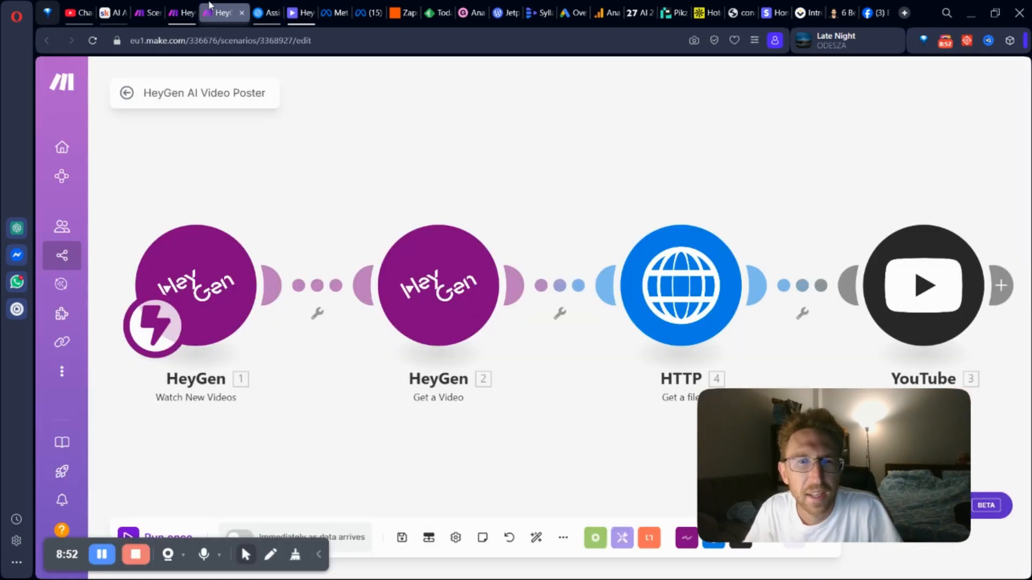
left_click(318, 555)
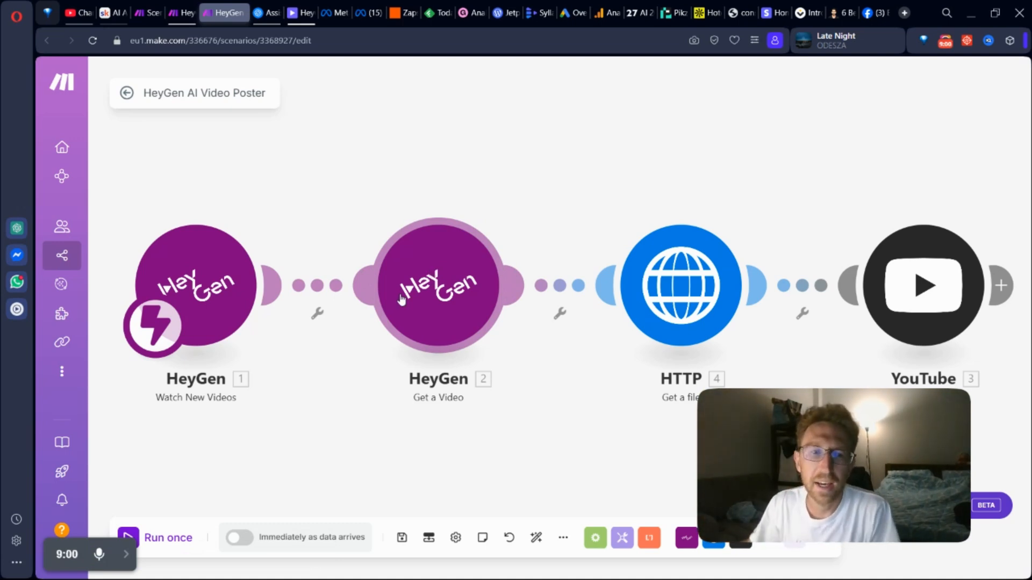
left_click(209, 299)
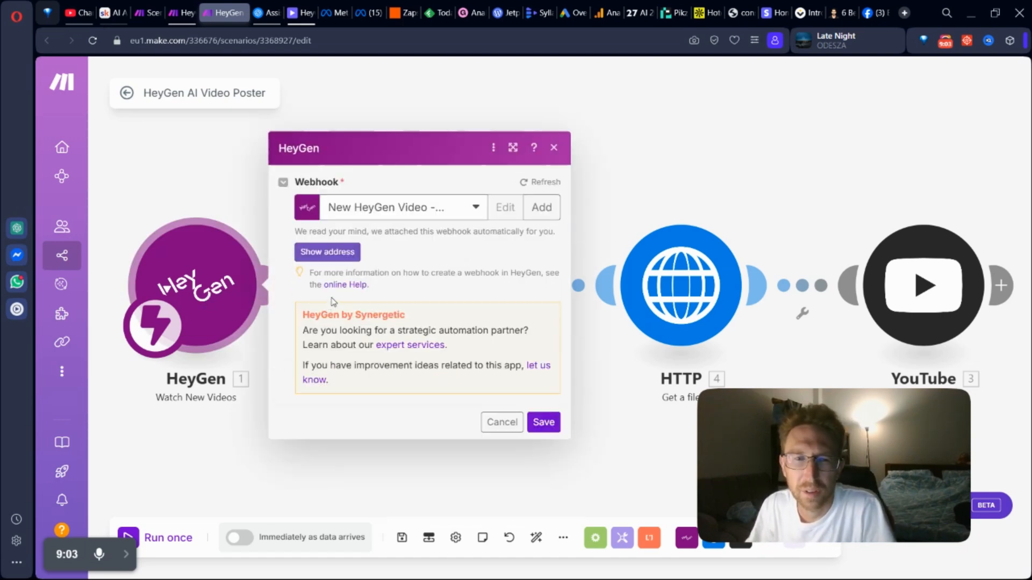
left_click(339, 253)
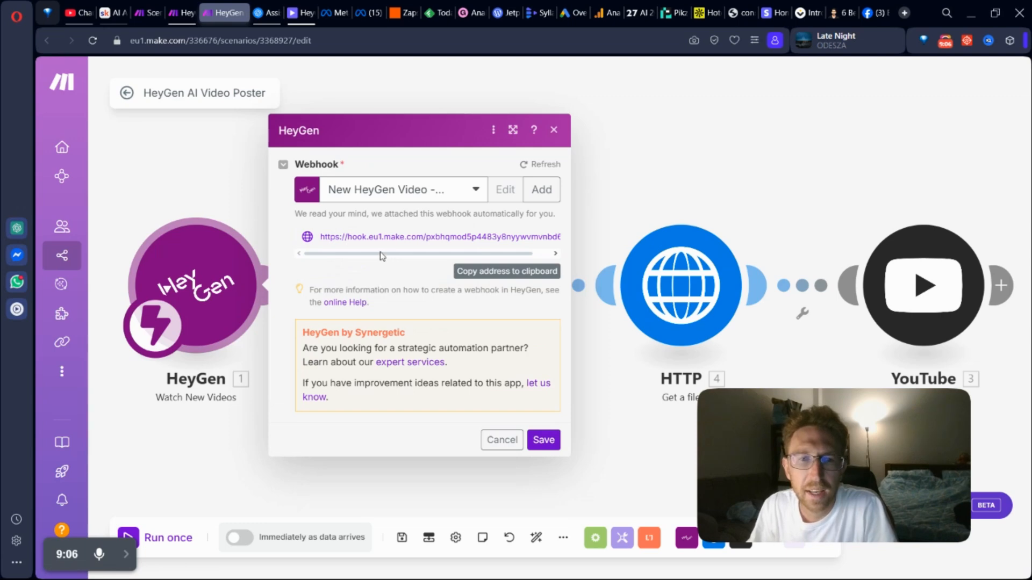
mouse_move(379, 254)
left_mouse_down()
mouse_move(469, 253)
mouse_move(362, 257)
left_mouse_up()
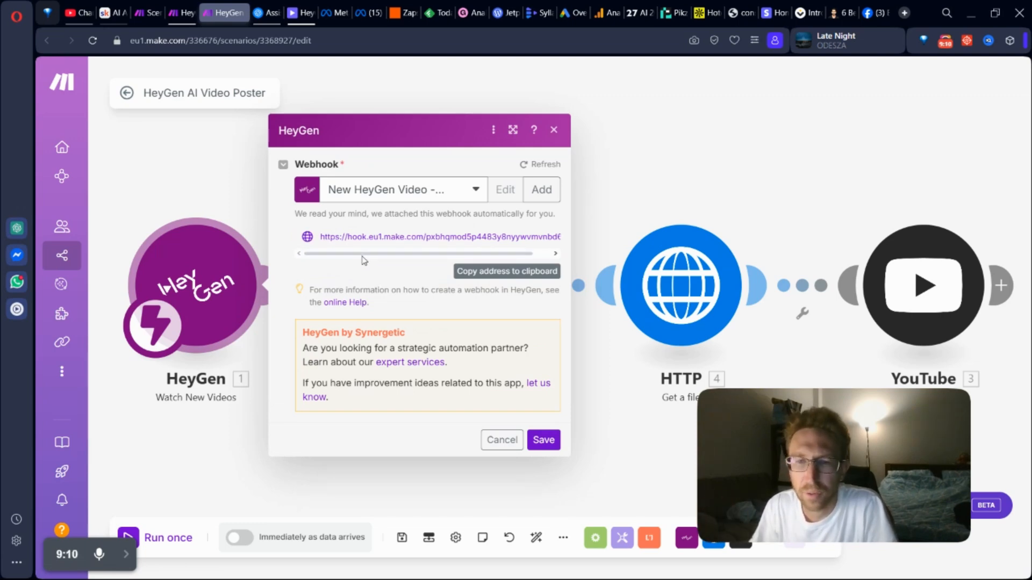
left_click(543, 440)
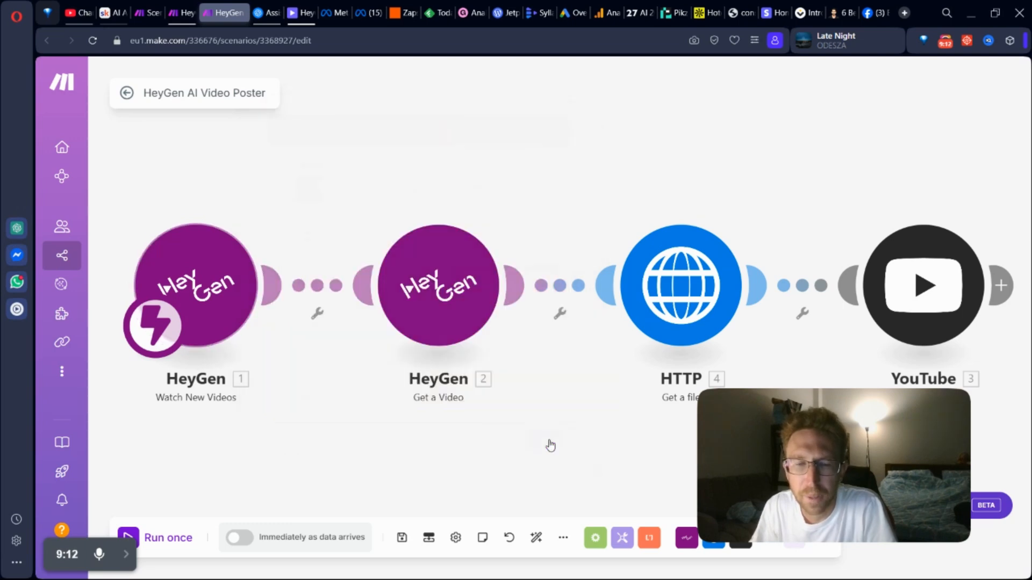
Step: Review the Event Data: Video ID mapping in the Get a Video module and save the module
left_click(453, 293)
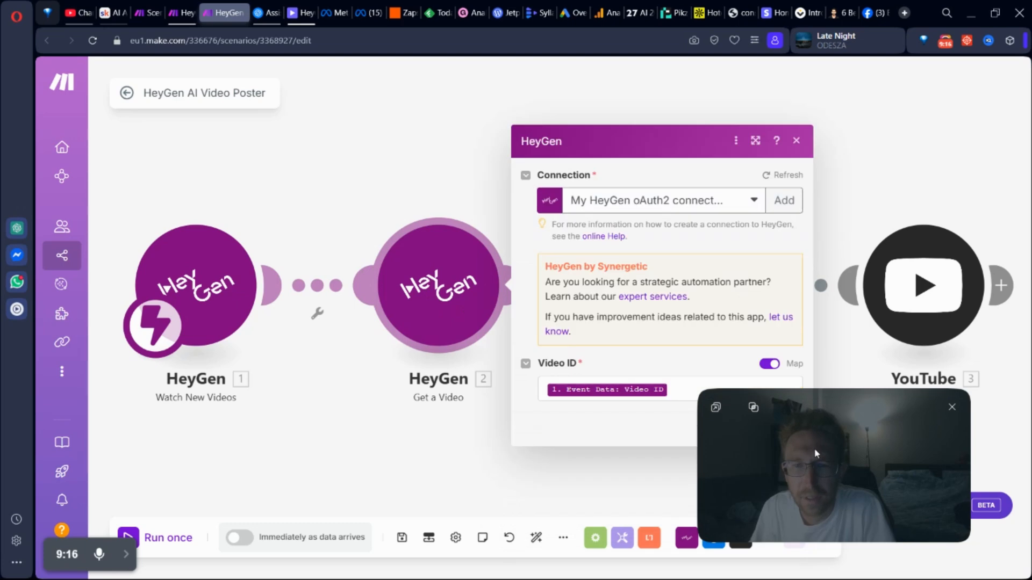
left_click(687, 391)
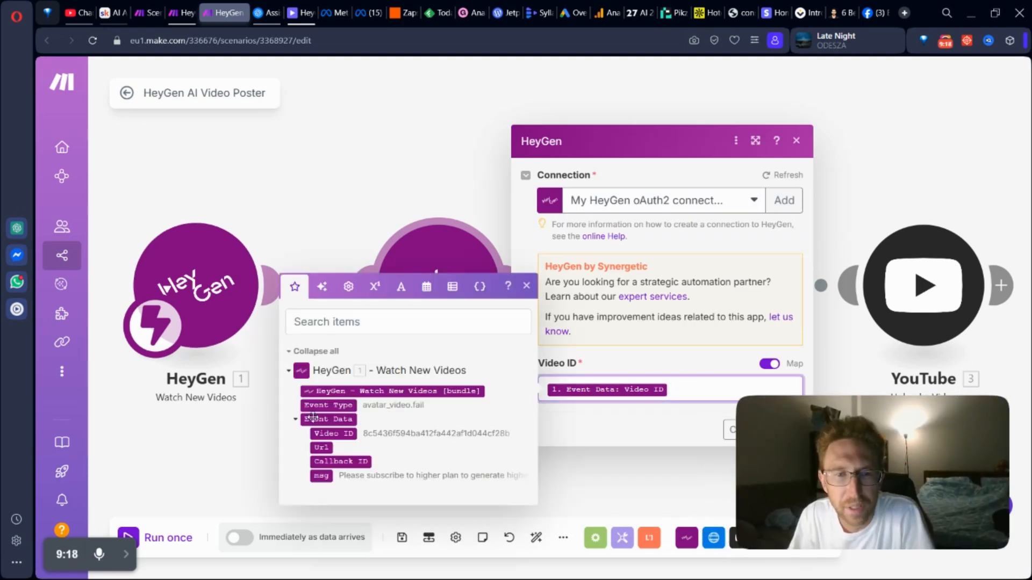
mouse_move(334, 434)
left_mouse_down()
mouse_move(710, 385)
mouse_move(706, 396)
mouse_move(338, 433)
left_mouse_up()
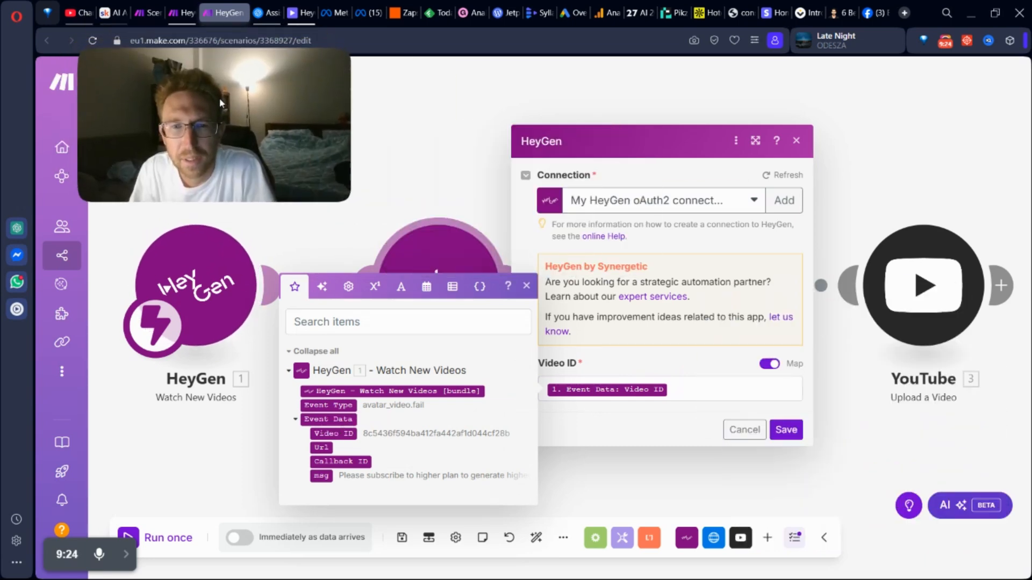
left_click(794, 435)
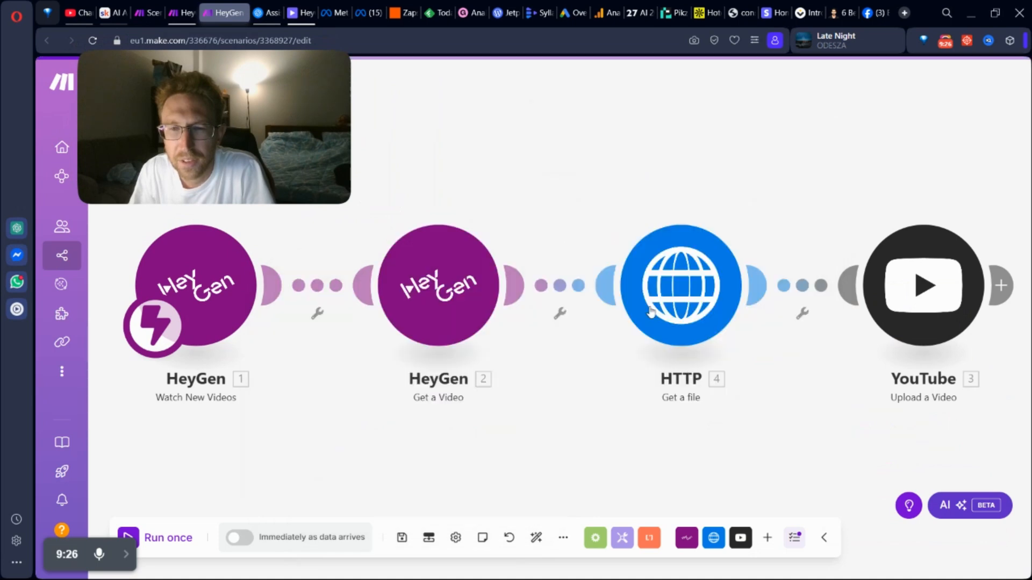
Step: Review the video_url mapping in the URL field of the HTTP Get a file module and save it
left_click(667, 281)
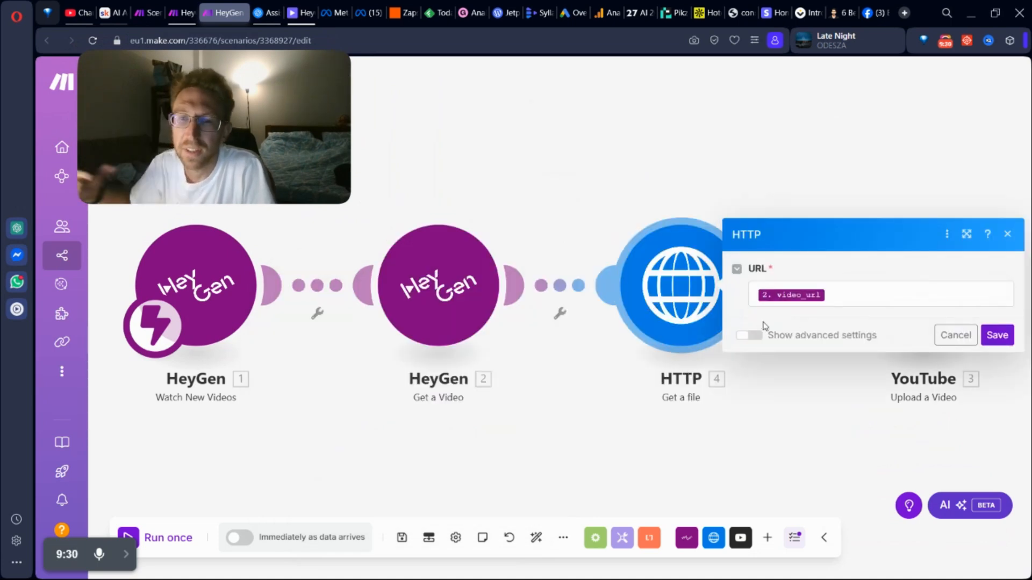
left_click(843, 295)
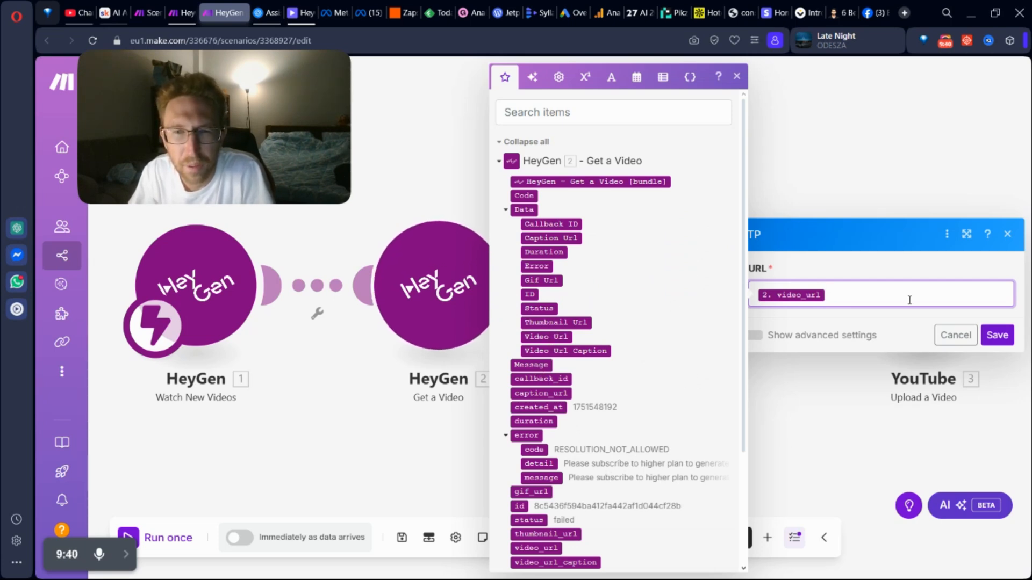
left_click(996, 335)
Step: Replace the mapped file name in the YouTube Upload a Video module's title with the text "Automation Tools"
left_click_drag(811, 465, 672, 483)
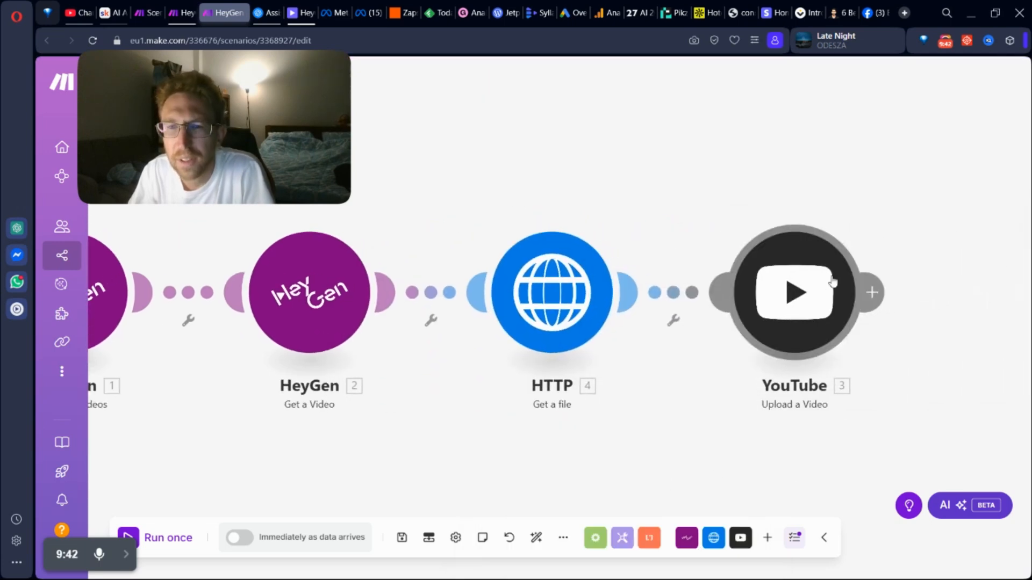
left_click(800, 404)
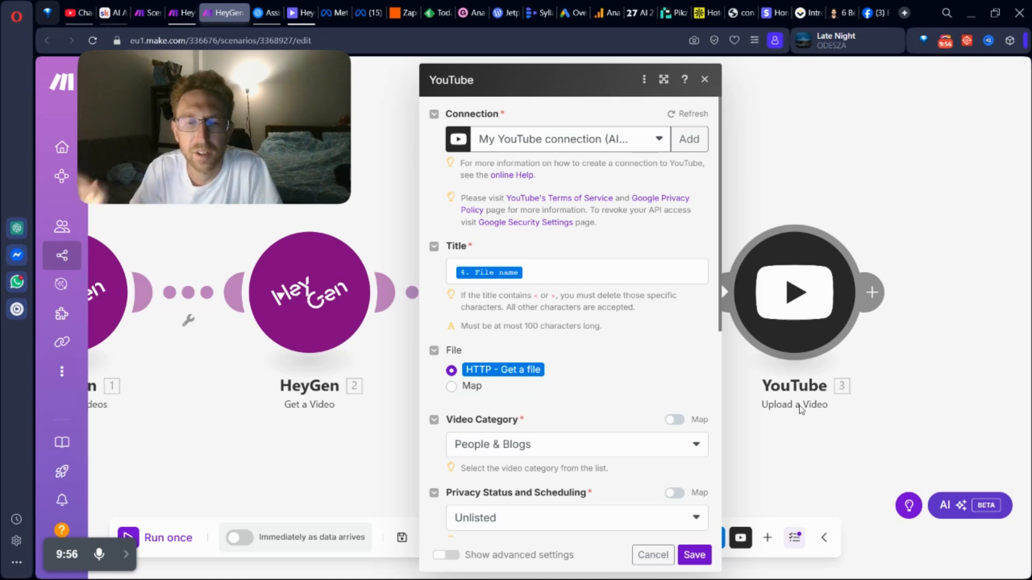
left_click(556, 277)
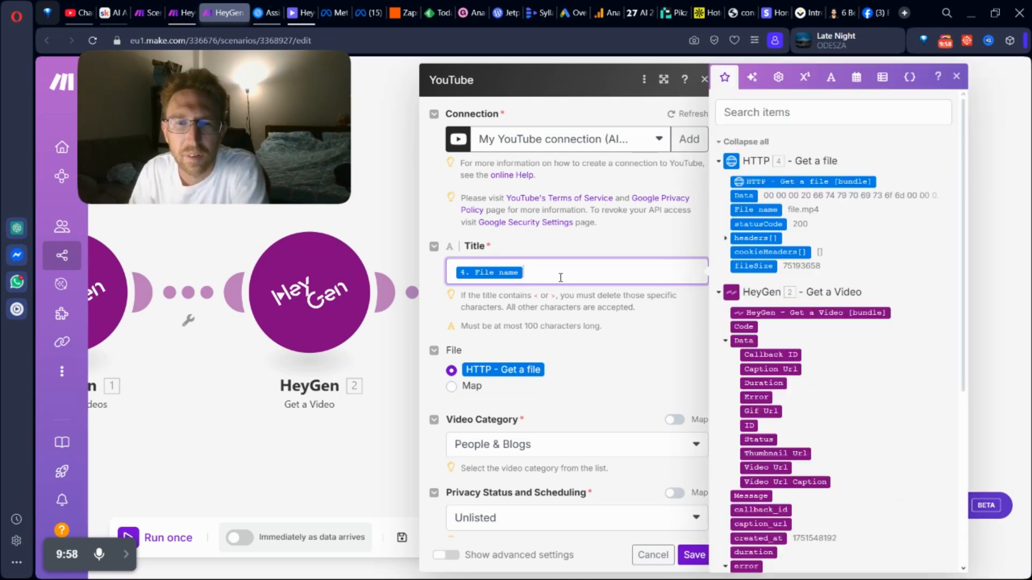
key("BackSpace")
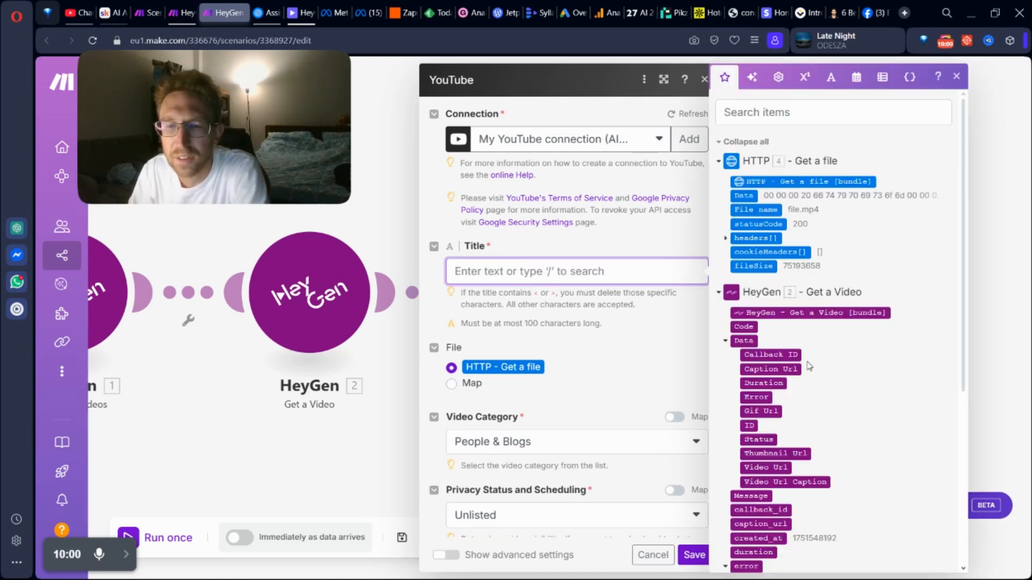
scroll(809, 366, "down", 4)
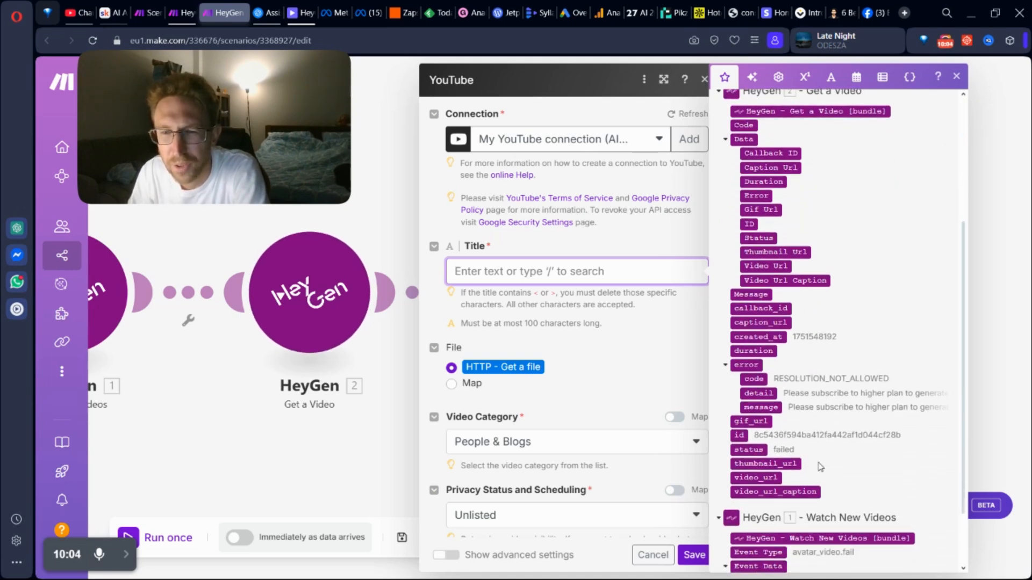
scroll(820, 466, "down", 2)
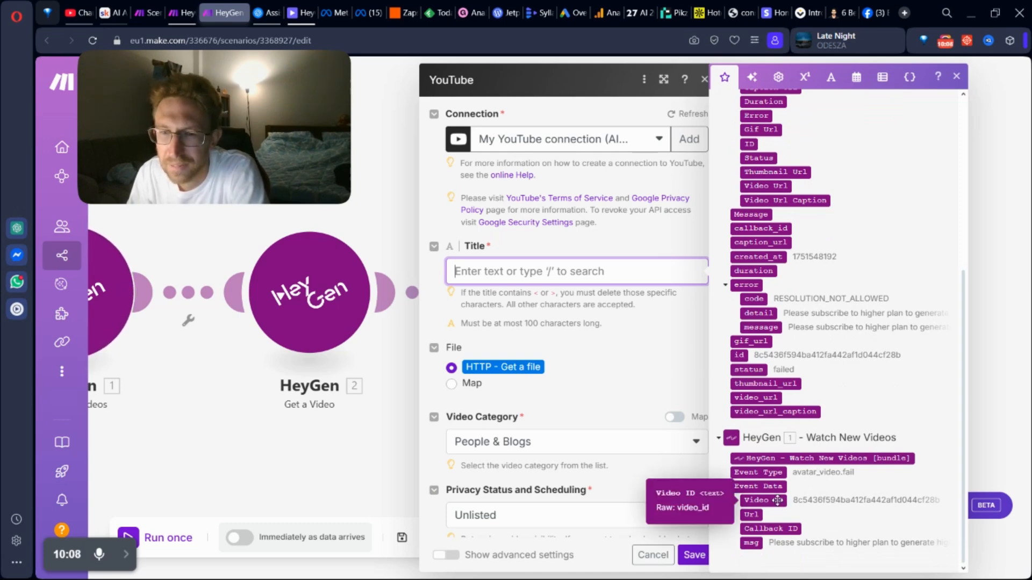
scroll(778, 500, "up", 5)
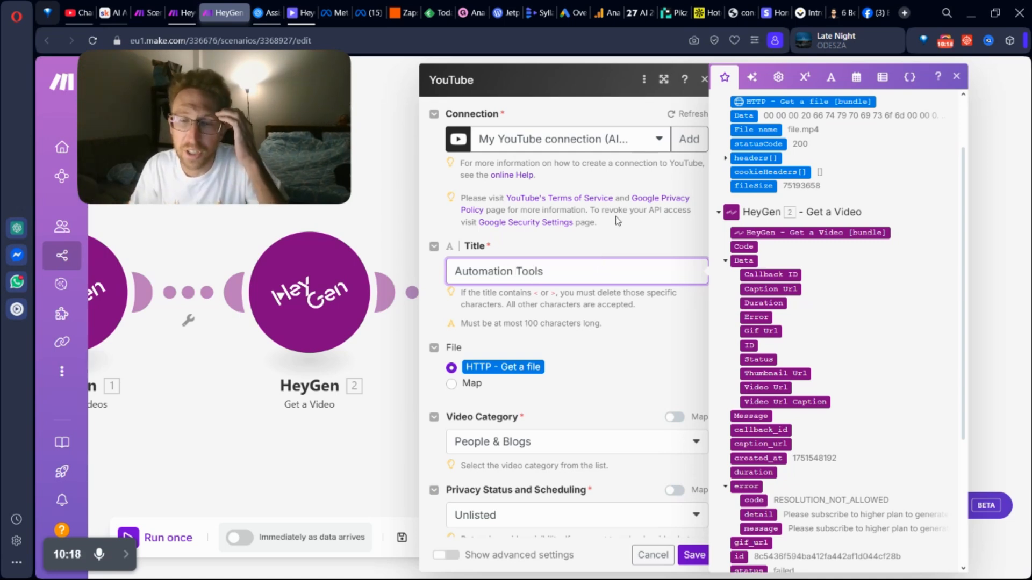
left_click(603, 245)
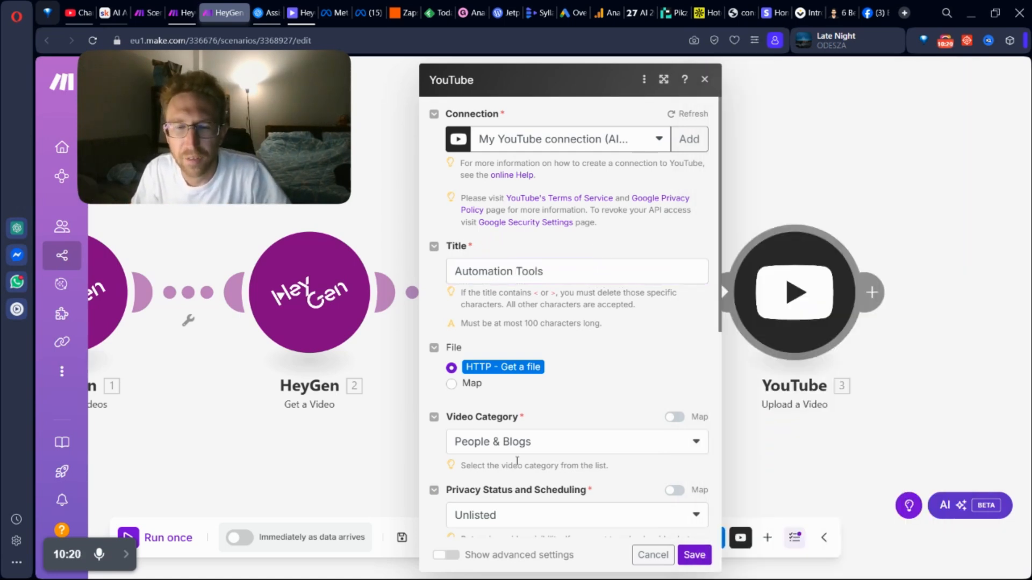
Step: Show the privacy status options in the YouTube Upload a Video module without changing the selection
scroll(517, 461, "down", 1)
left_click(493, 454)
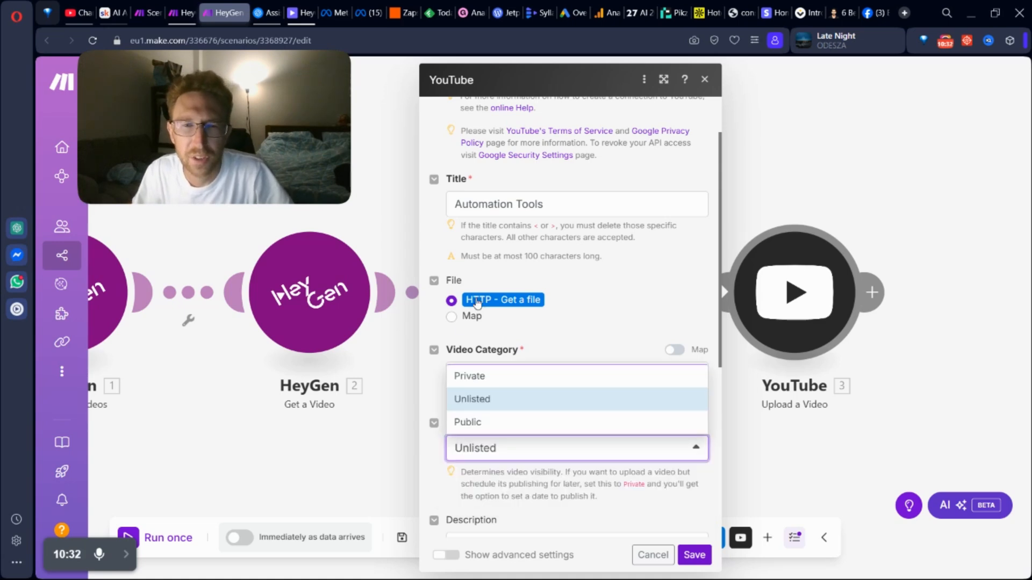
left_click_drag(540, 242, 544, 240)
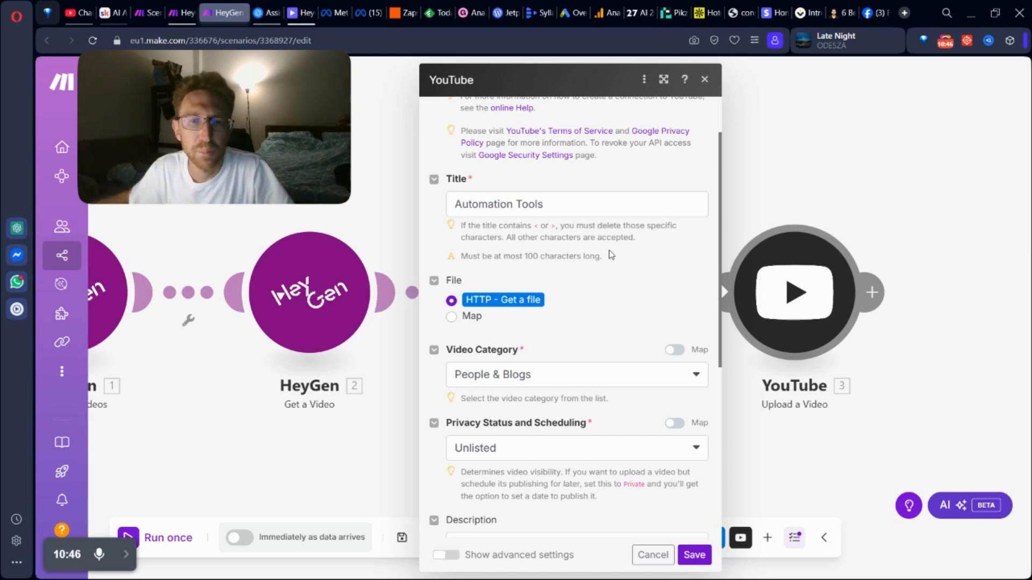
Step: Review the Message mapping in the YouTube module's description and the remaining upload settings, and save the module
scroll(559, 338, "down", 3)
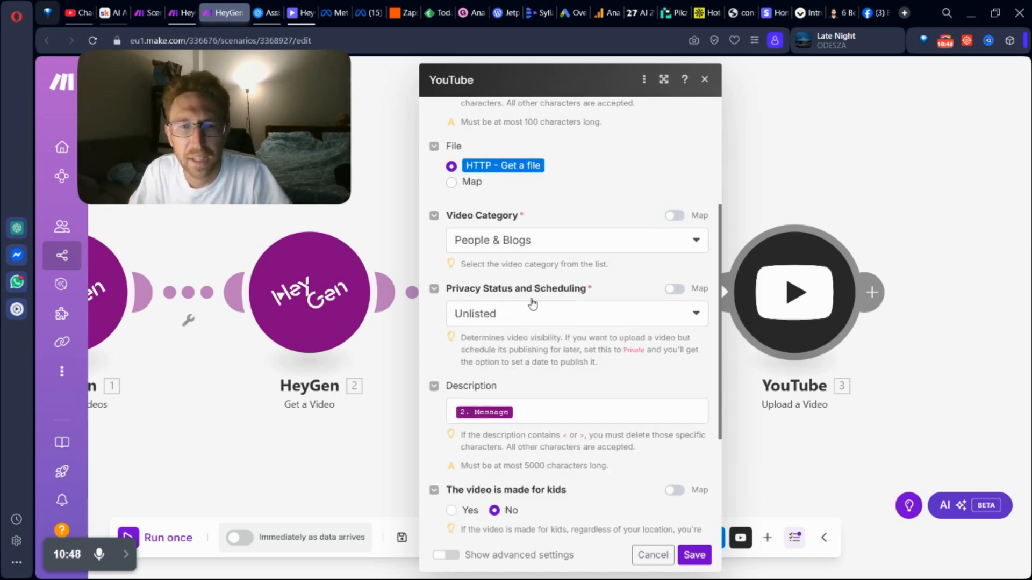
left_click(580, 404)
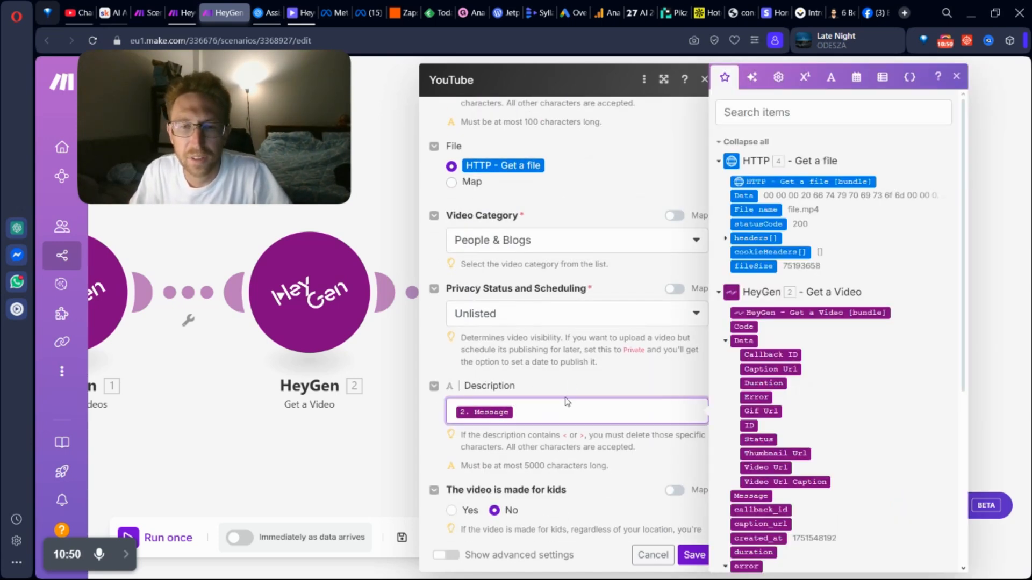
left_click(573, 384)
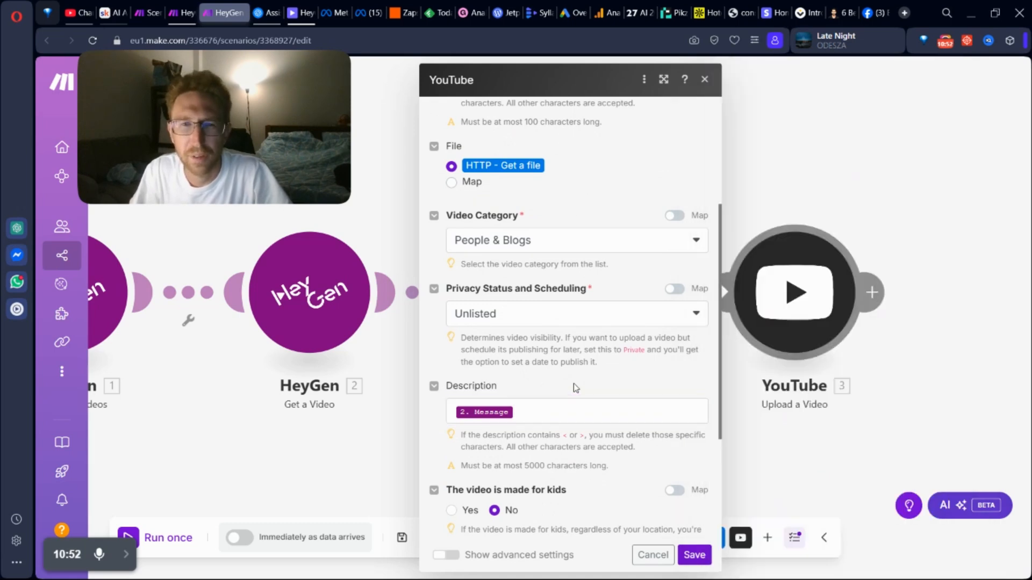
scroll(618, 337, "down", 3)
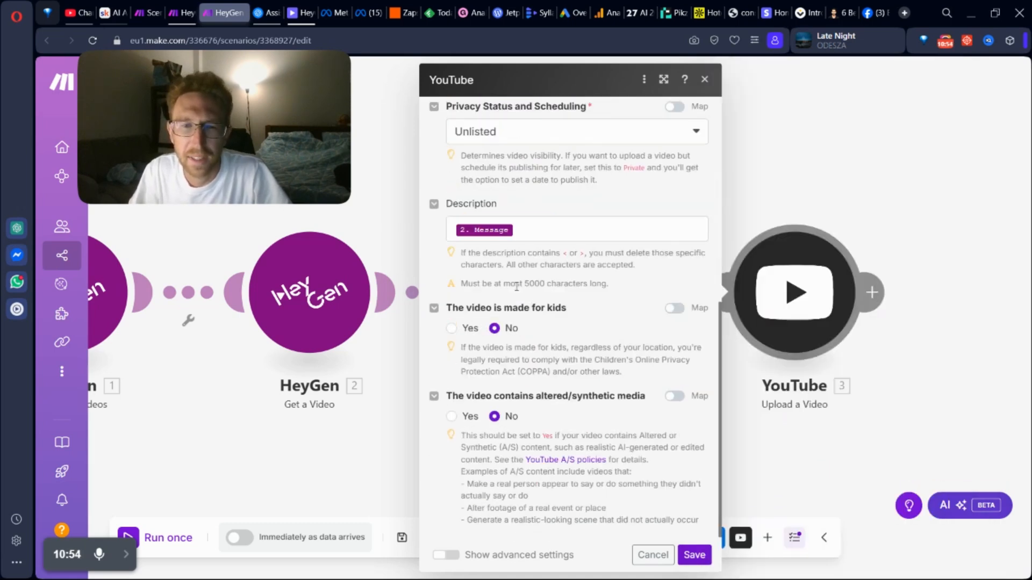
left_click(695, 556)
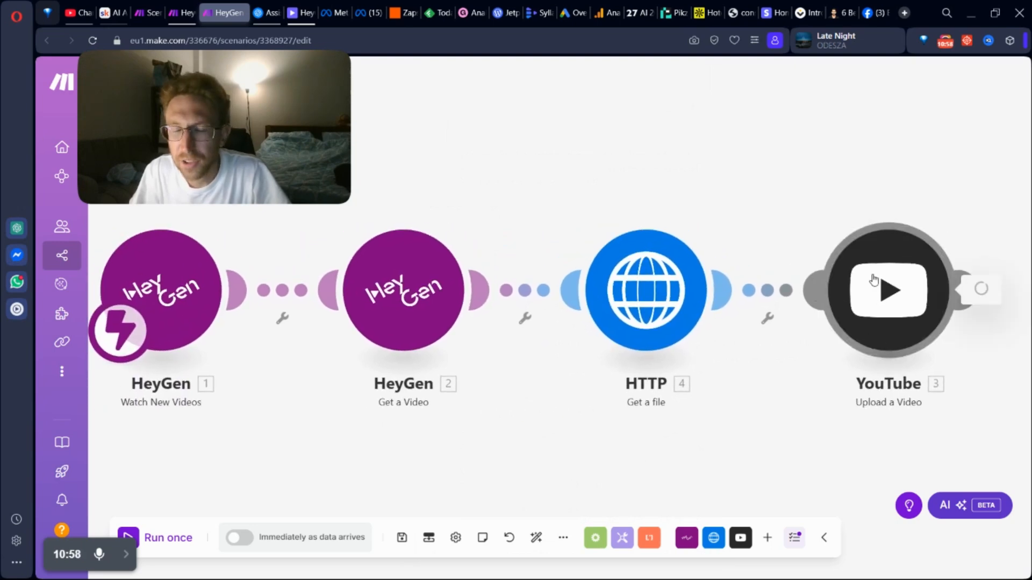
left_click(874, 280)
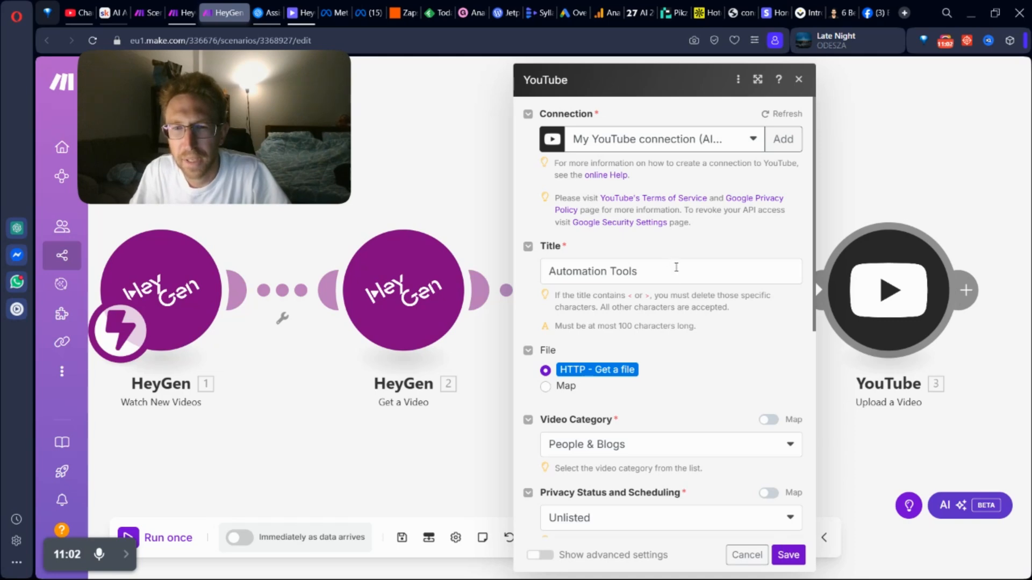
left_click(788, 555)
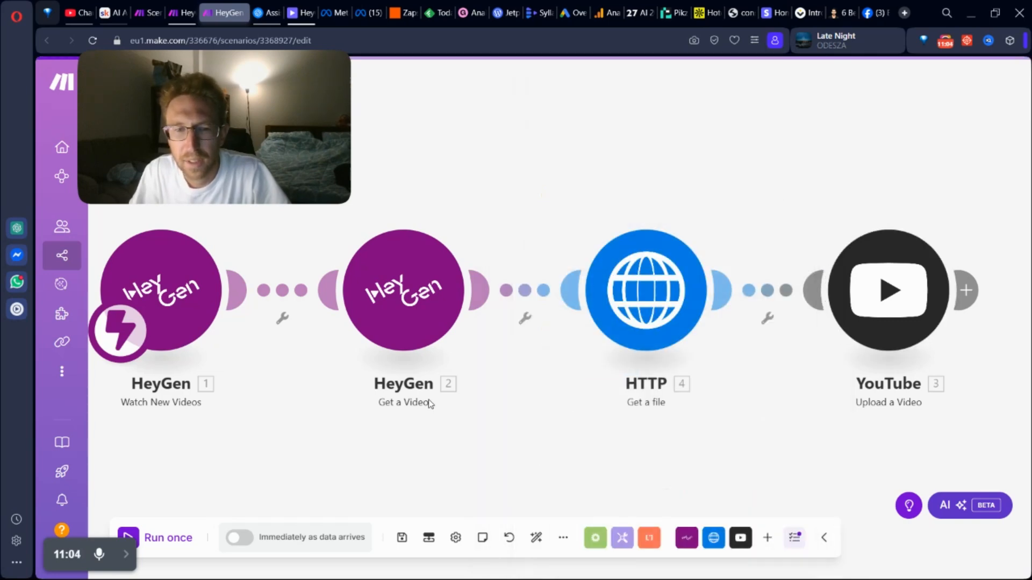
left_click(149, 539)
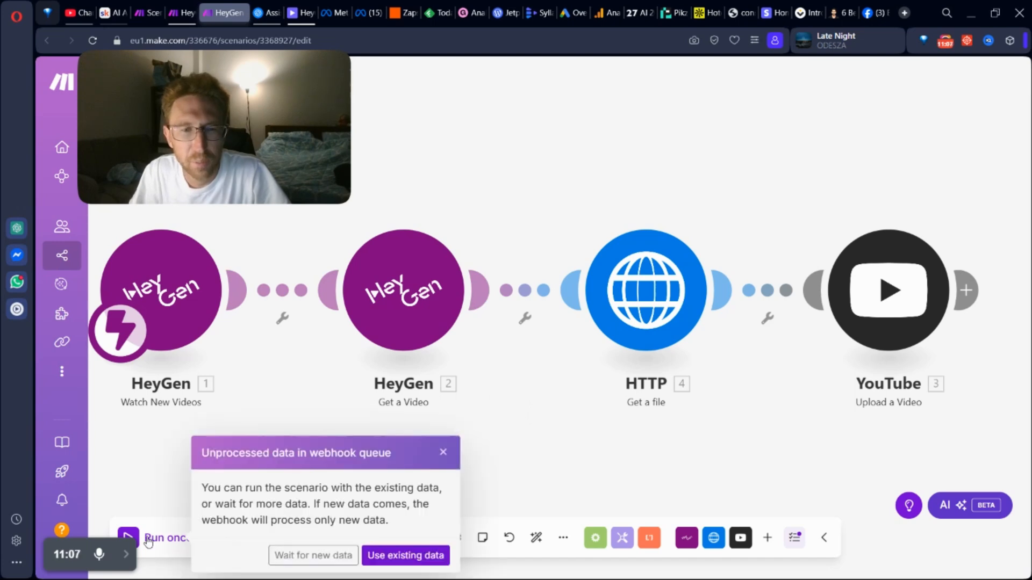
left_click(324, 558)
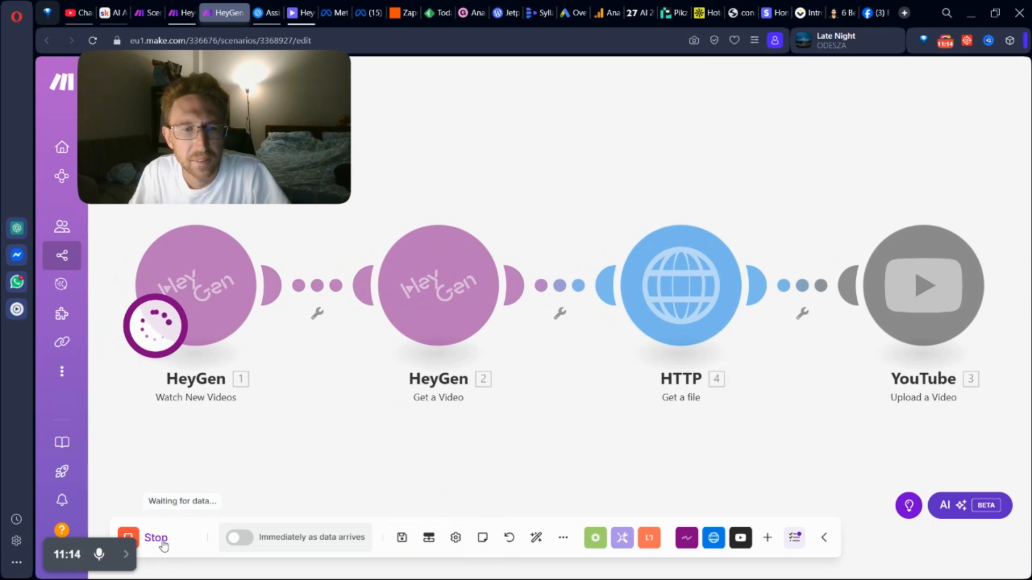
left_click(164, 544)
Step: Run the scenario once using the existing webhook data and open the execution log
left_click(163, 544)
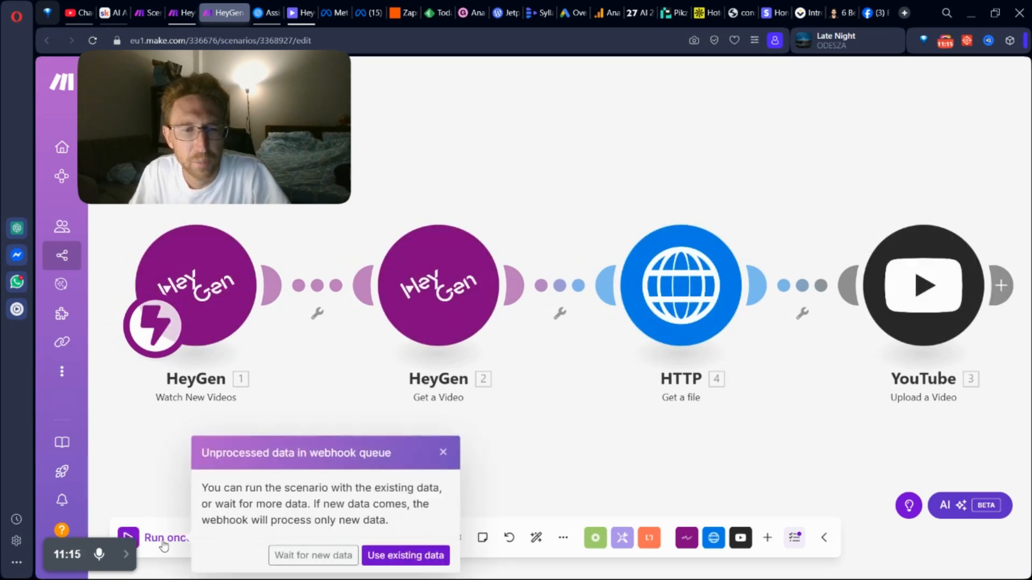
left_click(425, 559)
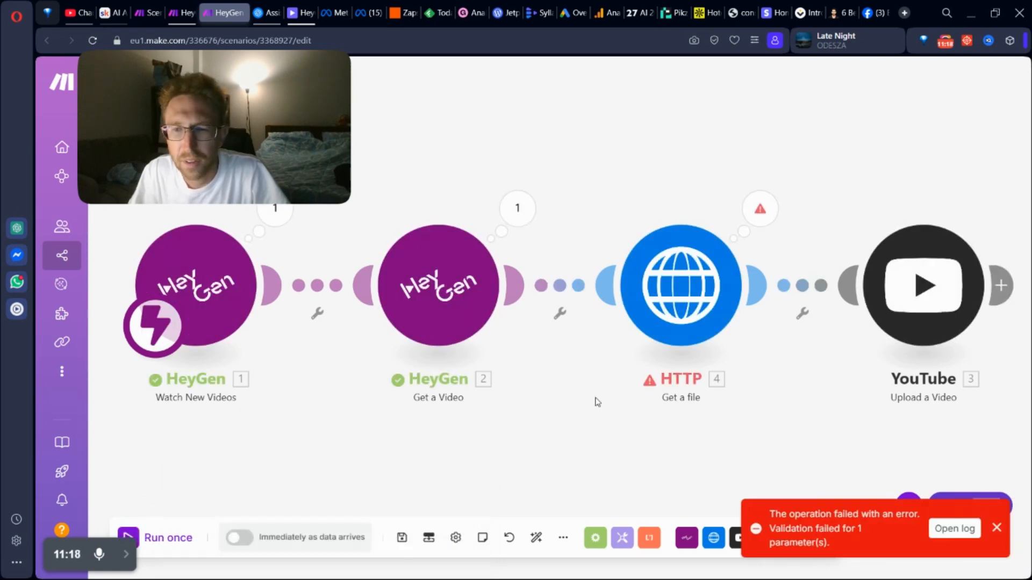
left_click(971, 536)
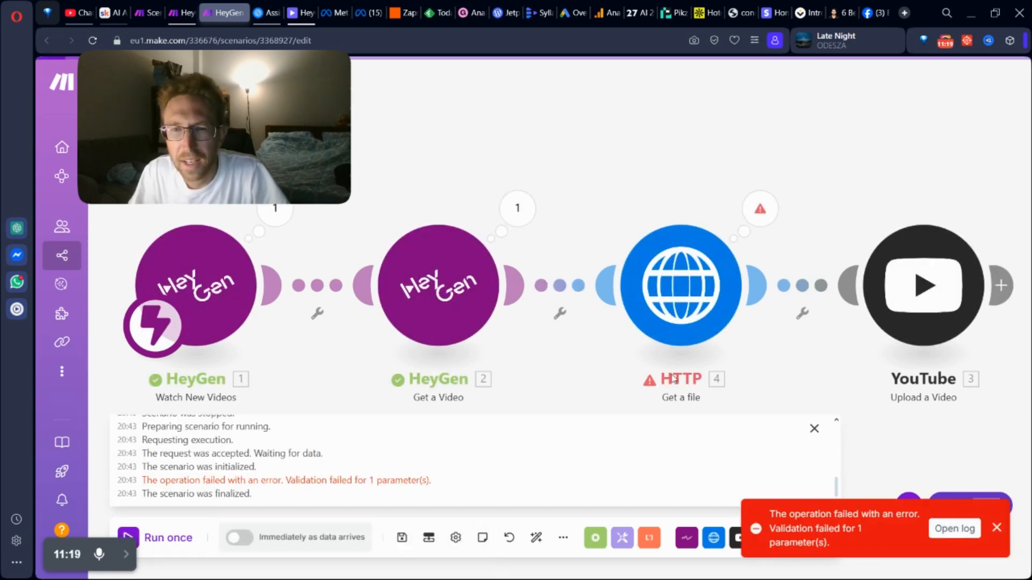
Step: Check the HTTP Get a file module's URL mapping against the available HeyGen values, and view the HeyGen projects page
left_click(689, 273)
left_click(882, 294)
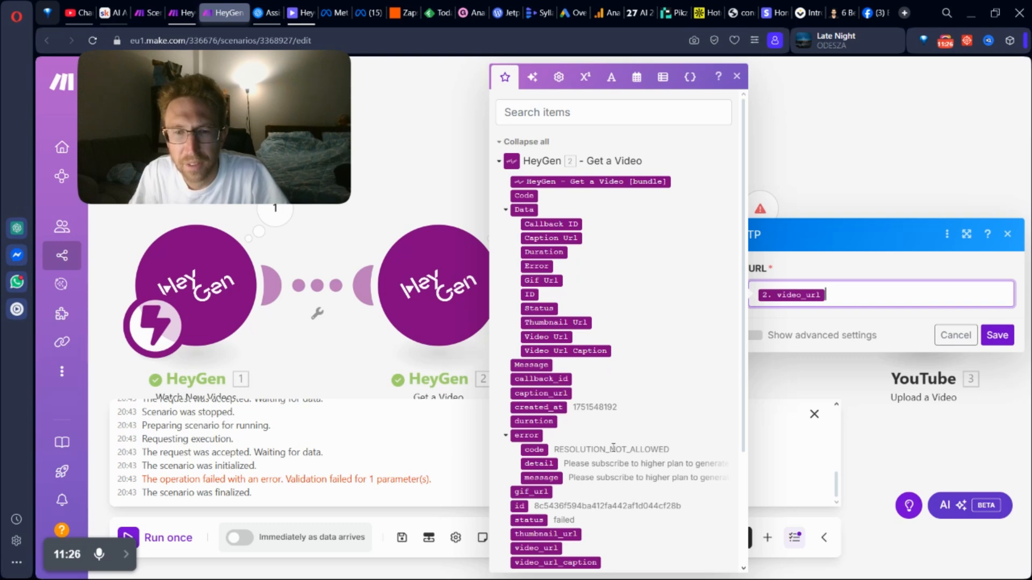
left_click(900, 434)
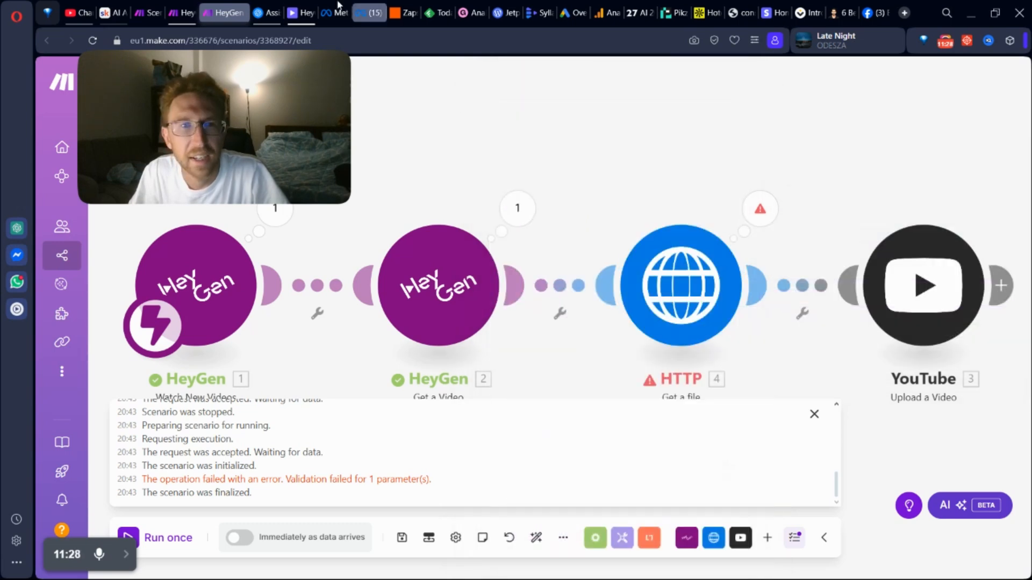
left_click(301, 12)
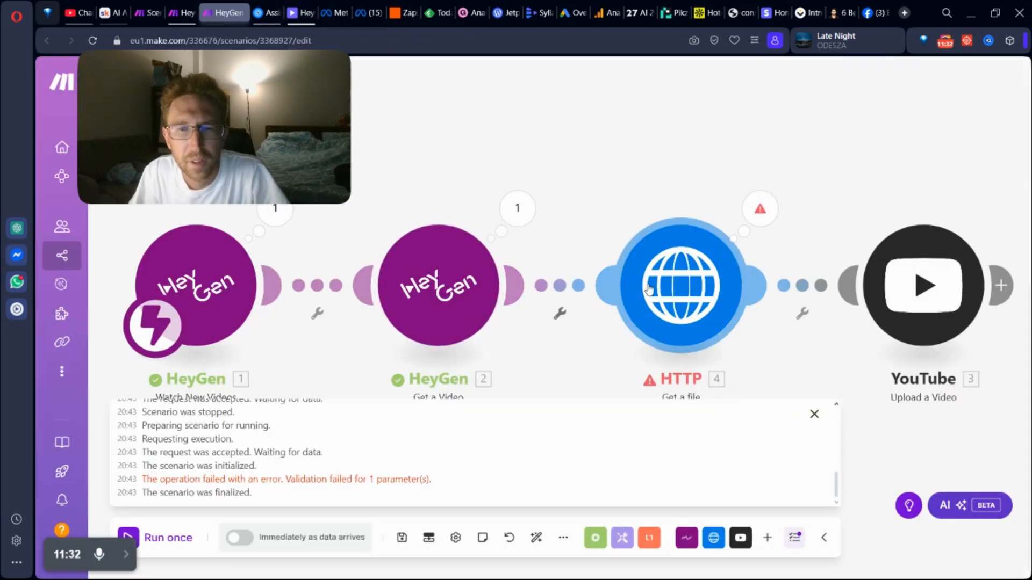
Step: Examine the Get a Video and Watch New Videos output items available for the HTTP module's URL
left_click(649, 289)
left_click(866, 299)
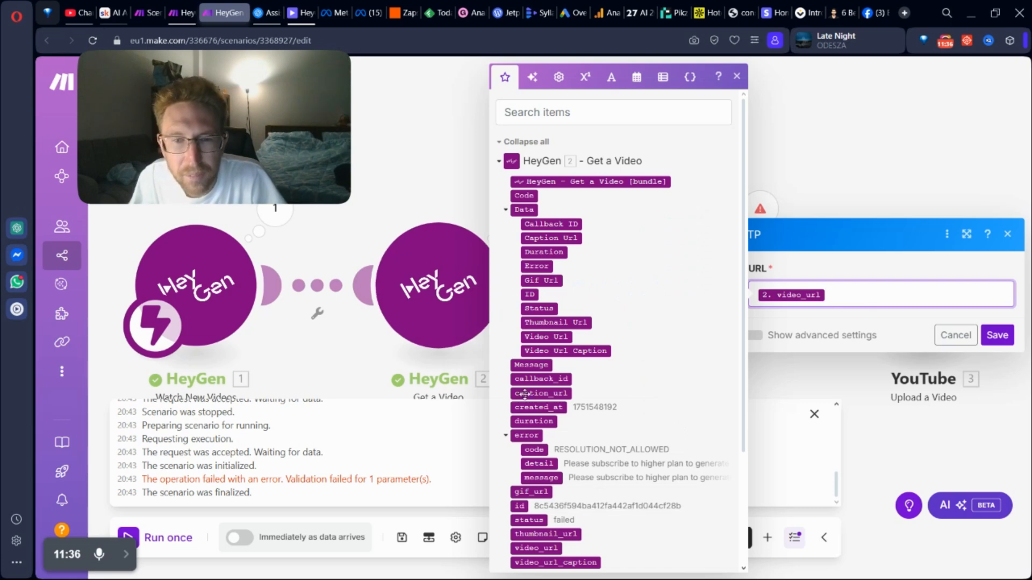
scroll(525, 394, "down", 3)
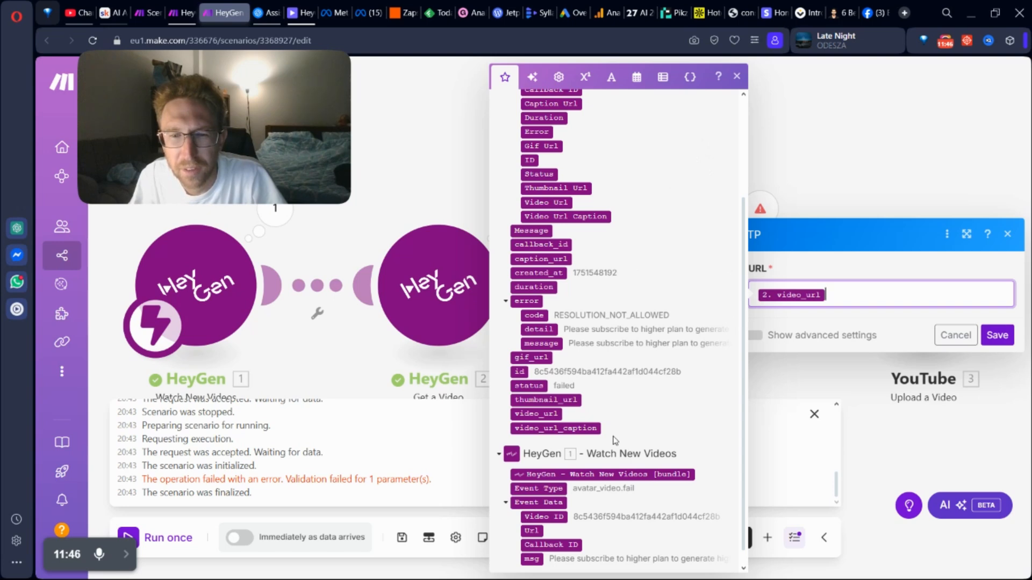
scroll(615, 440, "down", 1)
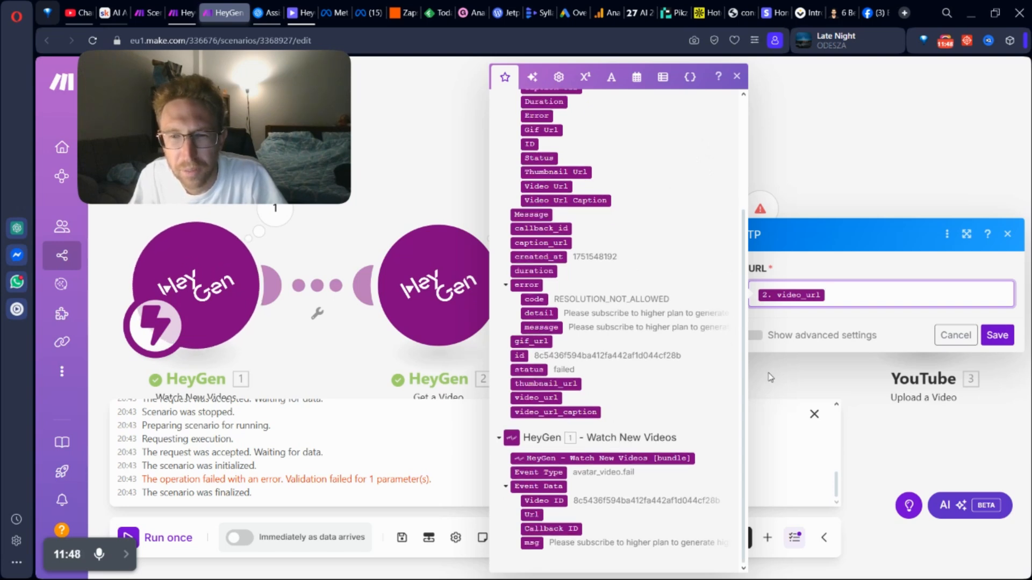
scroll(586, 266, "up", 3)
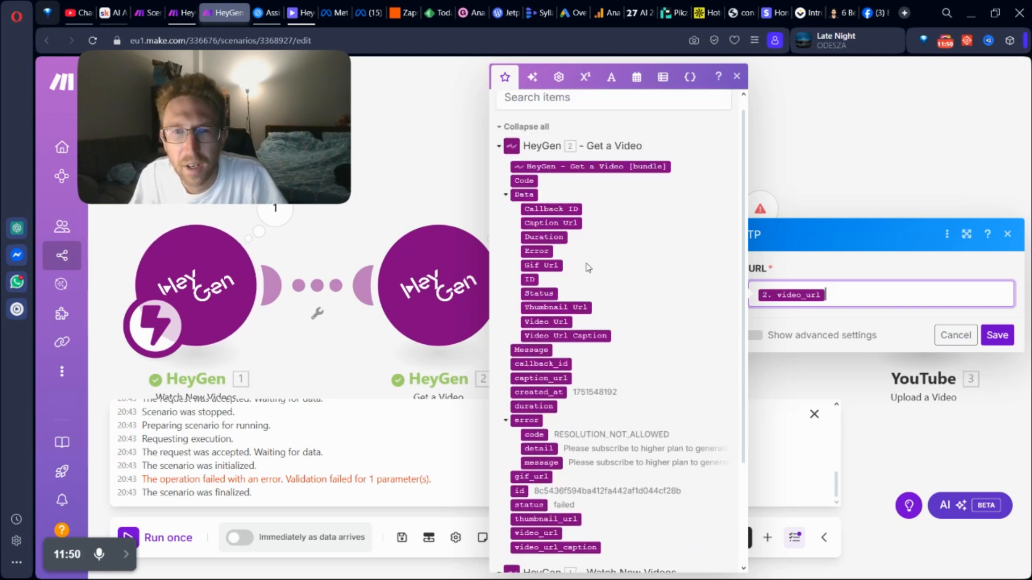
left_click(421, 122)
left_click(167, 538)
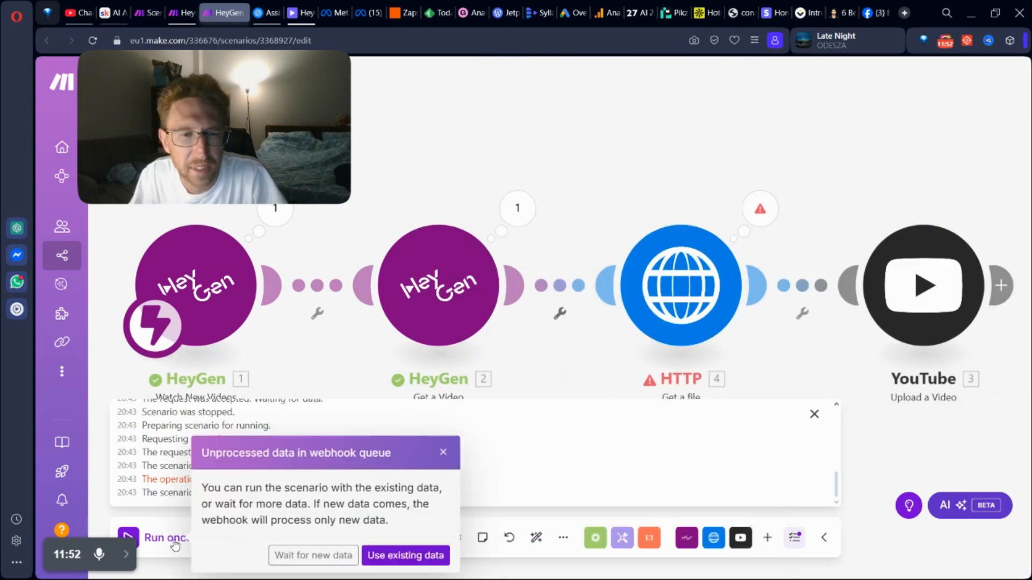
left_click(314, 556)
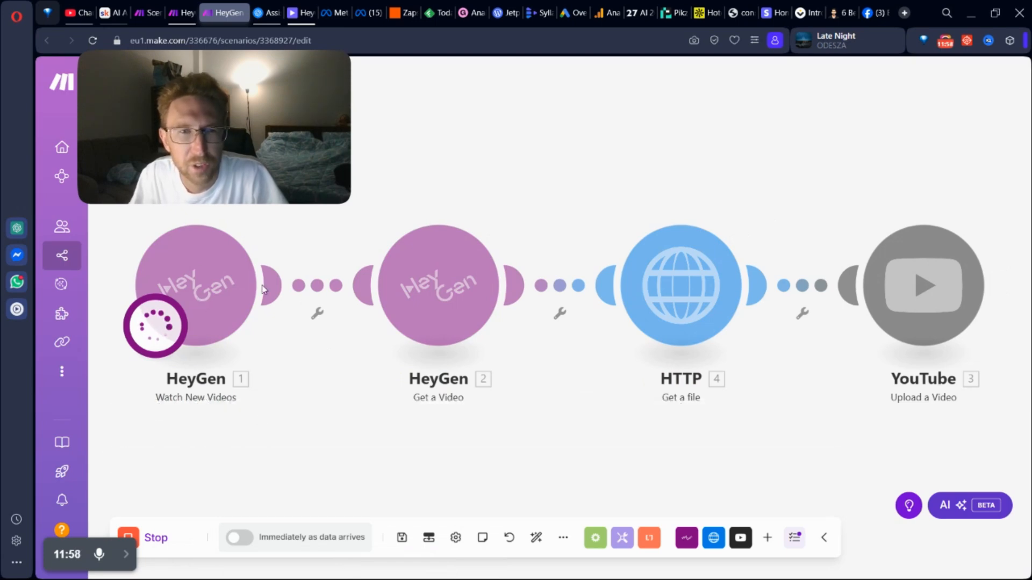
left_click(159, 539)
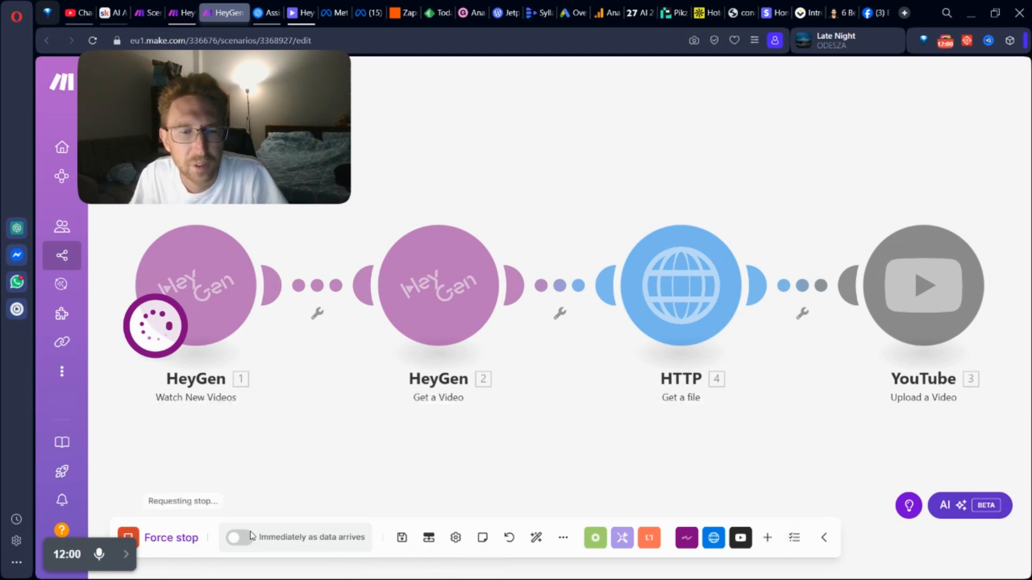
Step: Run the scenario again with the existing webhook data and check the HTTP Get a file module
left_click(177, 539)
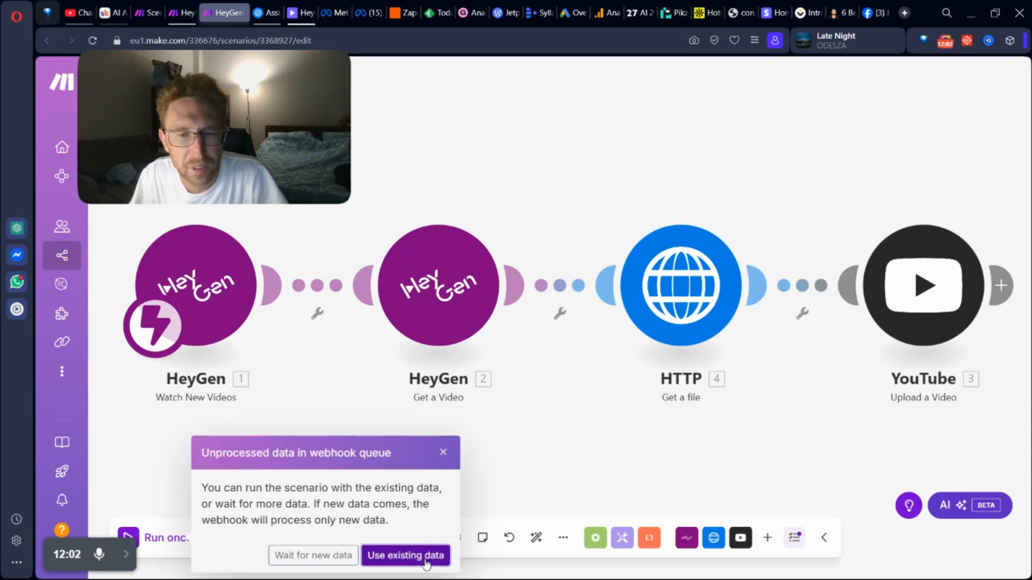
left_click(403, 556)
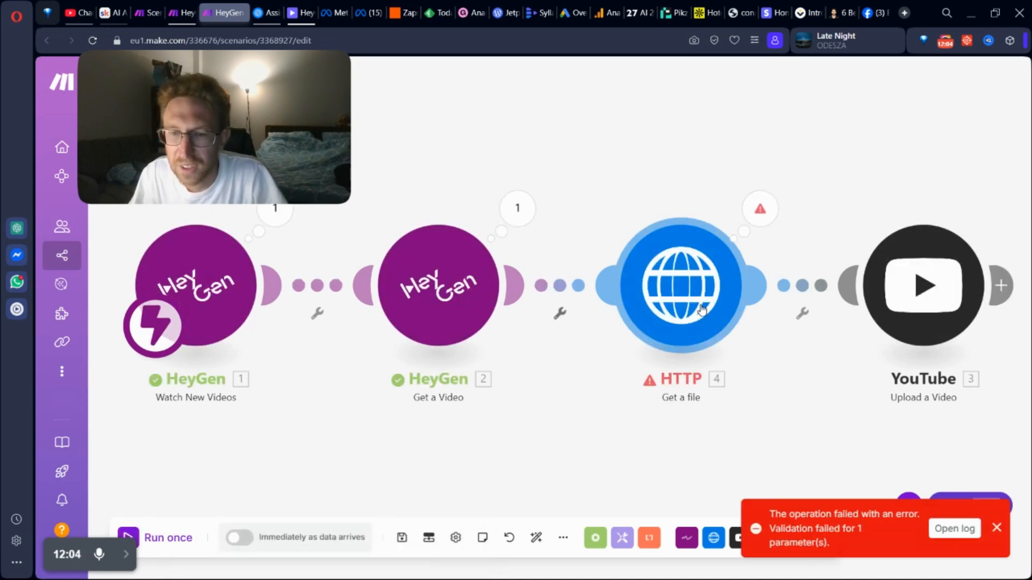
left_click(681, 285)
Step: Try adding Event Data: Video ID again to the Get a Video module's Video ID field, remove the duplicate, and save
left_click(465, 279)
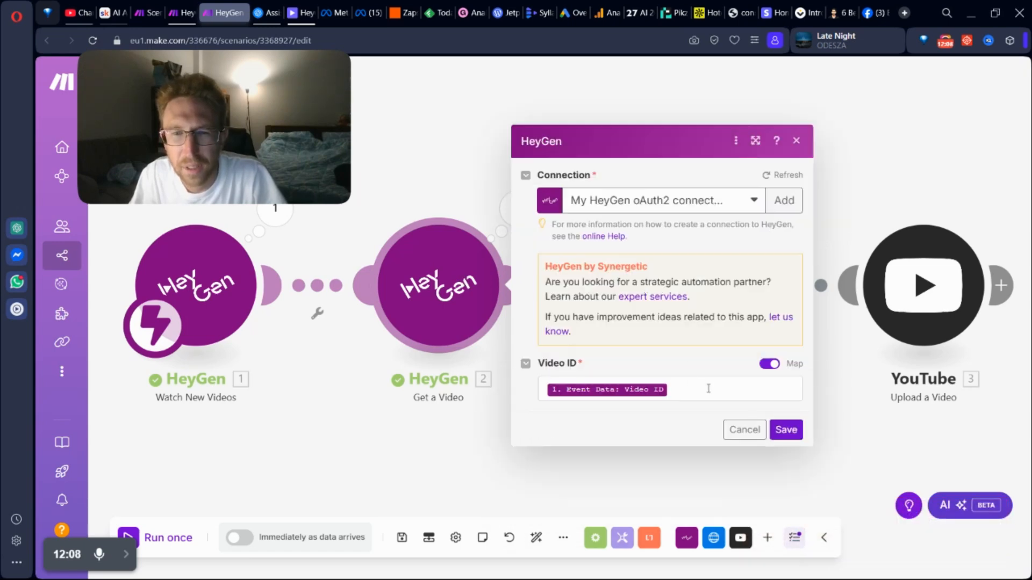
left_click(713, 390)
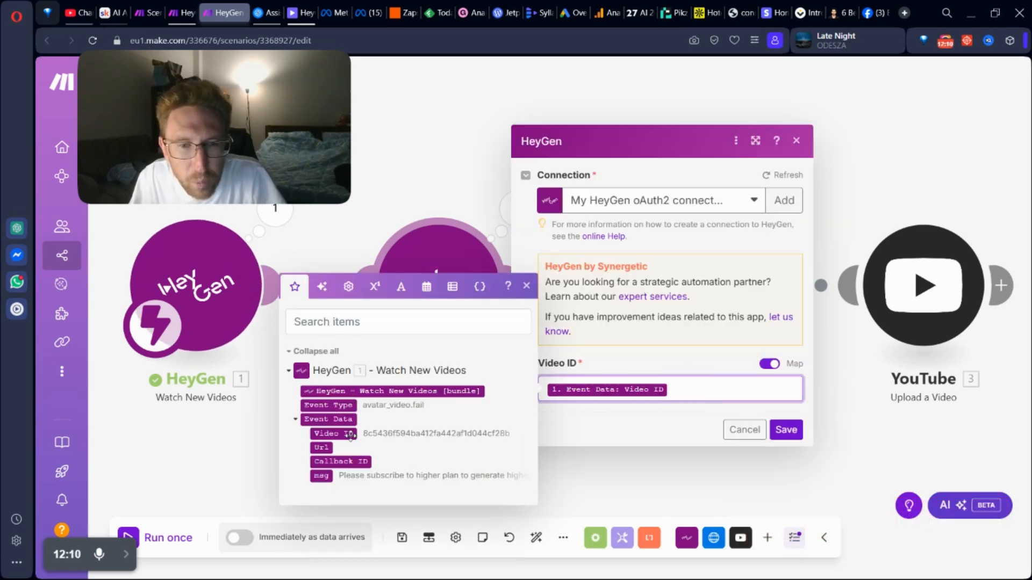
left_click_drag(333, 433, 744, 392)
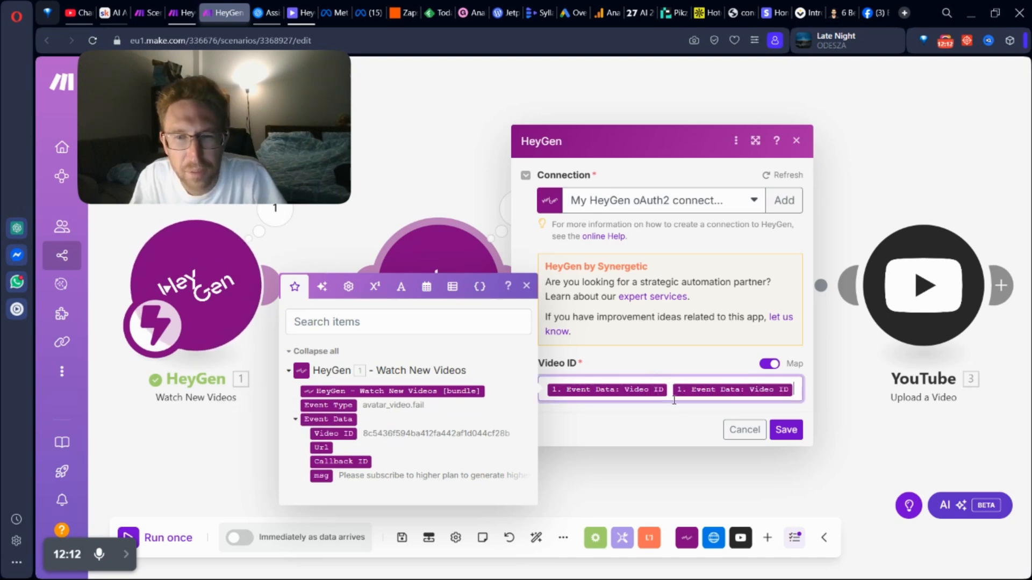
key("BackSpace")
left_click(787, 432)
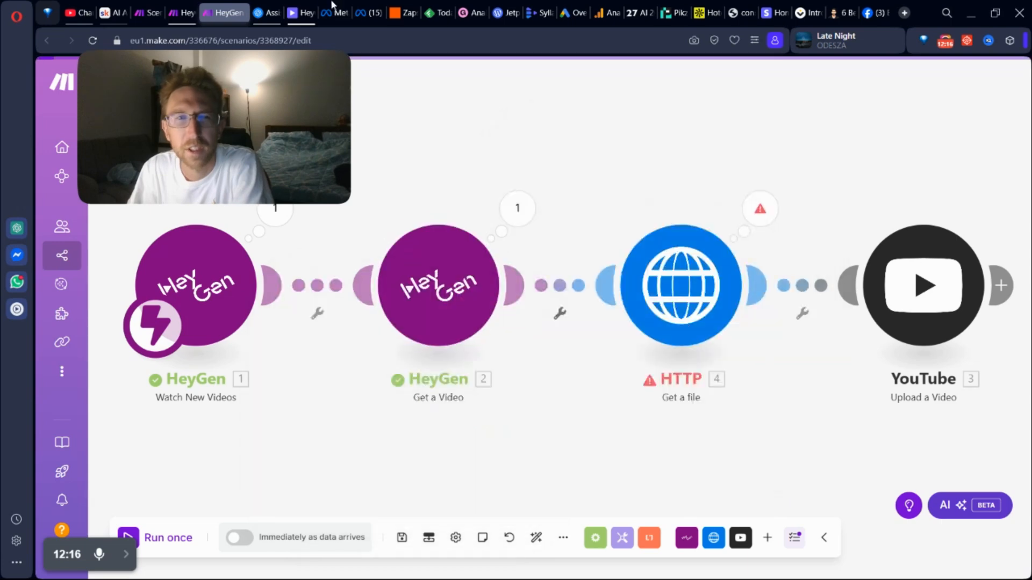
Step: Switch to HeyGen and get the video ID of the newest video in Projects
left_click(296, 6)
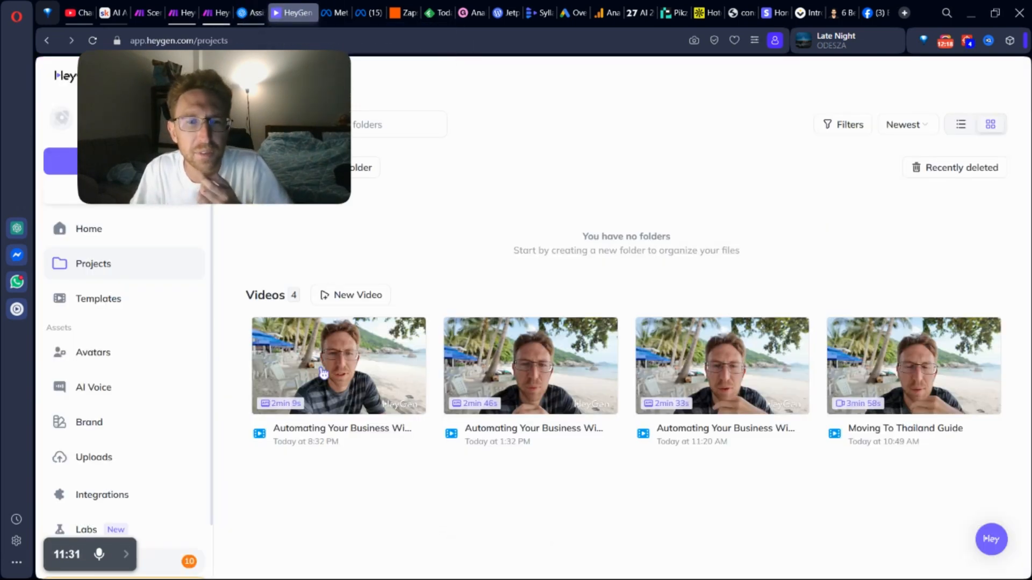
left_click(412, 327)
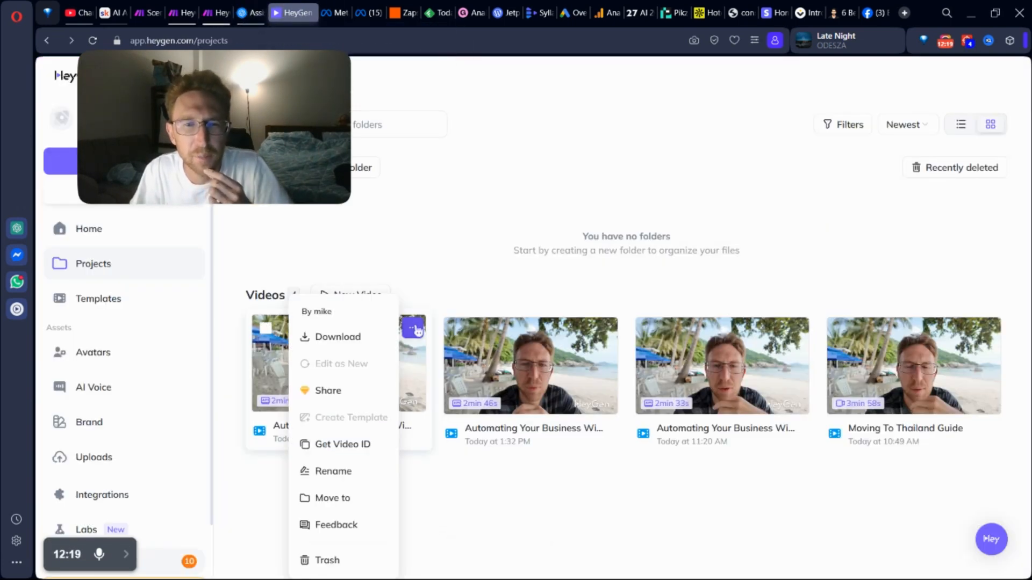
left_click(361, 446)
Step: Switch to Make and replace the Get a Video module's Video ID mapping with the copied HeyGen ID c5de6cb141fc453f90cc4edbe3eff7d2, saving the module
left_click(217, 13)
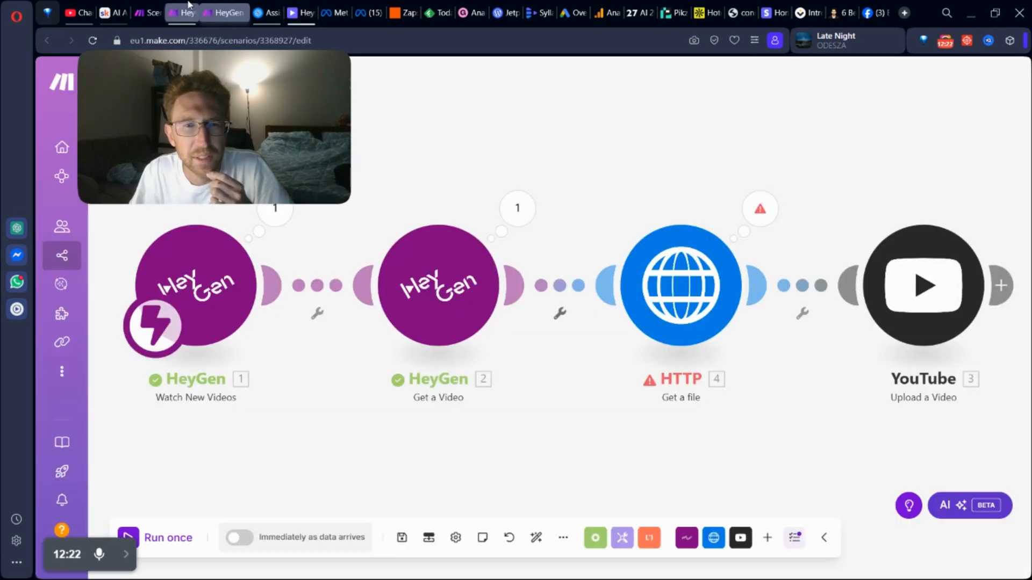
left_click(498, 320)
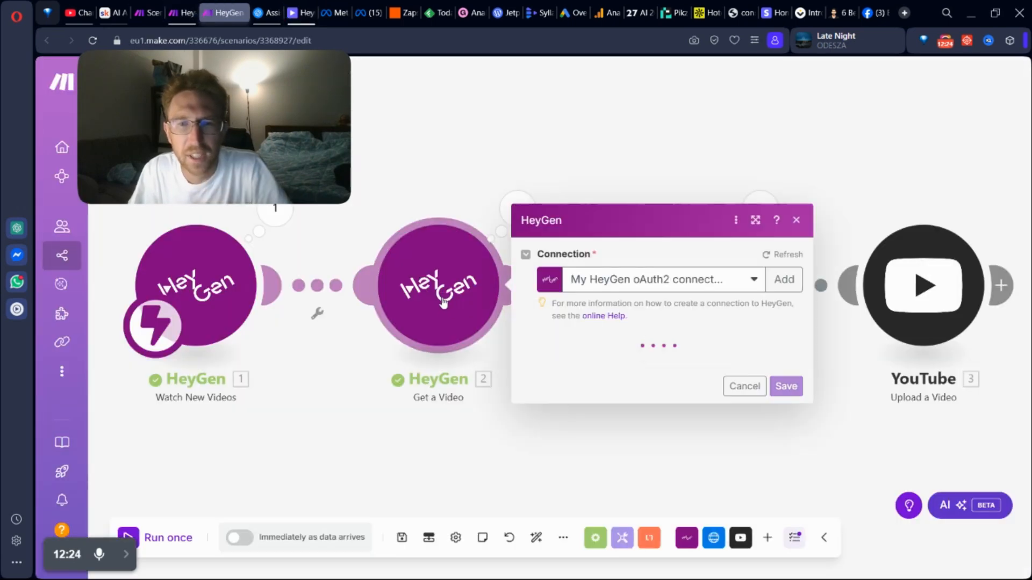
left_click(708, 391)
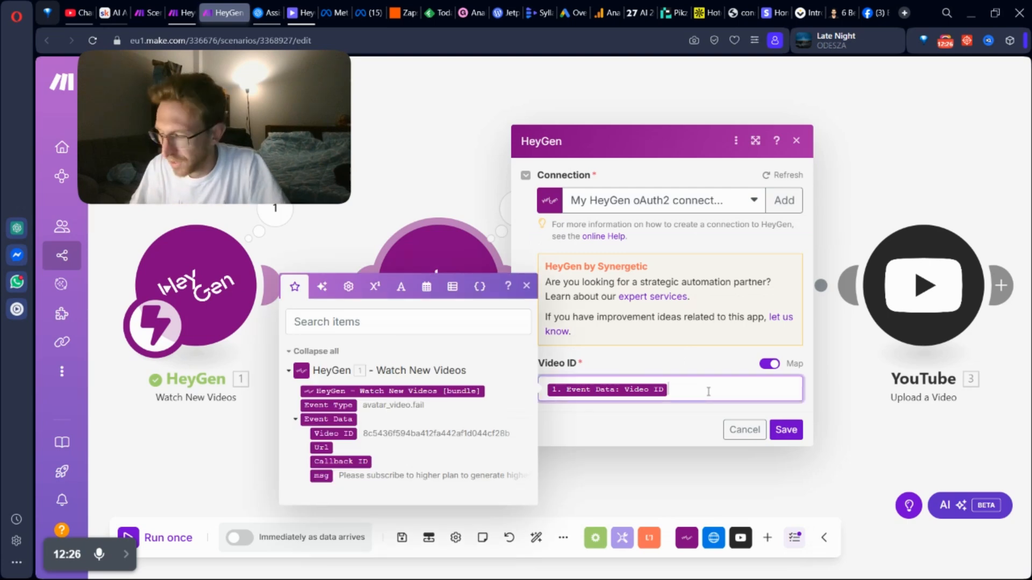
key("BackSpace")
type("c5de6cb141fc453f90cc4edbe3eff7d2")
left_click(786, 430)
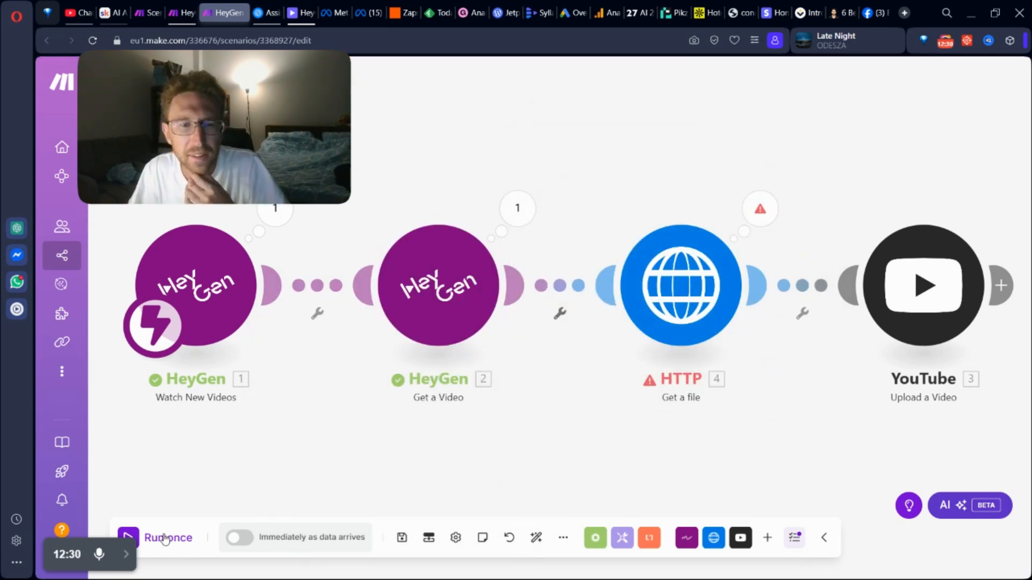
Step: Run the scenario once with the existing webhook data and check the YouTube Upload a Video module's output
left_click(405, 558)
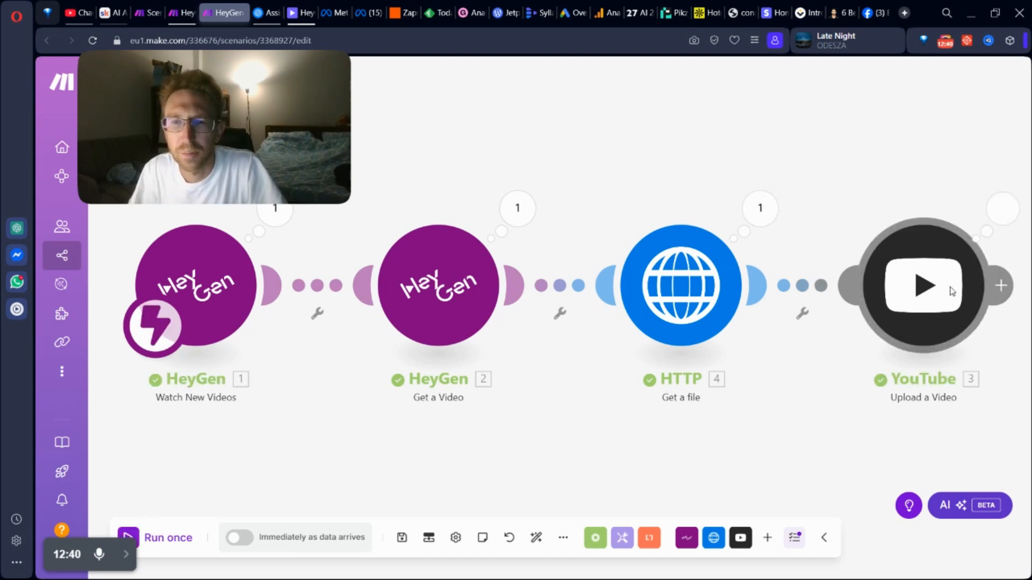
left_click(997, 215)
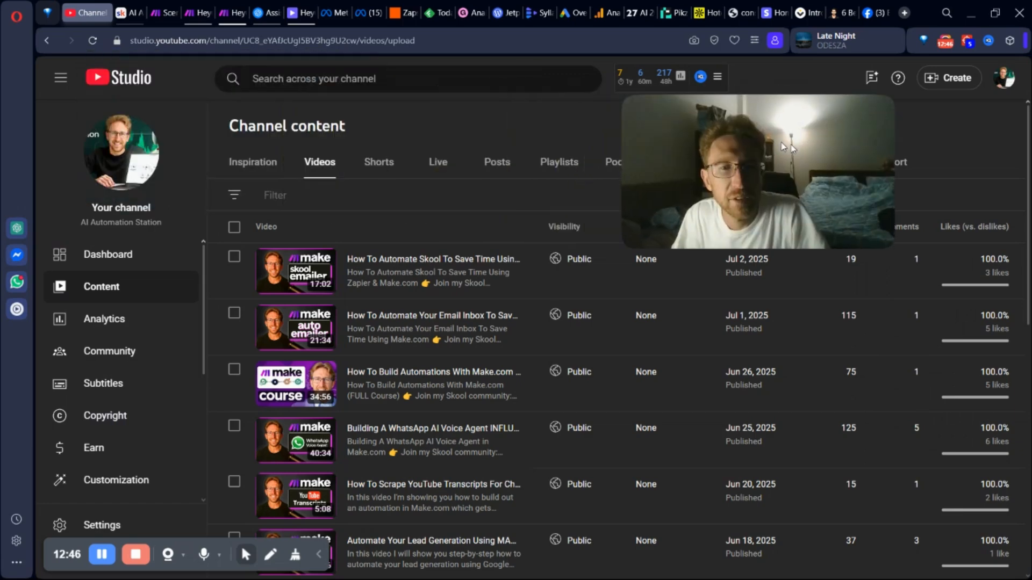
mouse_move(318, 564)
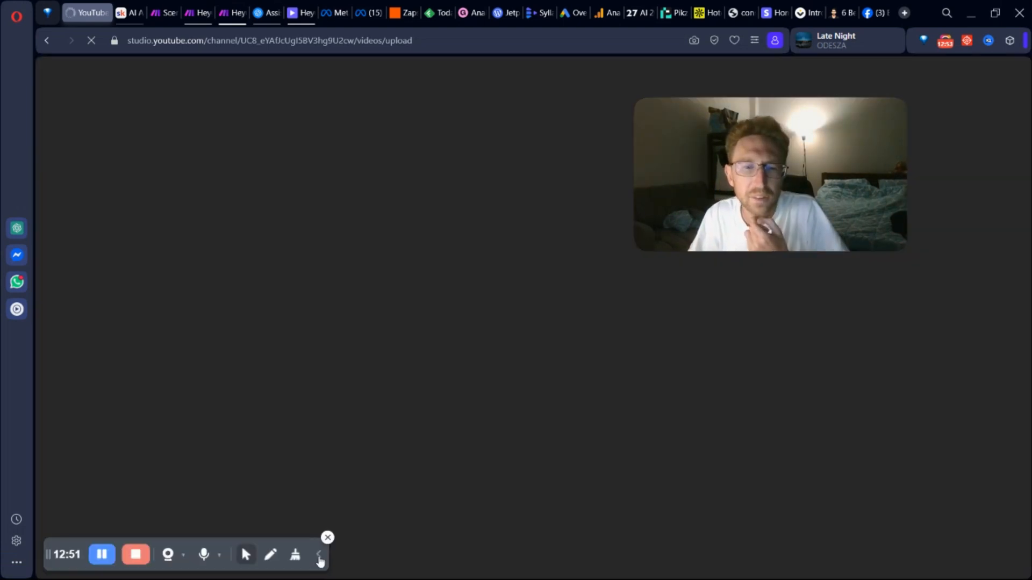
left_click(319, 557)
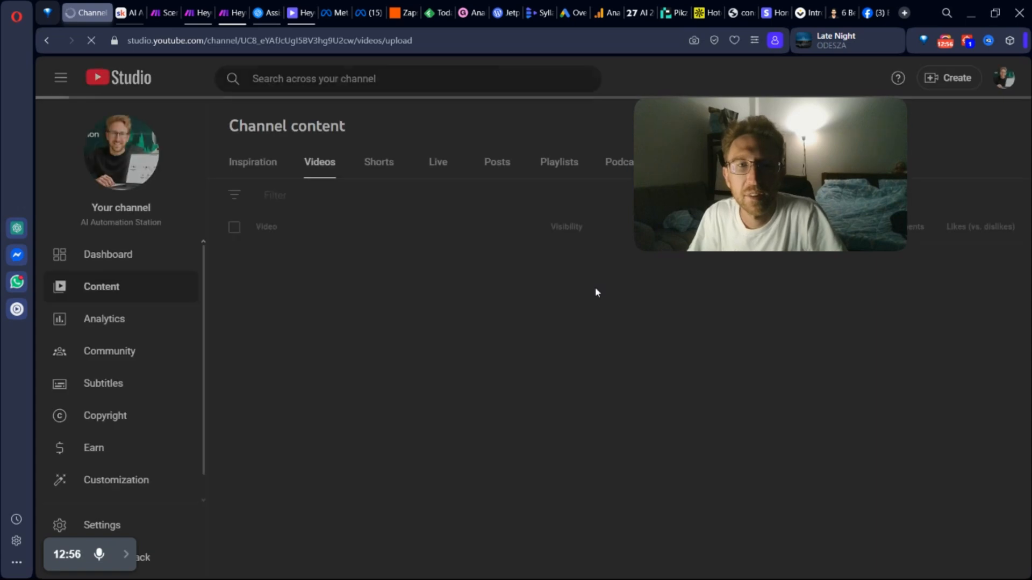
left_click_drag(704, 181, 806, 183)
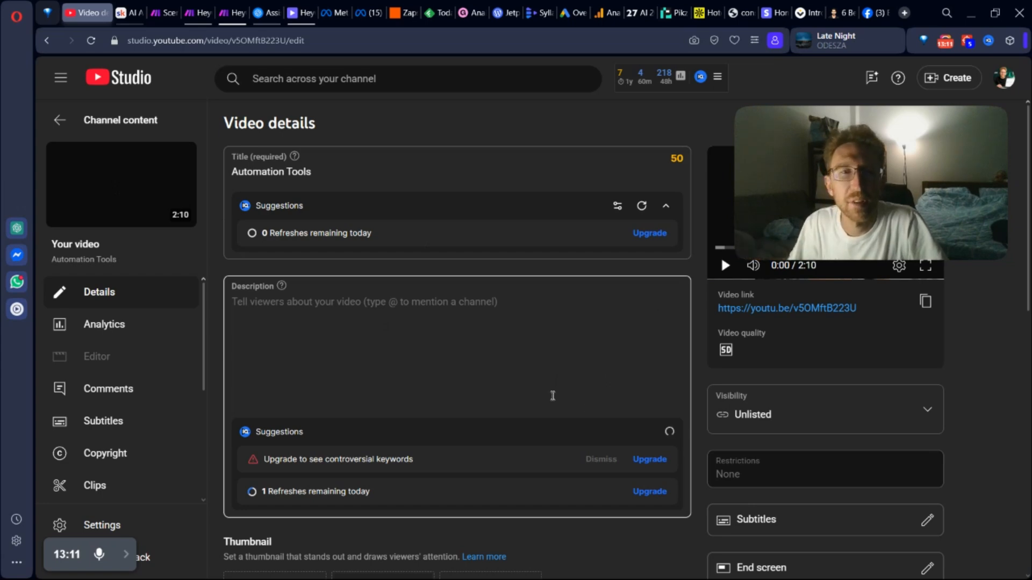
Step: Switch to the HeyGen AI Video Creator scenario and review the video topic in the Generate Script module's message without changing it
left_click(189, 7)
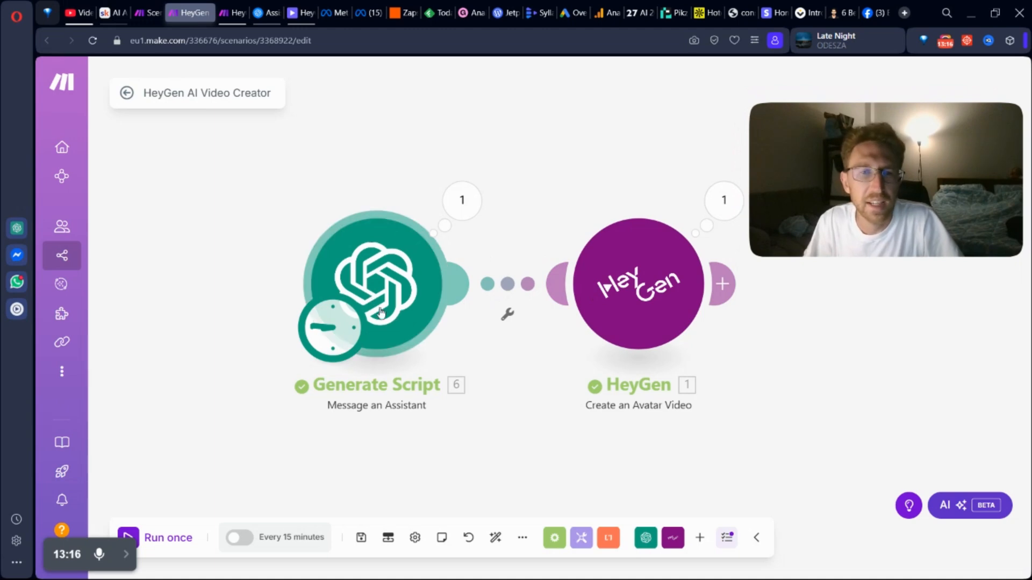
left_click(367, 268)
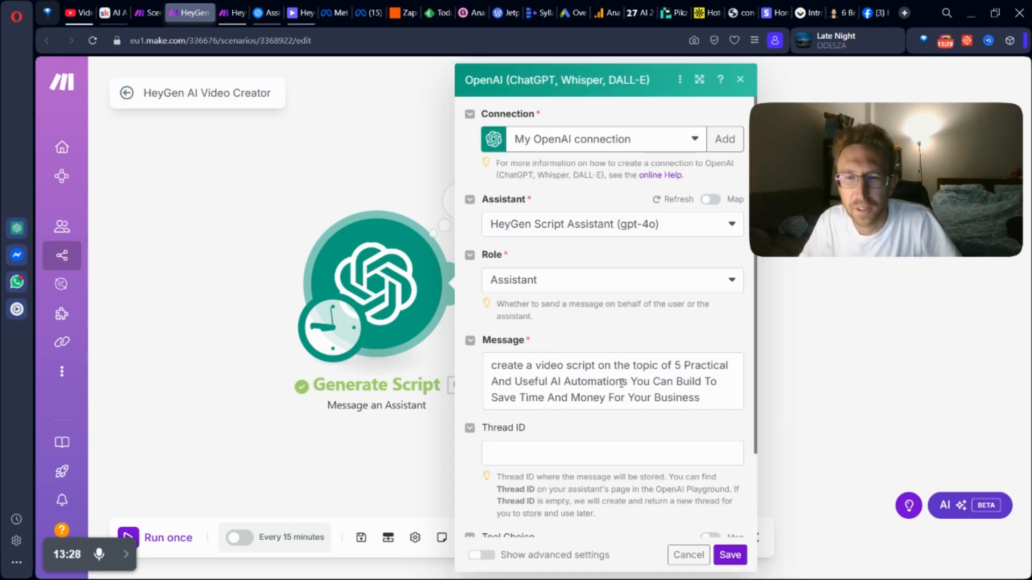
left_click_drag(675, 365, 701, 398)
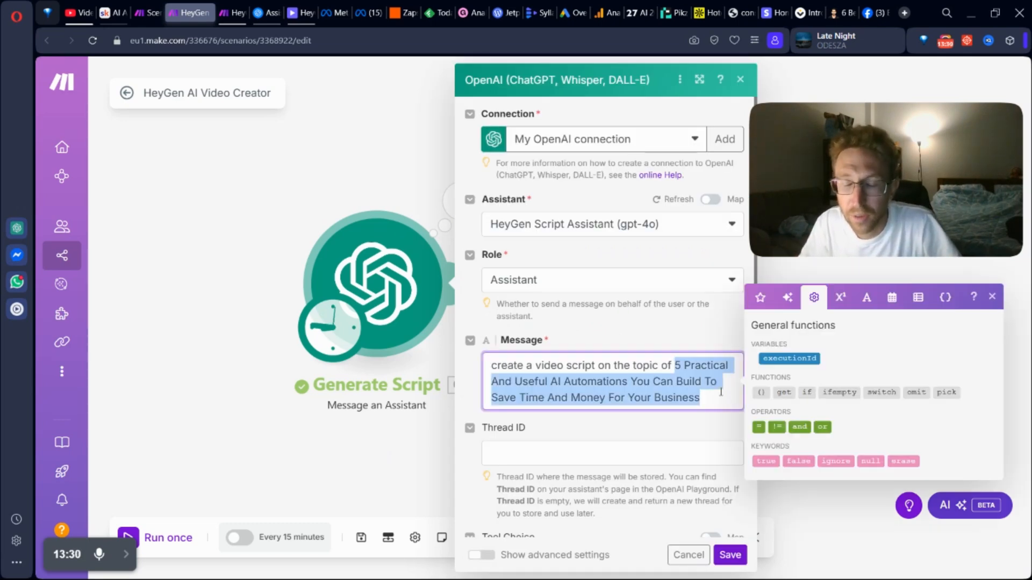
left_click(674, 366)
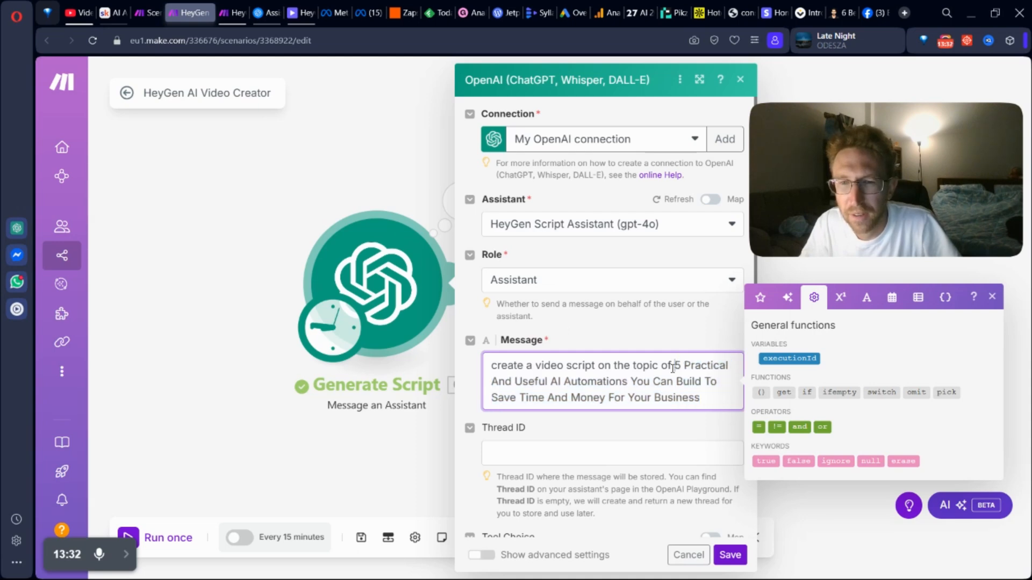
left_click_drag(677, 367, 708, 397)
left_click(711, 396)
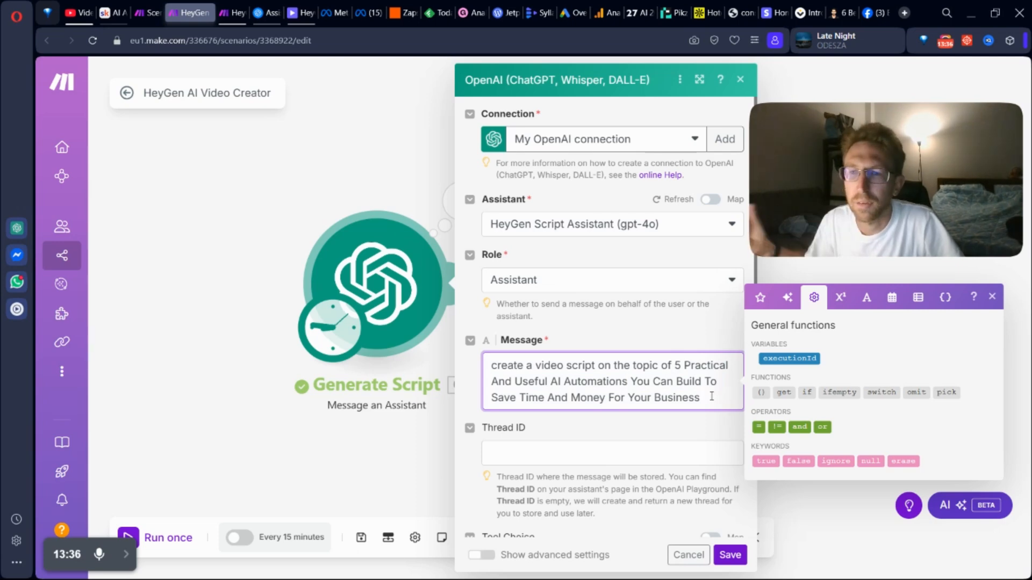
left_click(694, 554)
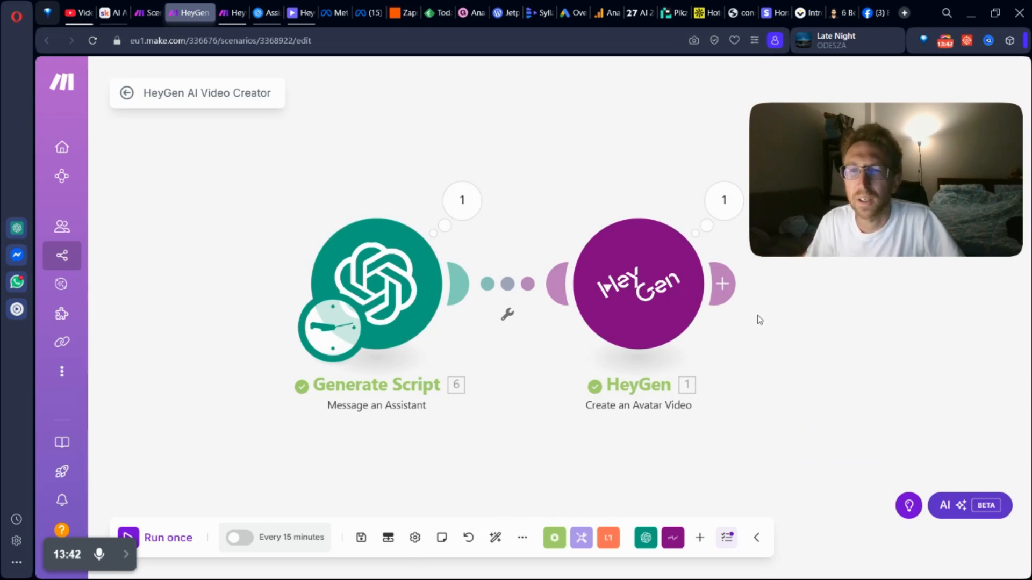
left_click_drag(898, 138, 900, 98)
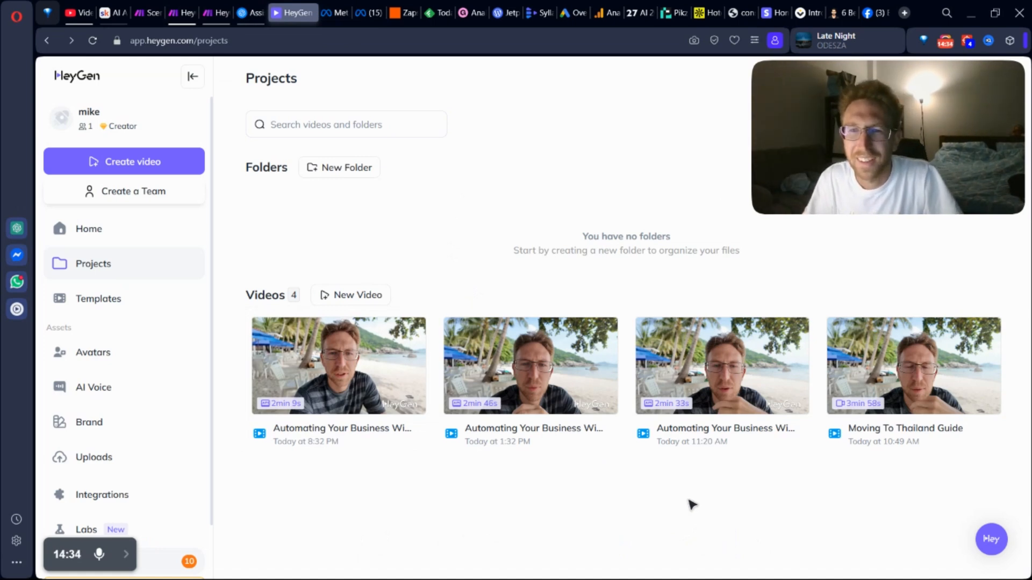
mouse_move(129, 557)
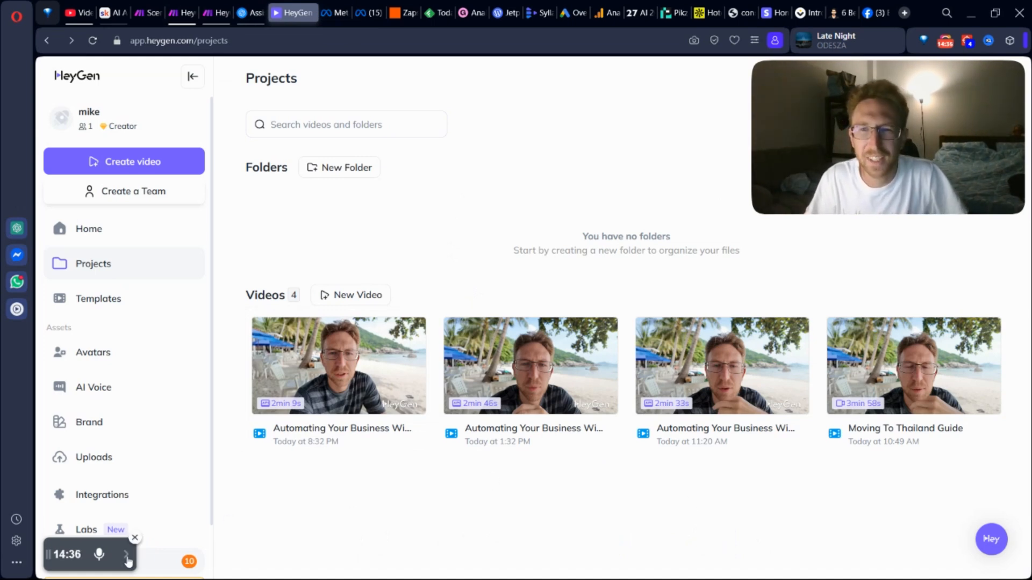